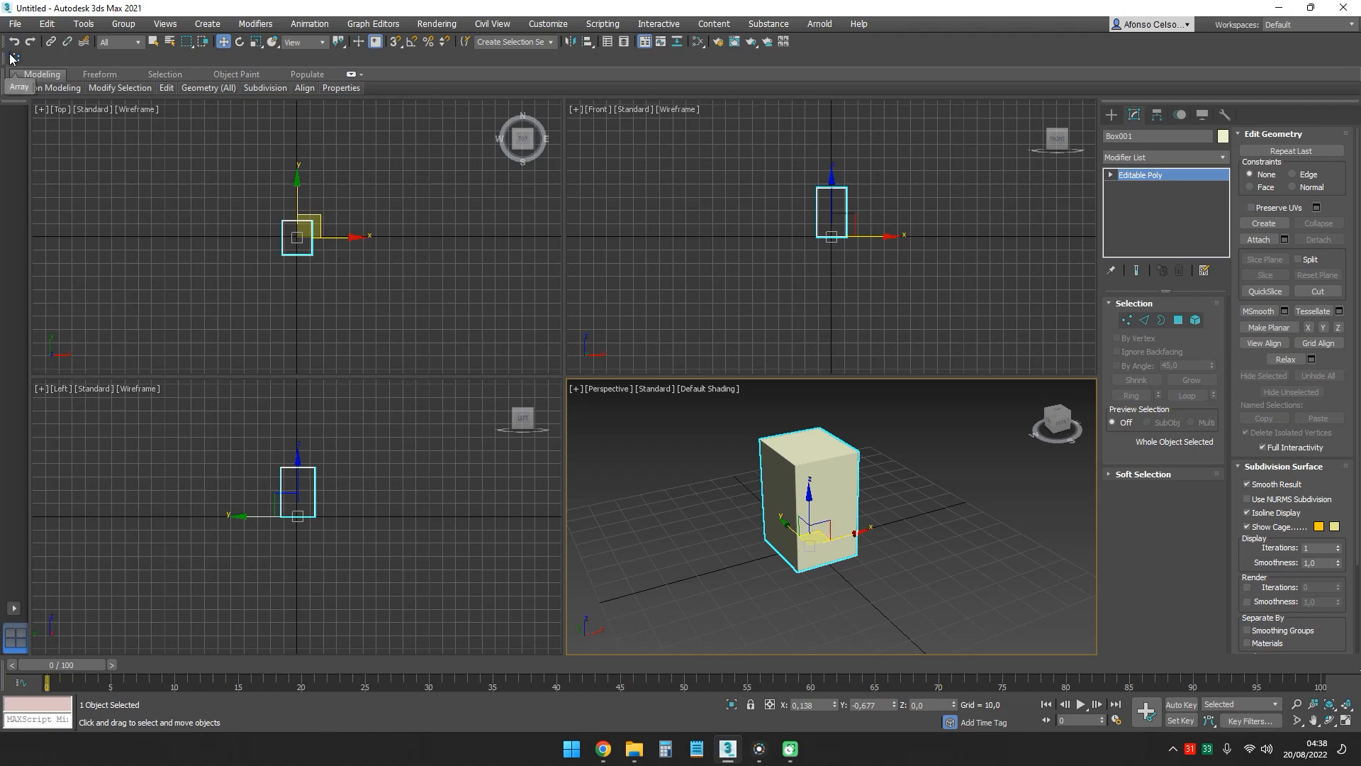
- Open the Array tool for the box, maximize the Perspective view and turn on the array preview
{"action": "left_click", "coordinate": [13, 61]}
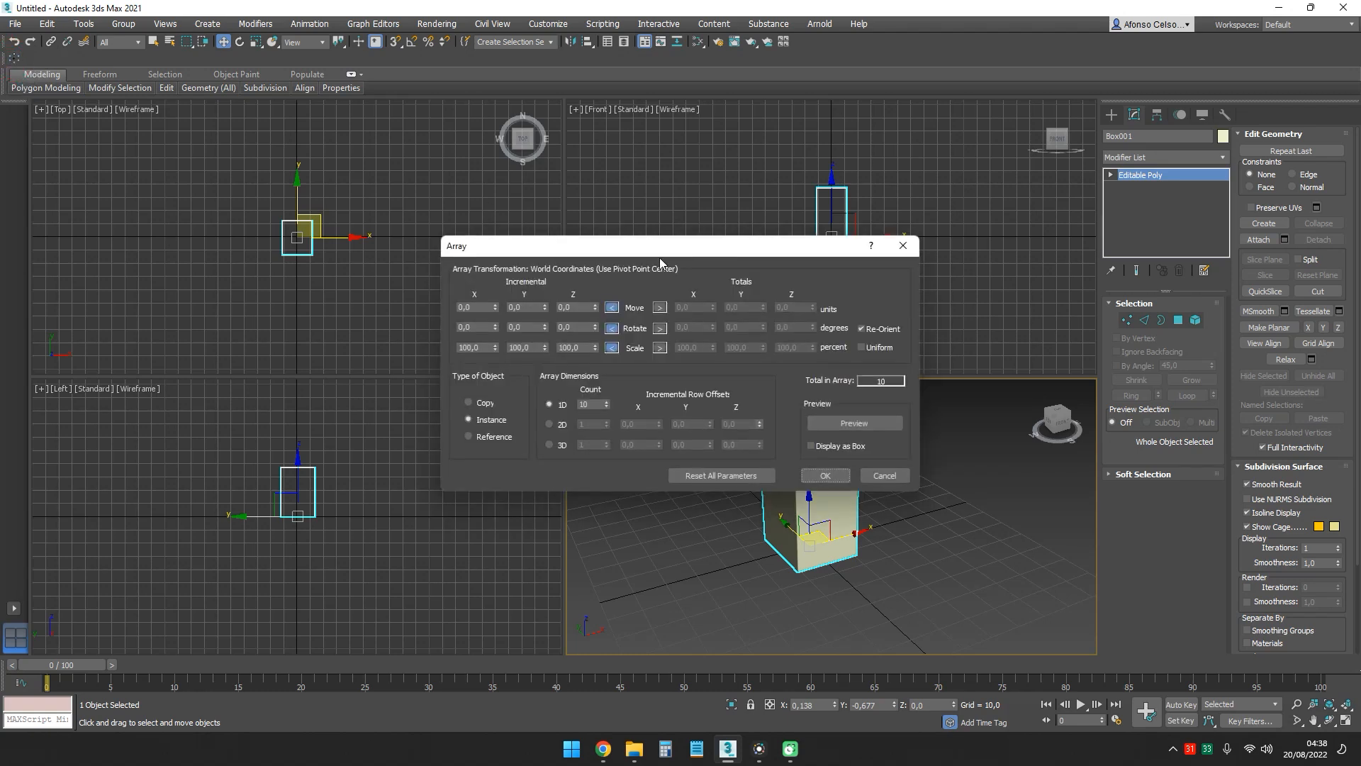
{"action": "left_click_drag", "start_coordinate": [714, 252], "coordinate": [344, 141]}
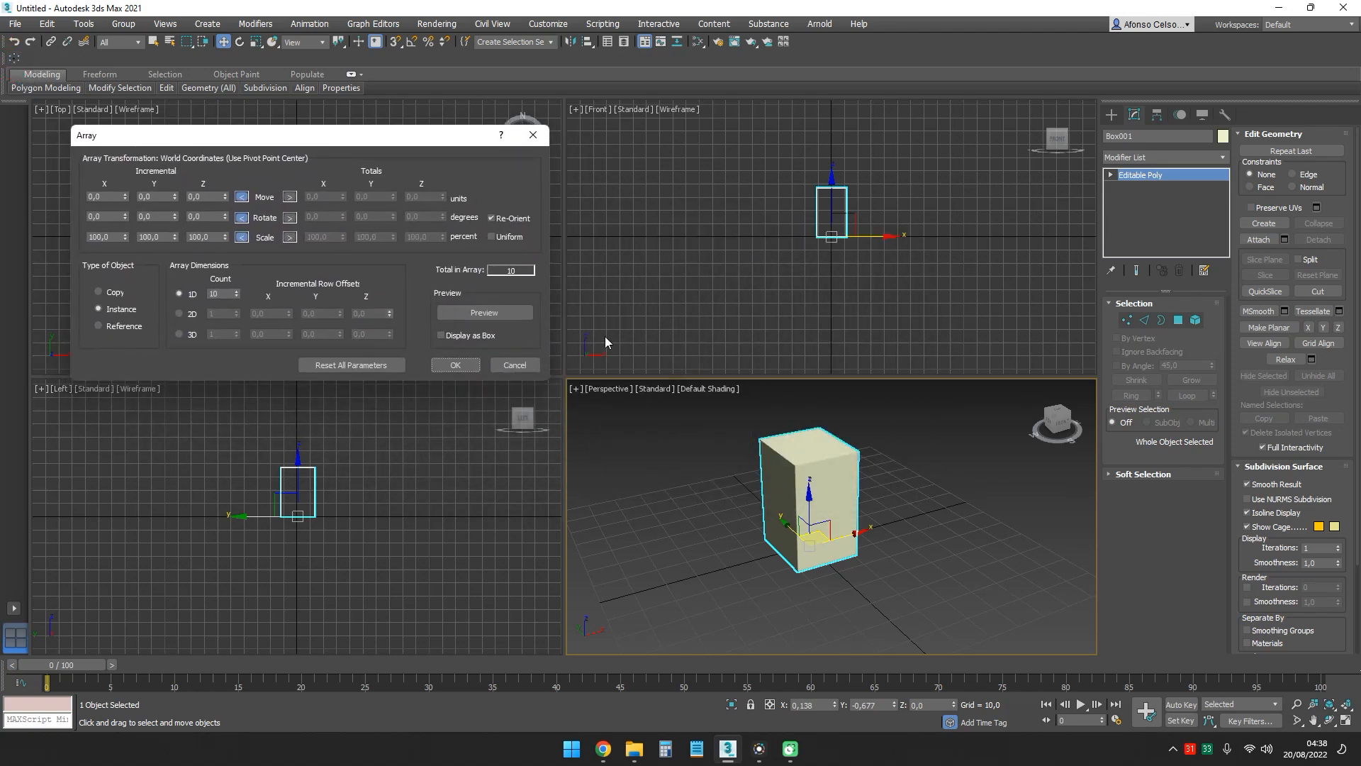
{"action": "middle_click_drag", "start_coordinate": [898, 462], "coordinate": [905, 478]}
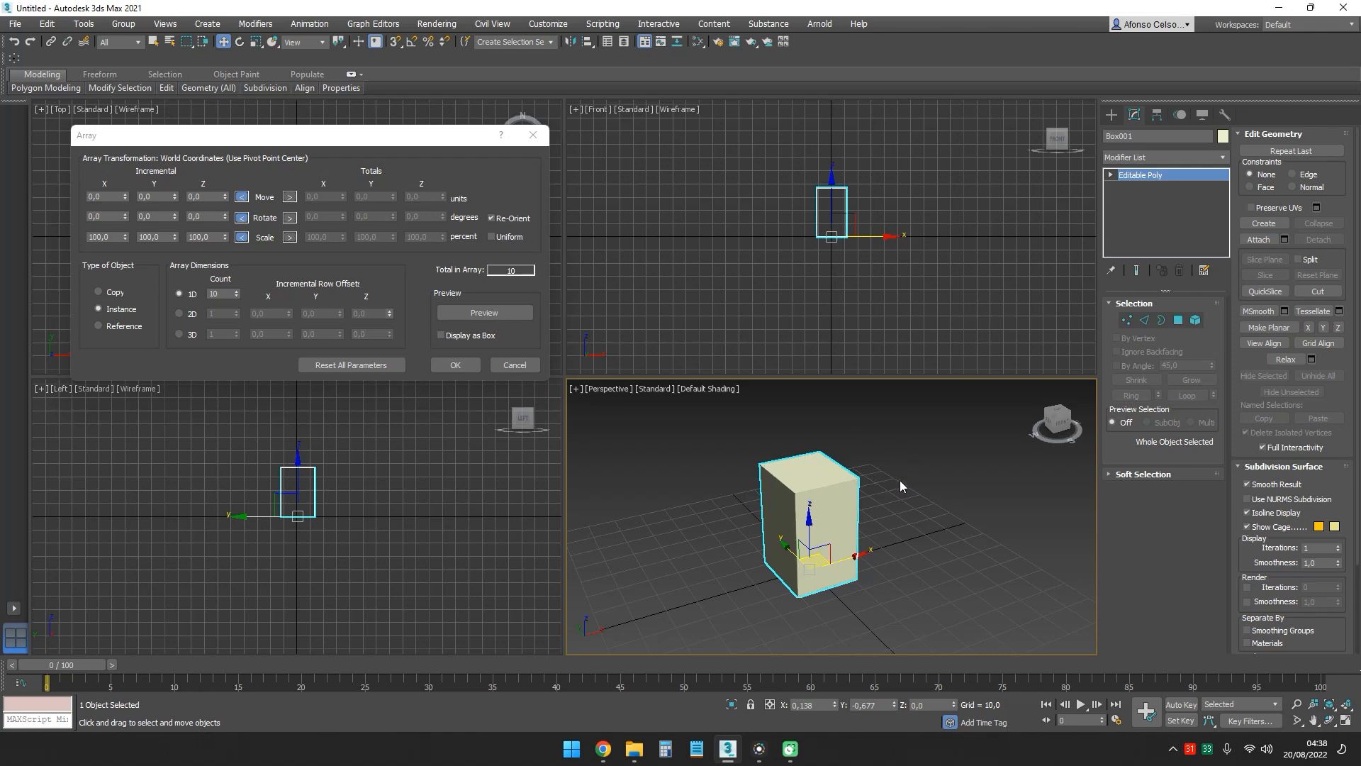
{"action": "key", "text": "alt+w"}
{"action": "middle_click_drag", "start_coordinate": [802, 429], "coordinate": [760, 487], "text": "ctrl+alt"}
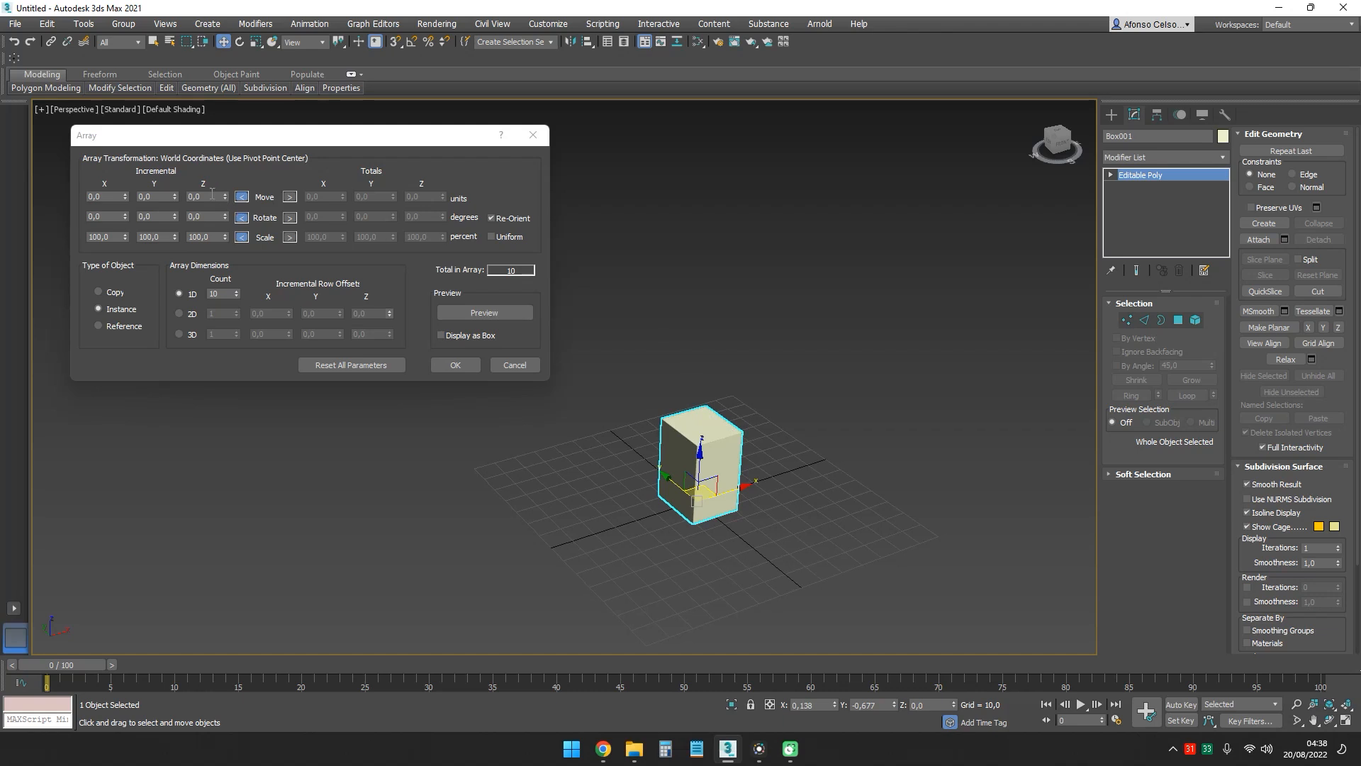
{"action": "left_click", "coordinate": [486, 315]}
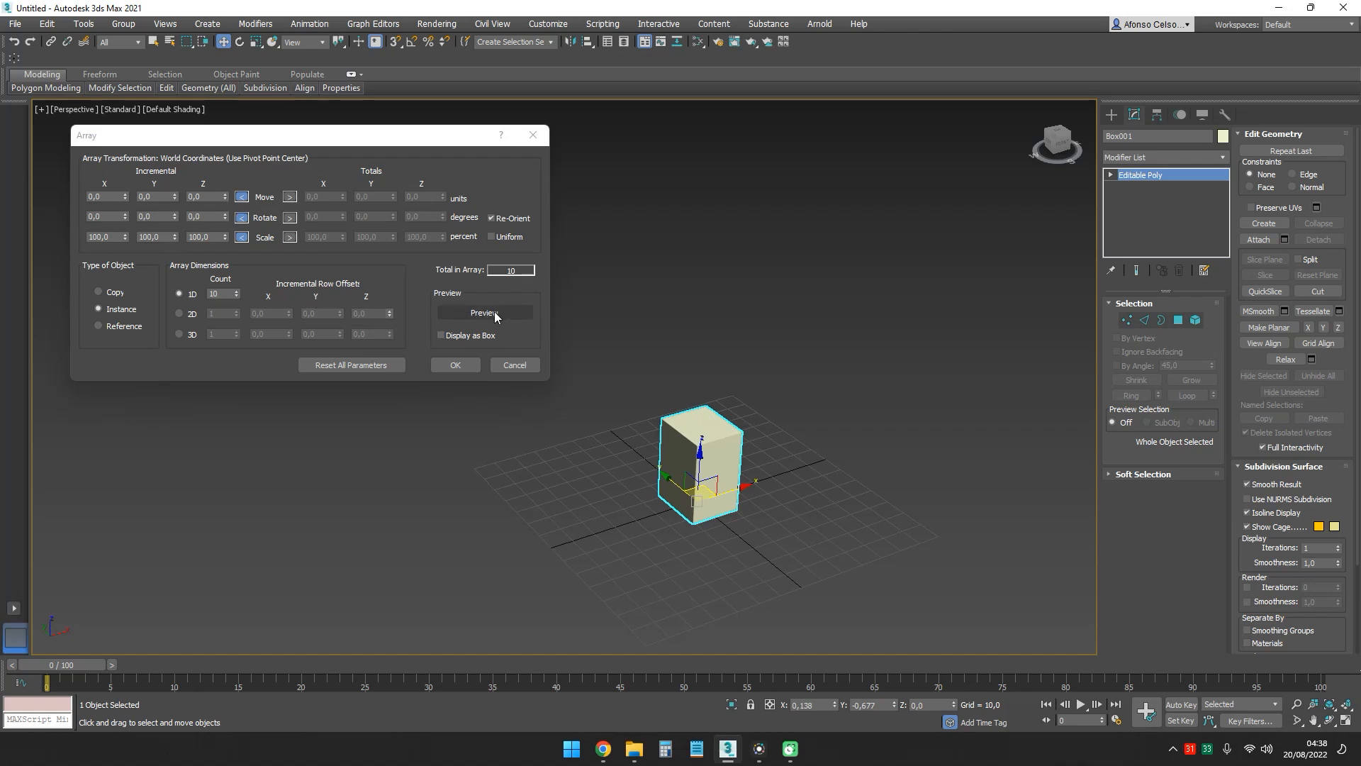
{"action": "left_click", "coordinate": [499, 314]}
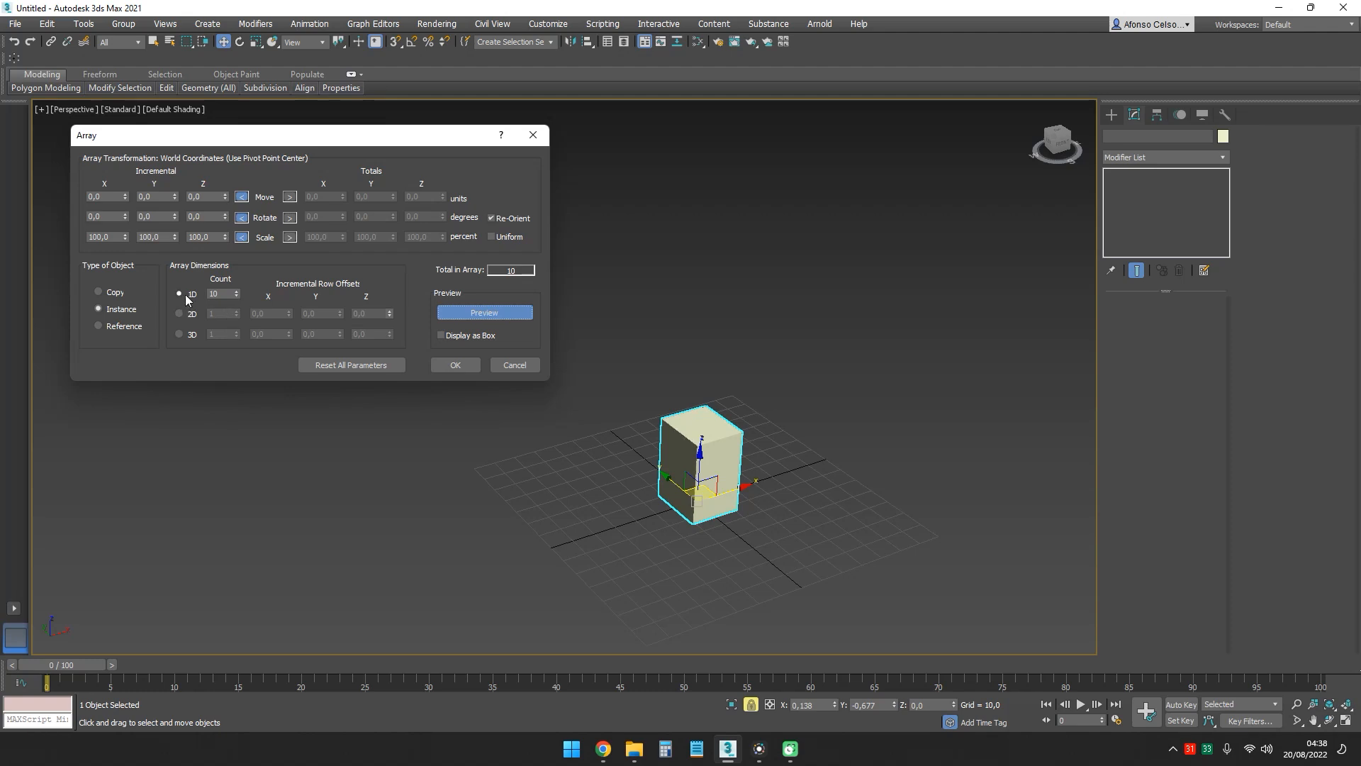
- Configure a one-dimensional array of 10 objects as copies with an incremental X move of 36 units
{"action": "left_click", "coordinate": [237, 297]}
{"action": "left_click", "coordinate": [237, 291]}
{"action": "left_click", "coordinate": [102, 294]}
{"action": "left_click_drag", "start_coordinate": [121, 197], "coordinate": [127, 175]}
{"action": "middle_click_drag", "start_coordinate": [769, 329], "coordinate": [552, 367]}
{"action": "middle_click_drag", "start_coordinate": [787, 358], "coordinate": [692, 395]}
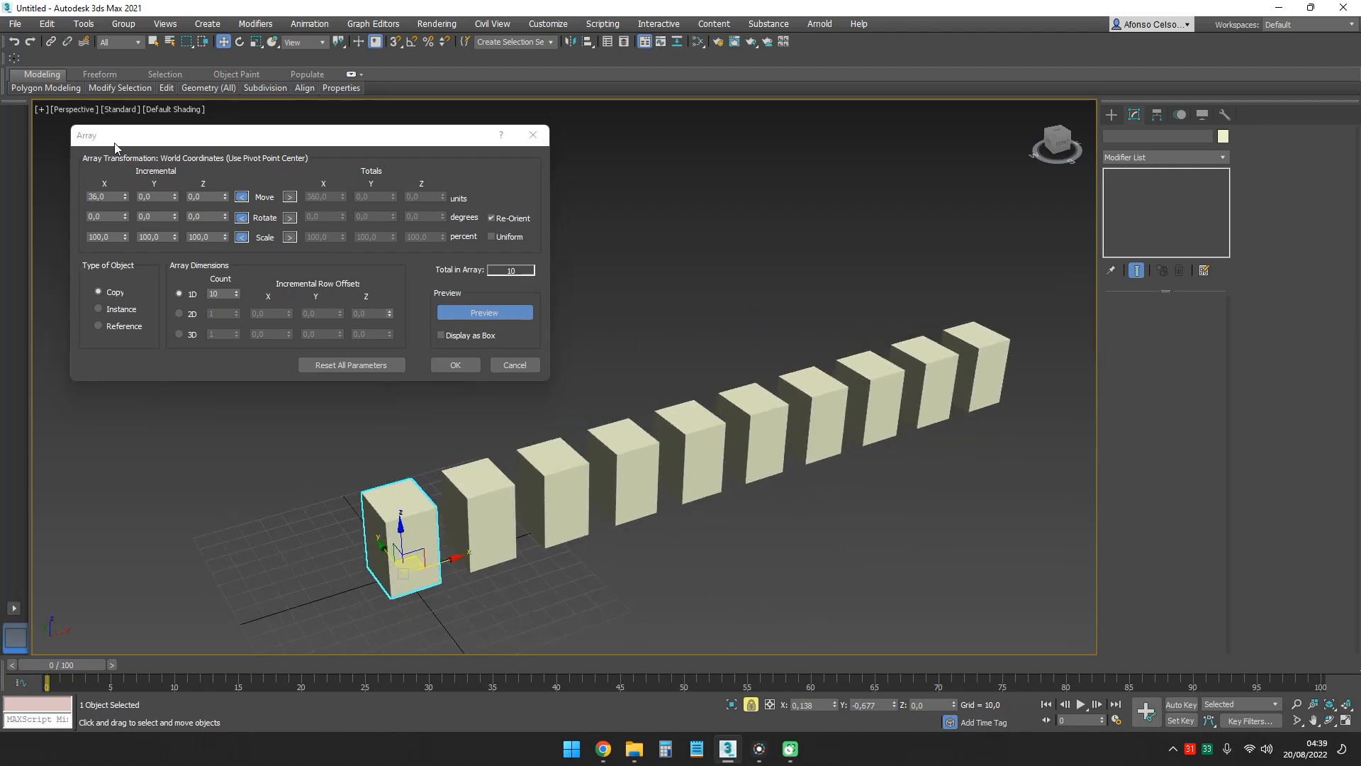
- Set the array's incremental X move to 50 units
{"action": "left_click", "coordinate": [106, 198]}
{"action": "type", "text": "50"}
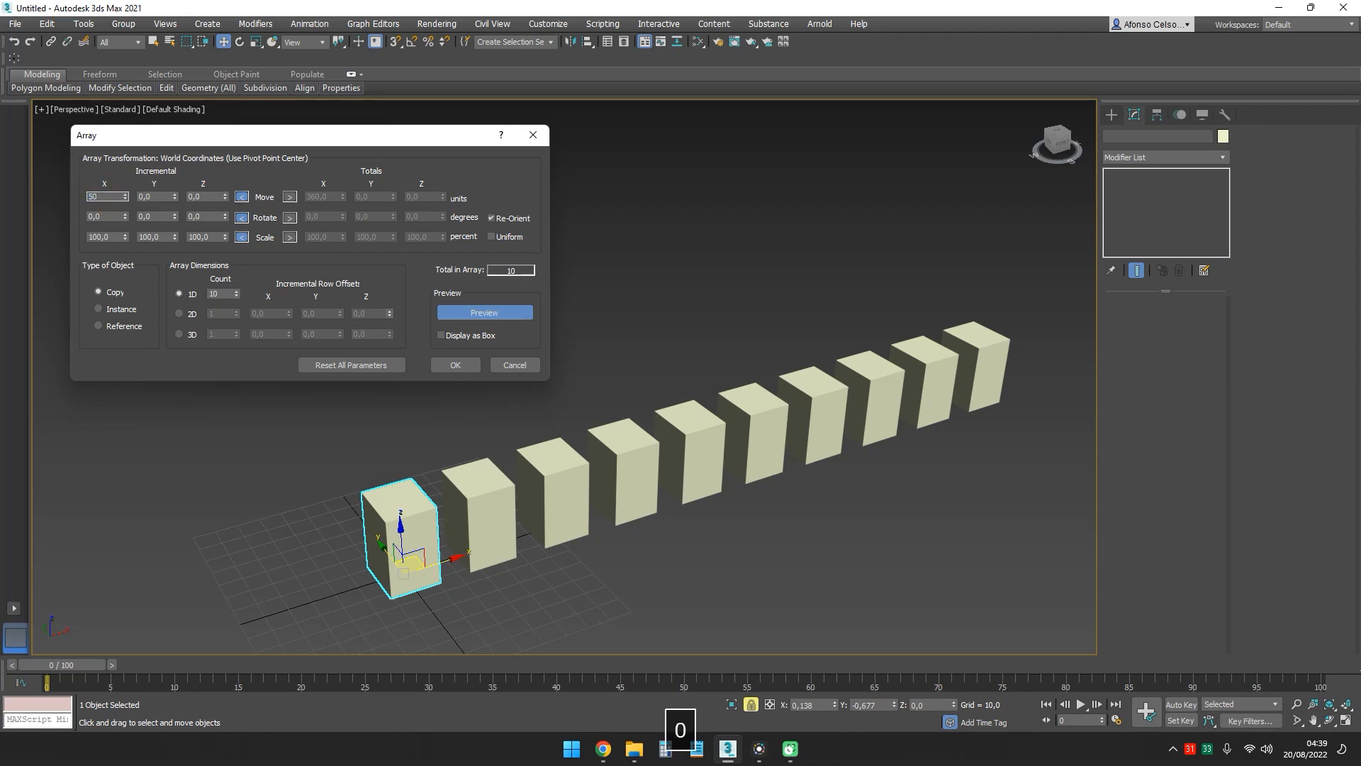
{"action": "key", "text": "Return"}
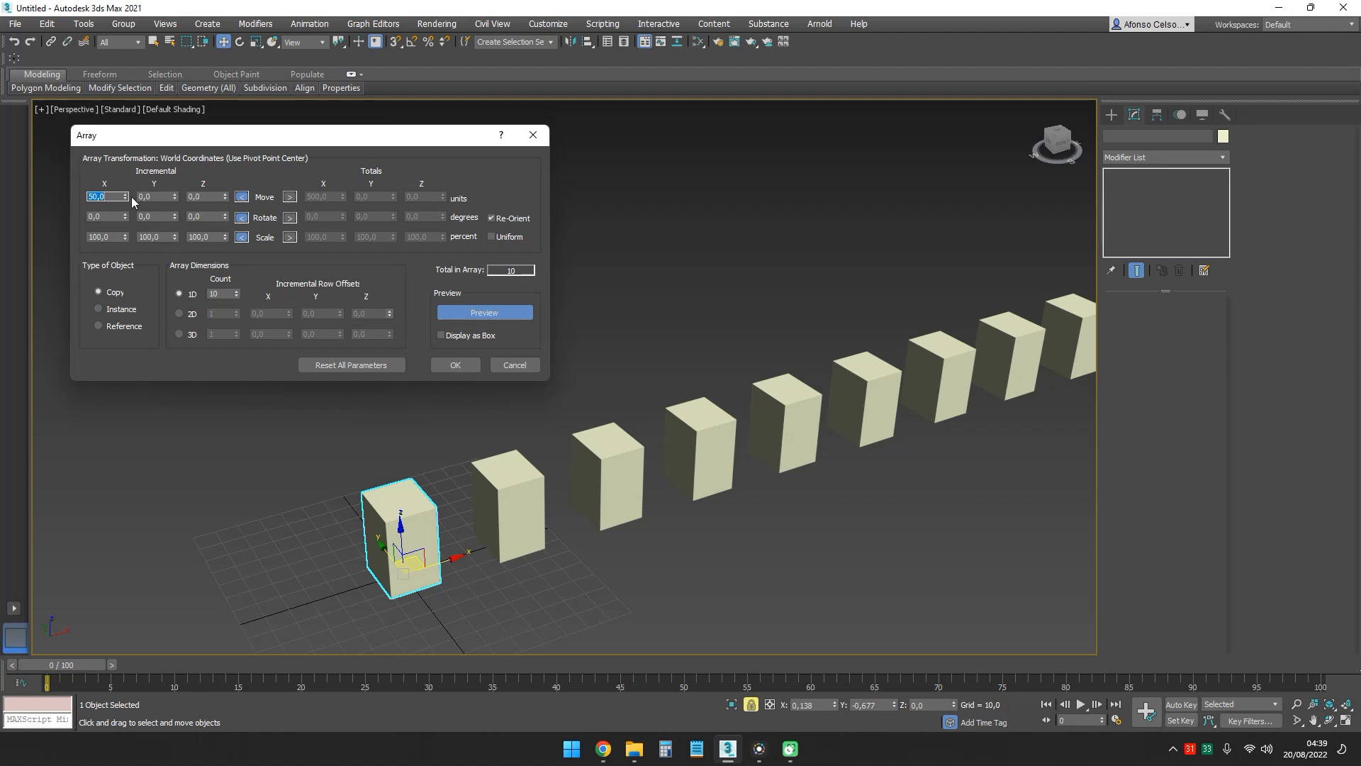
{"action": "middle_click_drag", "start_coordinate": [709, 394], "coordinate": [595, 448], "text": "ctrl+alt"}
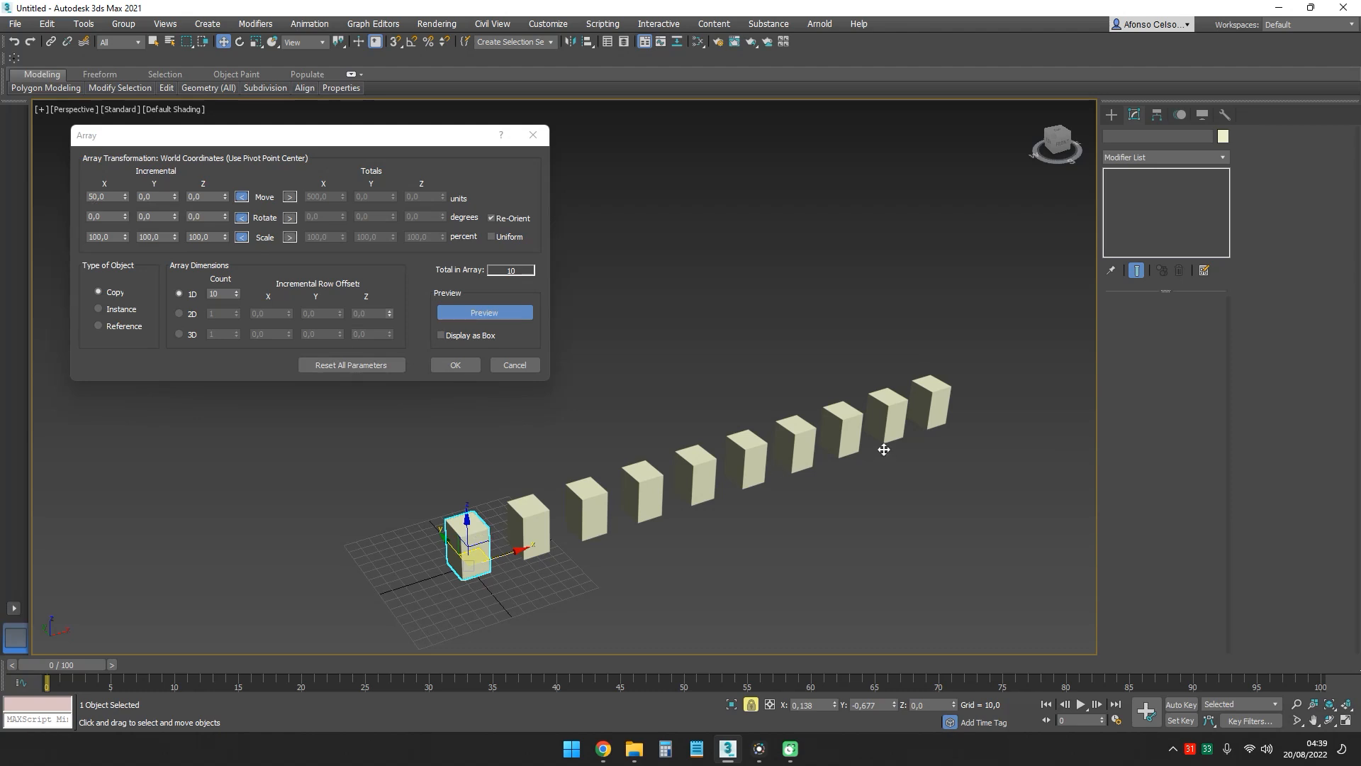
- Try incremental Y and Z move offsets on the array, including 17 units in Z, and reset both to 0
{"action": "left_click_drag", "start_coordinate": [175, 200], "coordinate": [212, 198]}
{"action": "right_click", "coordinate": [175, 200]}
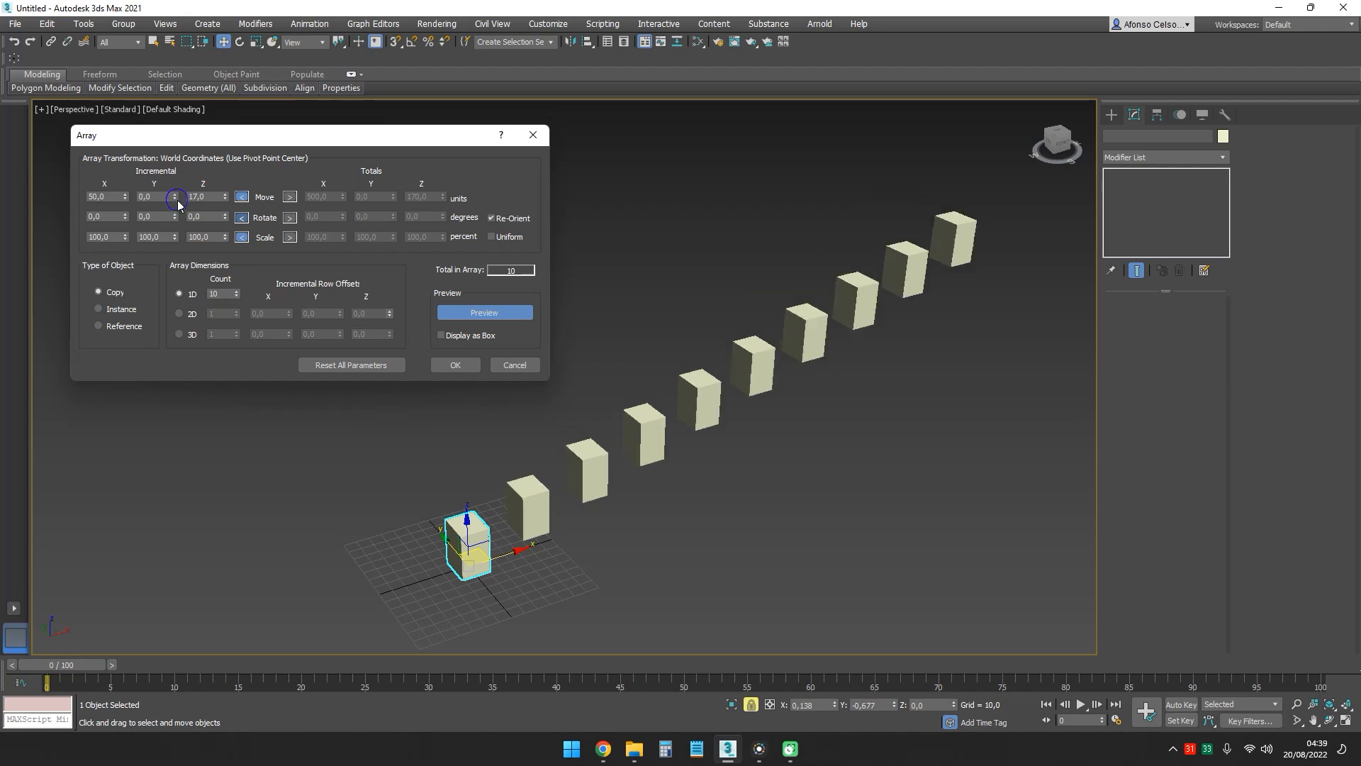
{"action": "right_click", "coordinate": [224, 200]}
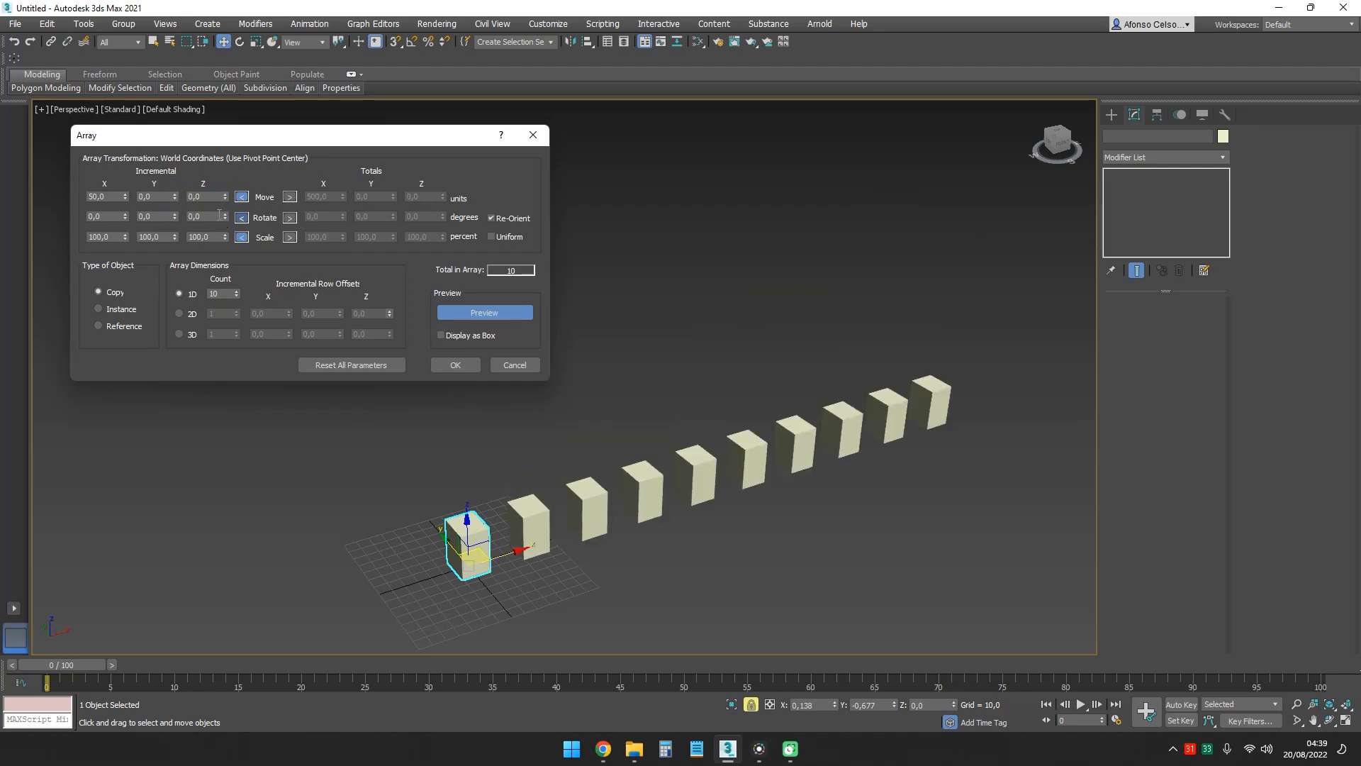
- Create the array with incremental rotation X 192, Y 88, Z -16 degrees and scale Y 122, Z 76 percent
{"action": "left_click_drag", "start_coordinate": [225, 220], "coordinate": [139, 92]}
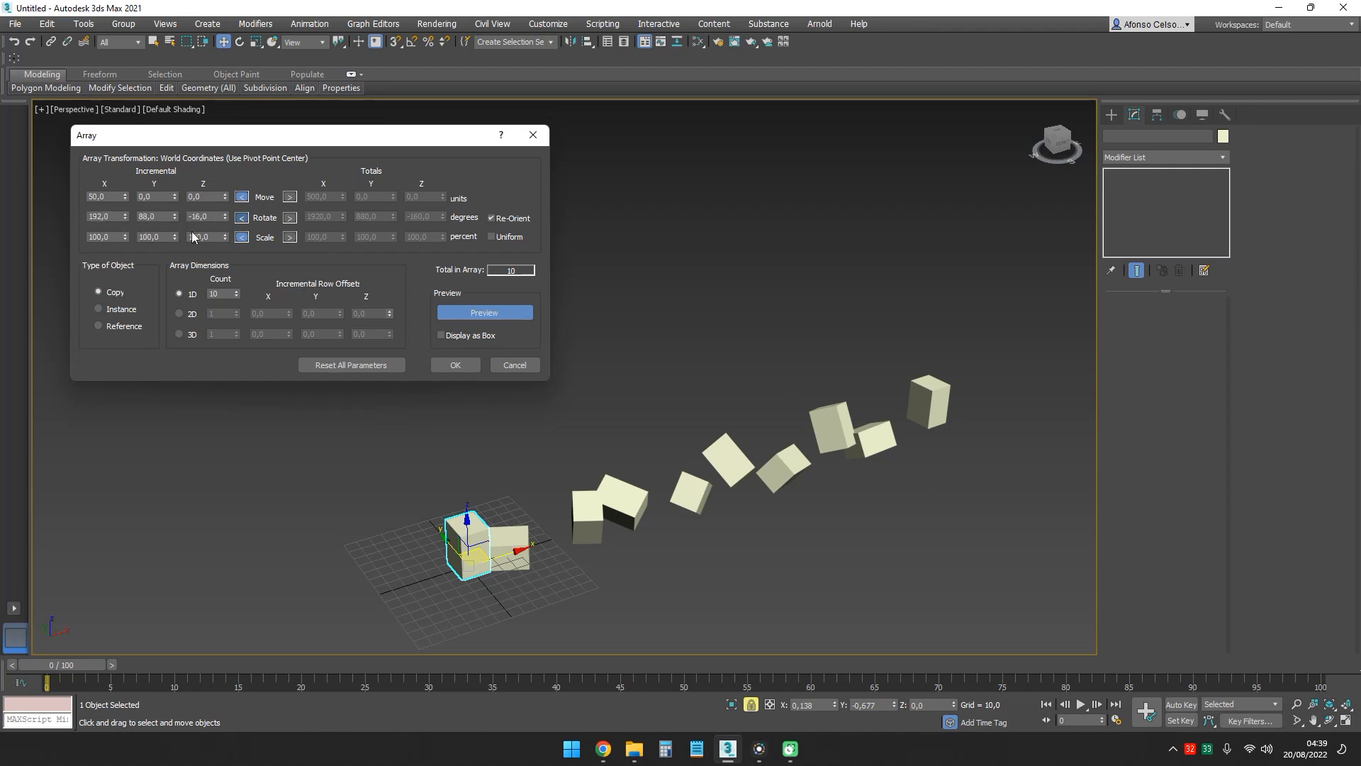
{"action": "left_click_drag", "start_coordinate": [226, 236], "coordinate": [174, 223]}
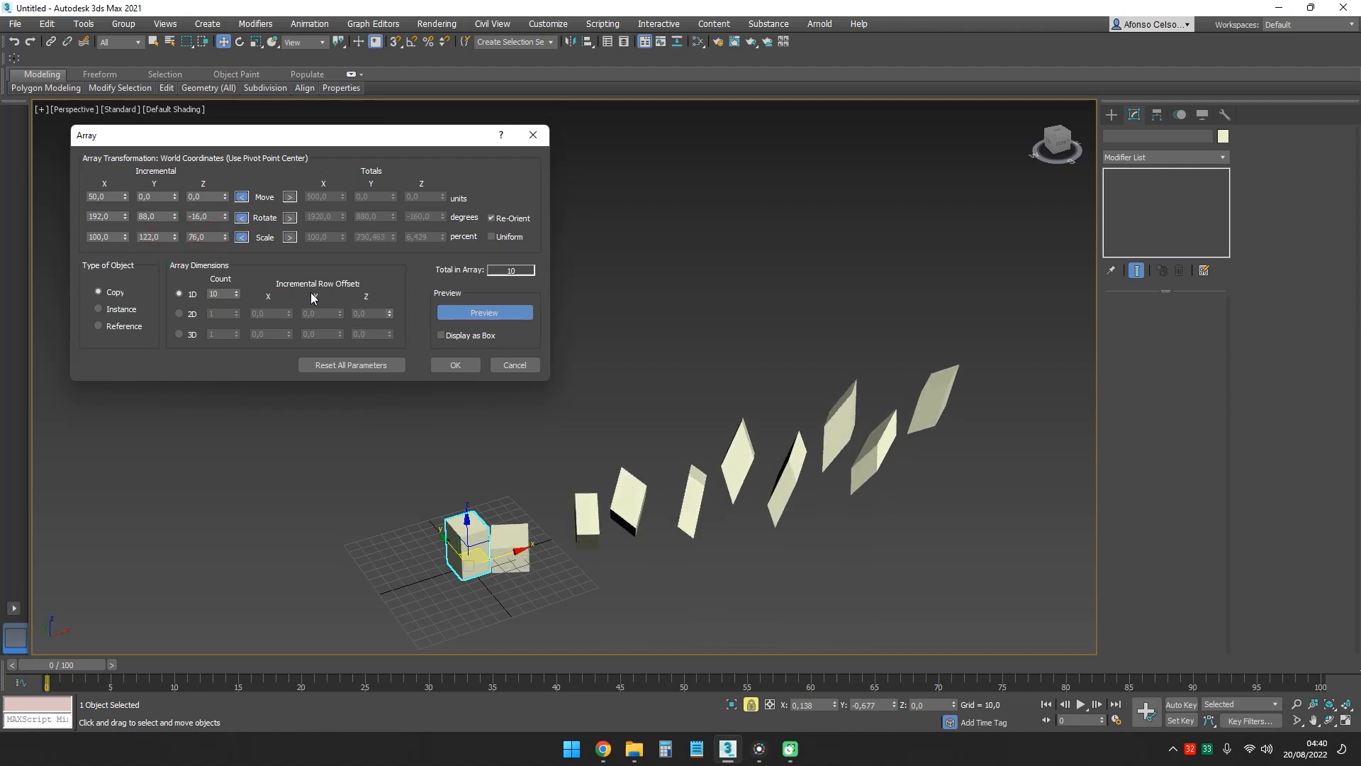
{"action": "left_click", "coordinate": [453, 365]}
- Undo the array creation so only the original box is left
{"action": "middle_click_drag", "start_coordinate": [583, 383], "coordinate": [851, 418], "text": "alt"}
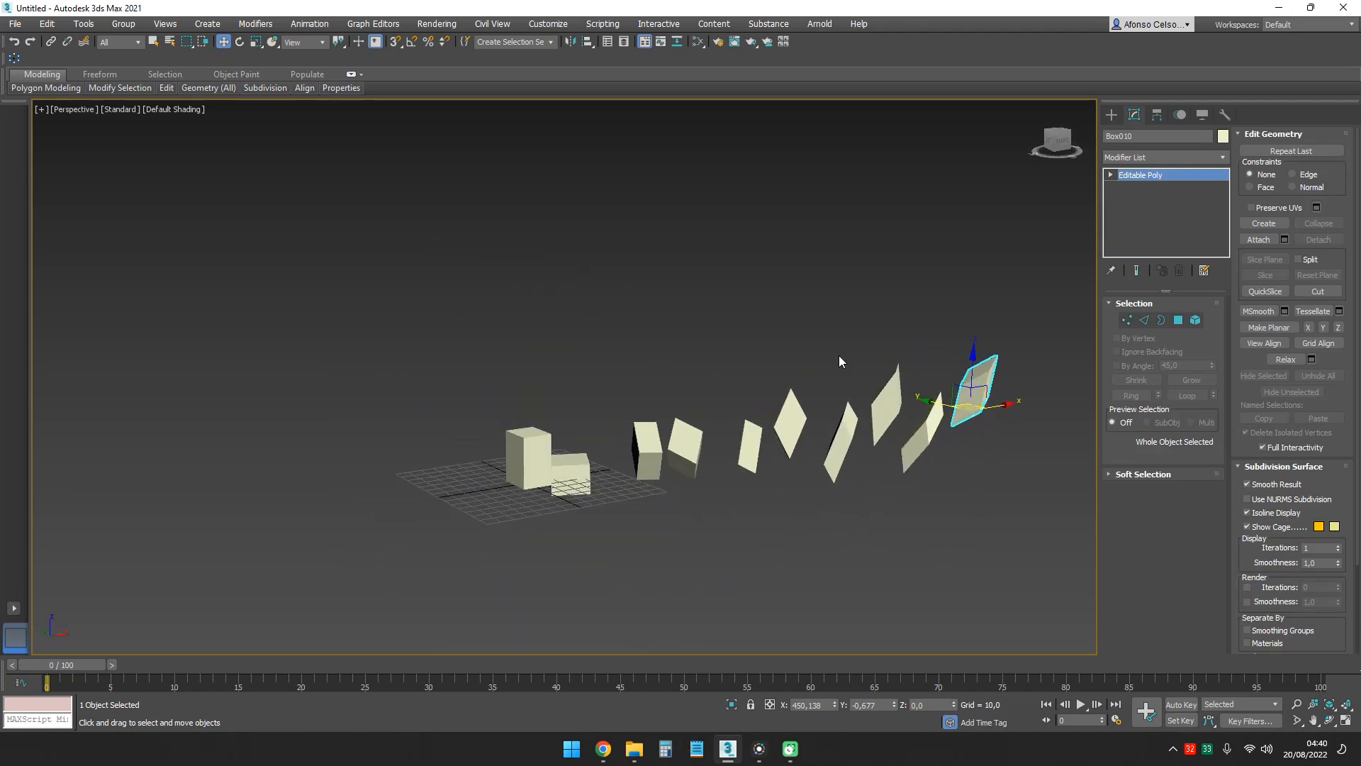
{"action": "key", "text": "ctrl+z"}
{"action": "middle_click_drag", "start_coordinate": [629, 394], "coordinate": [489, 406], "text": "alt"}
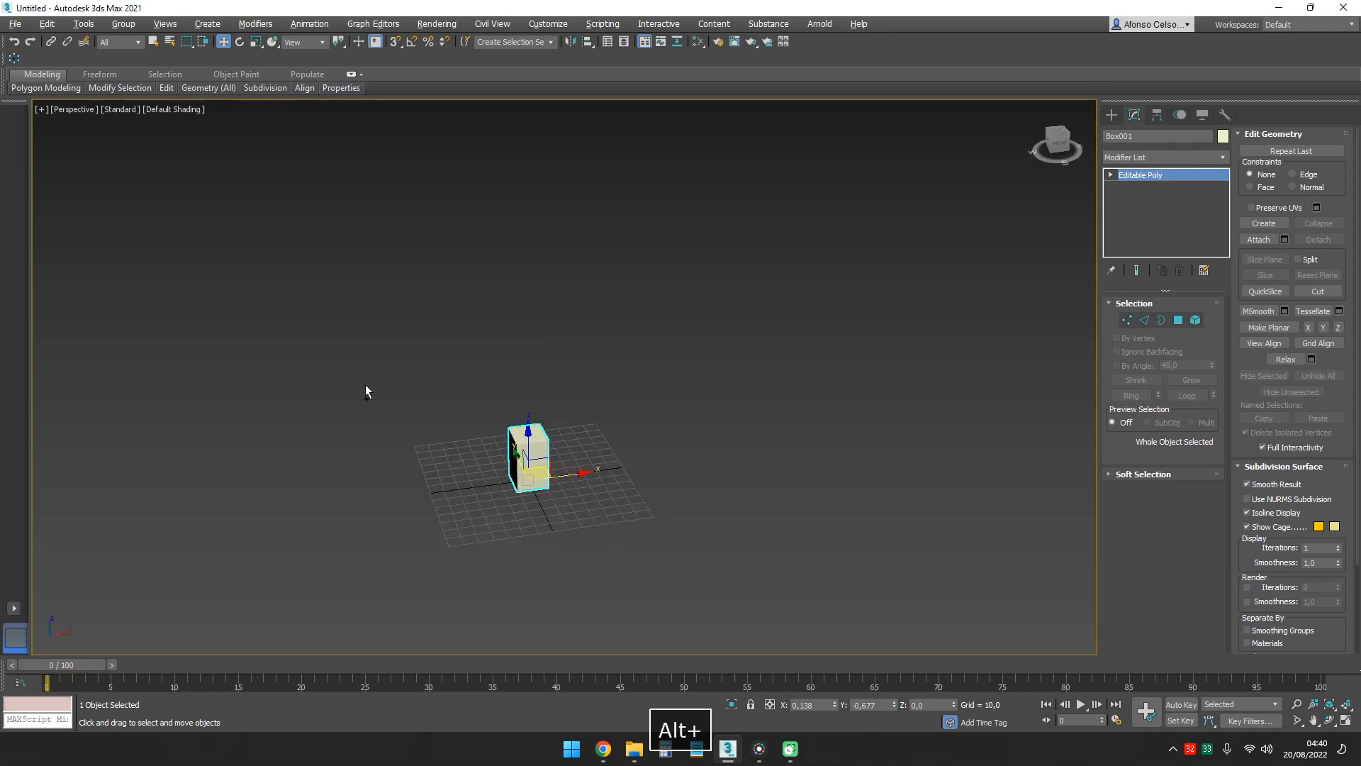
- Clone the box as one independent Copy about 66 units away in the positive X direction
{"action": "middle_click_drag", "start_coordinate": [583, 487], "coordinate": [571, 481], "text": "ctrl+alt"}
{"action": "mouse_move", "coordinate": [528, 469]}
{"action": "left_mouse_down", "text": "shift"}
{"action": "mouse_move", "coordinate": [699, 456]}
{"action": "mouse_move", "coordinate": [687, 454]}
{"action": "left_mouse_up", "text": "shift"}
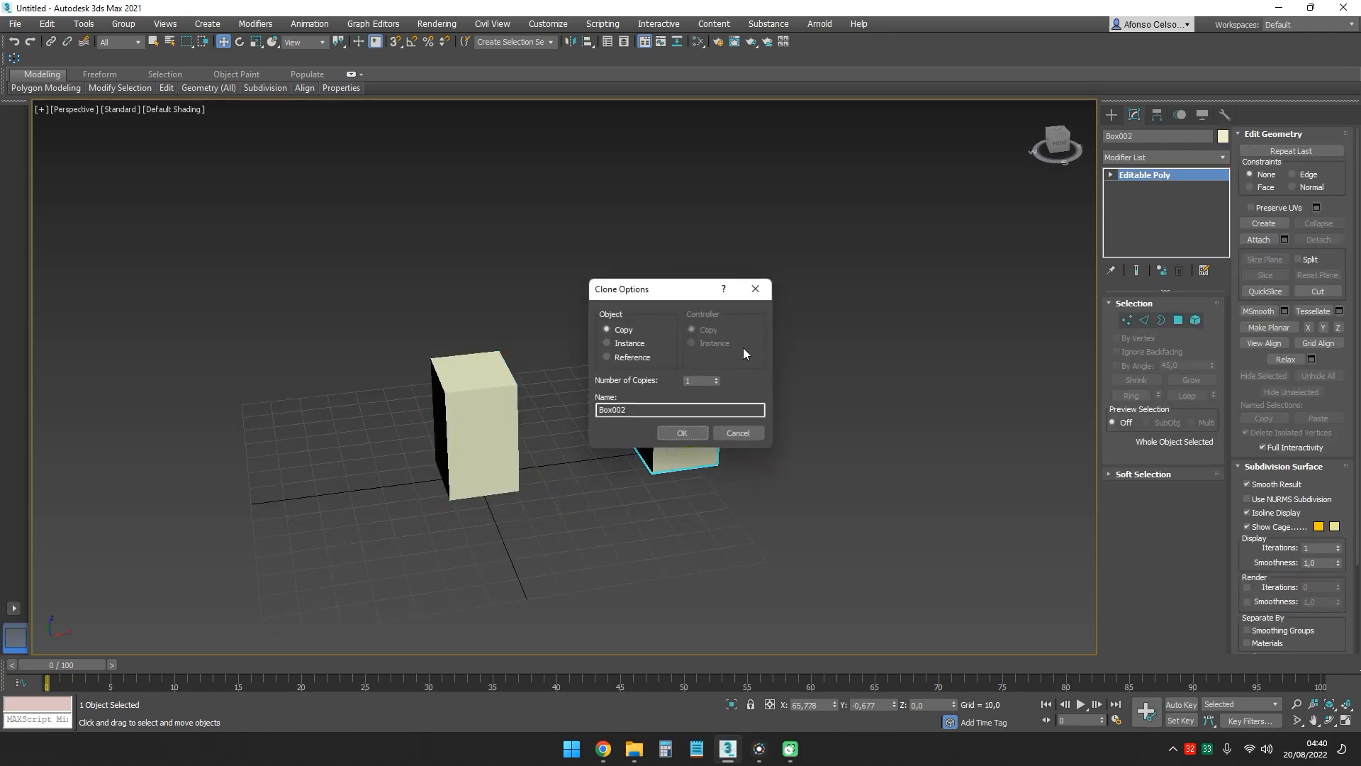
{"action": "left_click", "coordinate": [682, 432]}
- Clone the original box as one Instance about 71 units away in the negative X direction
{"action": "mouse_move", "coordinate": [682, 434]}
{"action": "middle_mouse_down", "text": "alt"}
{"action": "mouse_move", "coordinate": [611, 379]}
{"action": "mouse_move", "coordinate": [618, 422]}
{"action": "mouse_move", "coordinate": [578, 426]}
{"action": "middle_mouse_up", "text": "alt"}
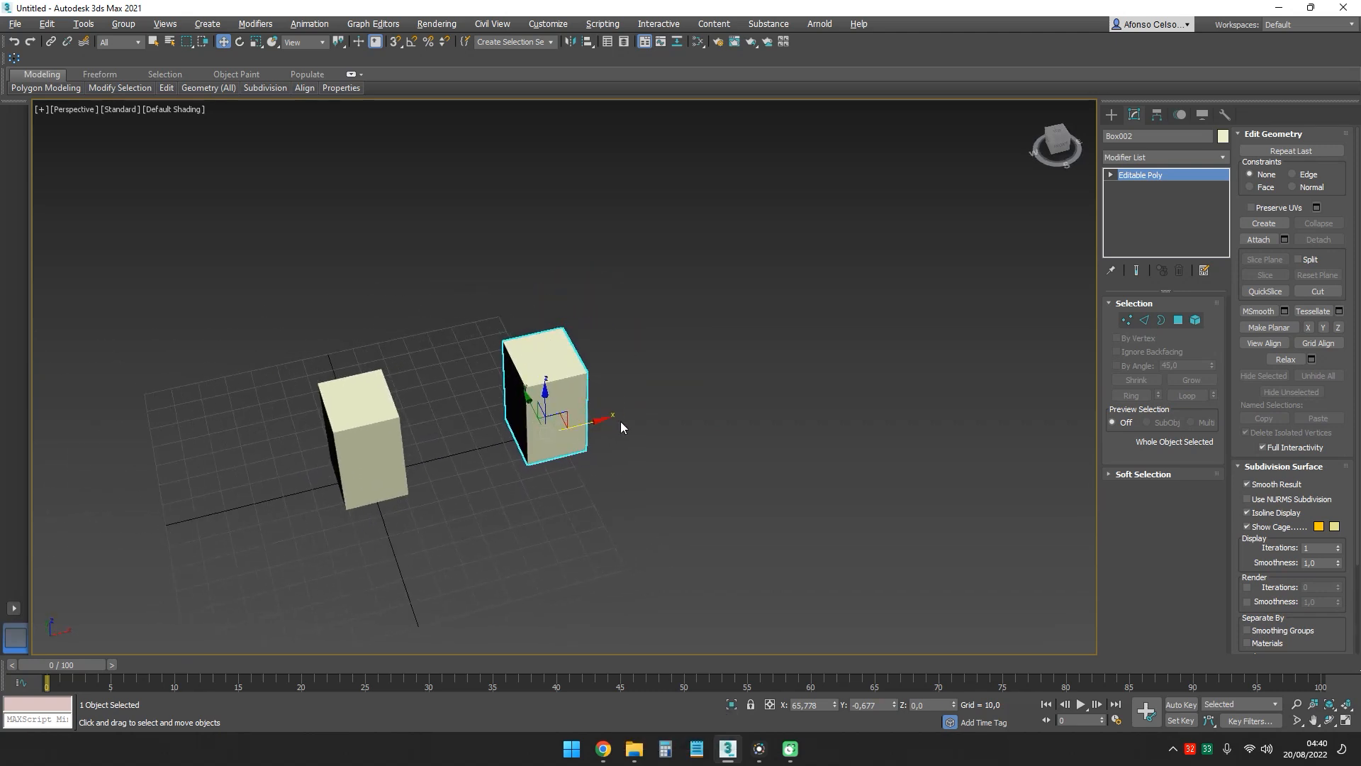
{"action": "left_click", "coordinate": [355, 456]}
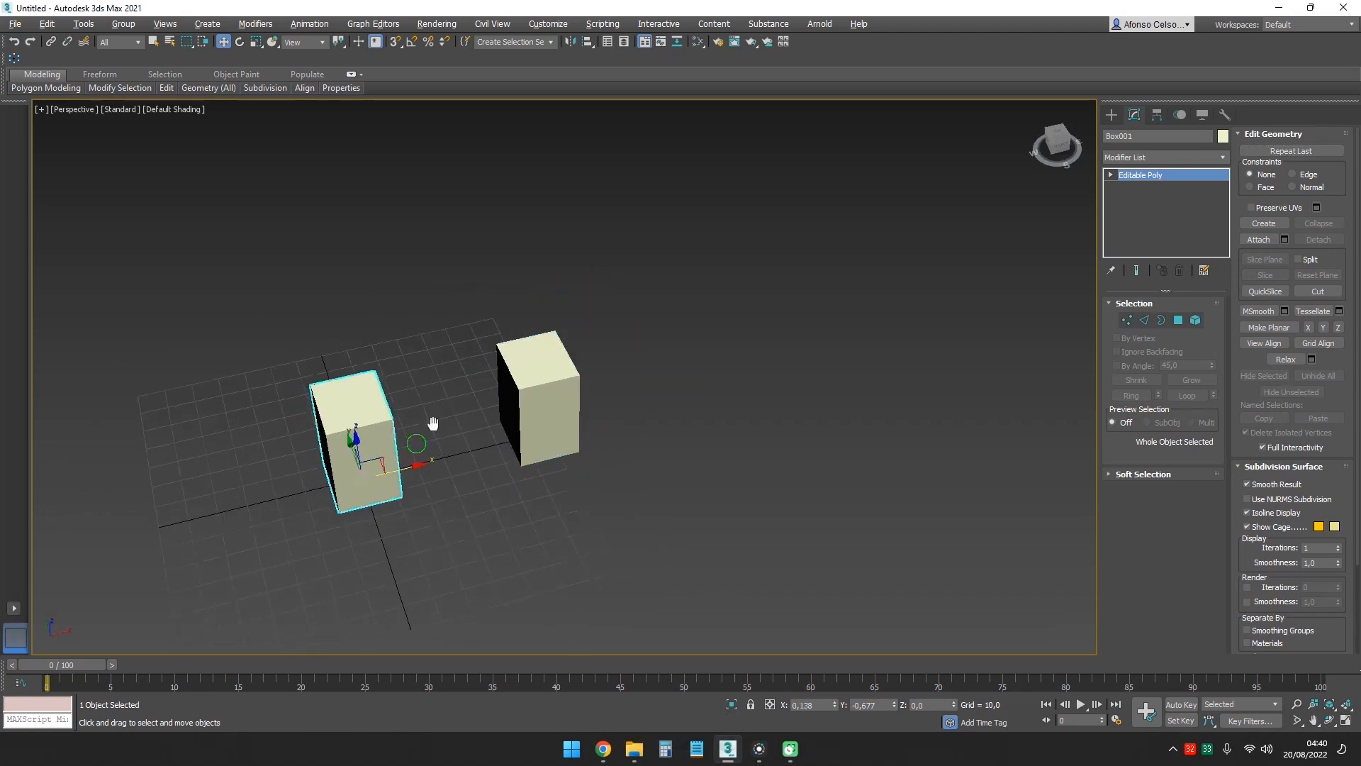
{"action": "middle_click_drag", "start_coordinate": [435, 425], "coordinate": [558, 391]}
{"action": "left_click_drag", "start_coordinate": [558, 391], "coordinate": [349, 433], "text": "shift"}
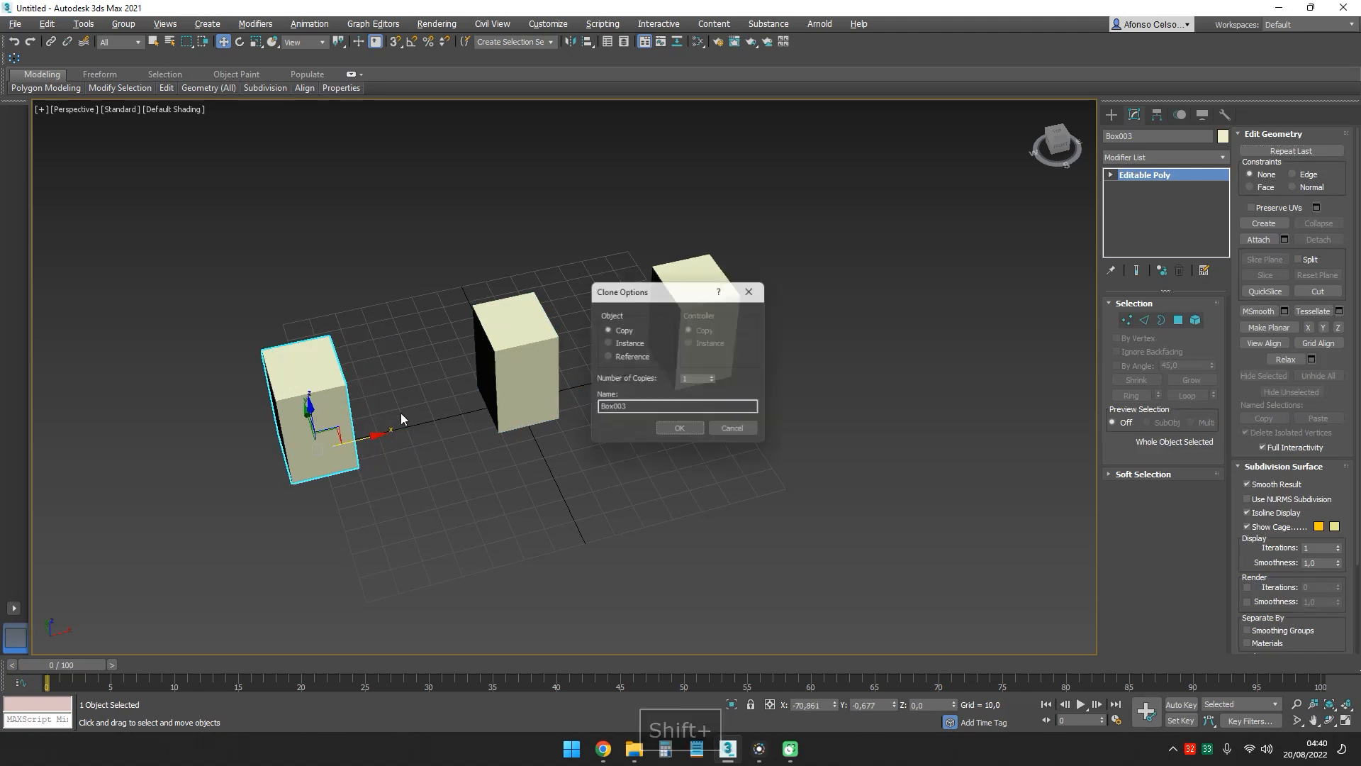
{"action": "left_click", "coordinate": [626, 349]}
{"action": "left_click", "coordinate": [682, 434]}
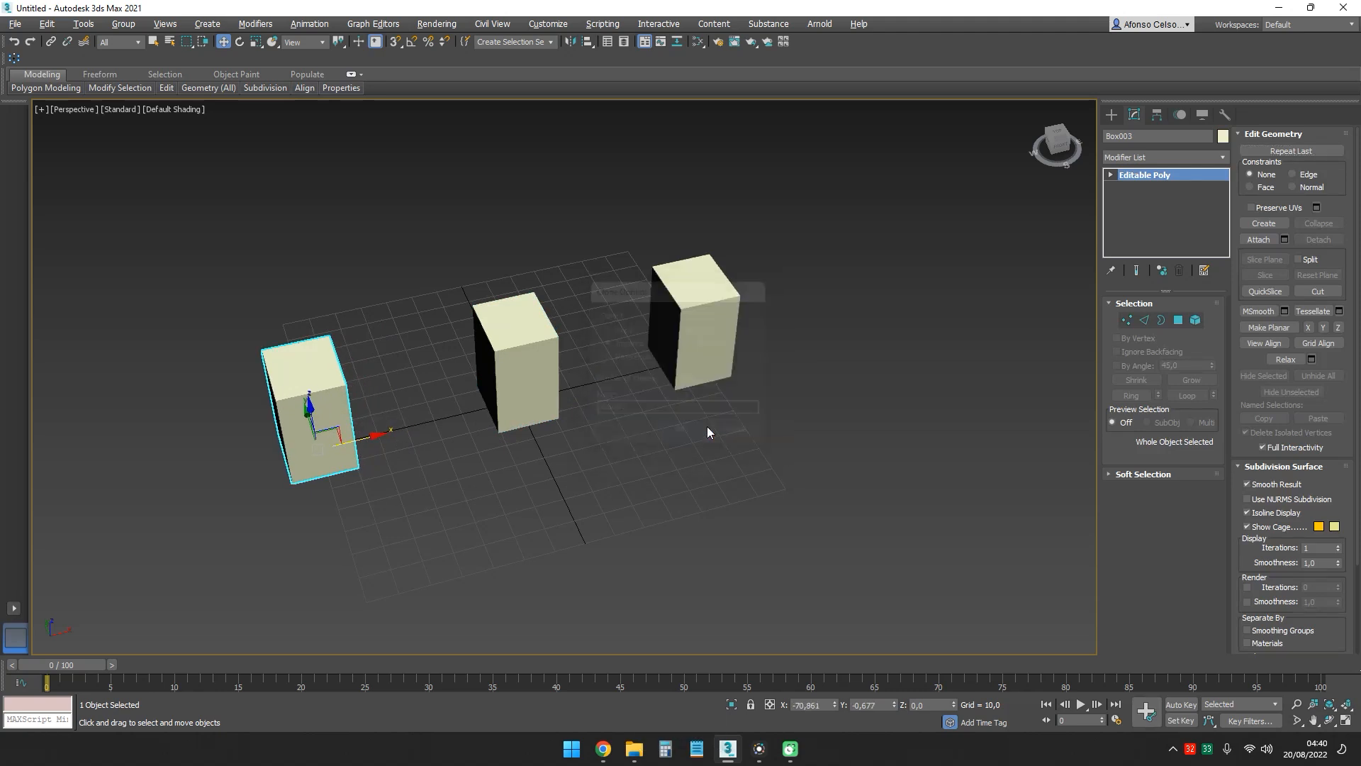
- Pull the near upper corner vertex of the independent copy outward to about X 118, Y -29, Z 34, and leave vertex editing
{"action": "middle_click_drag", "start_coordinate": [581, 259], "coordinate": [584, 292]}
{"action": "left_click", "coordinate": [550, 365]}
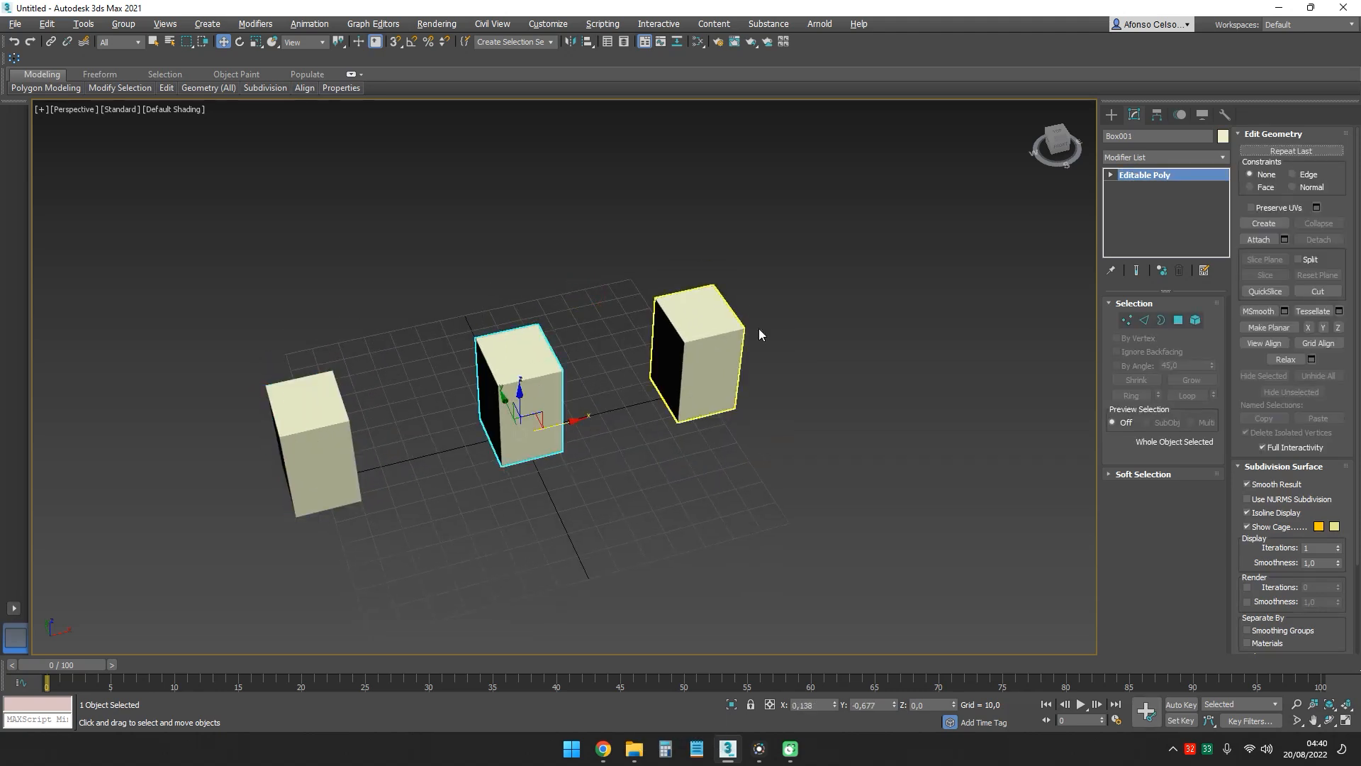
{"action": "left_click", "coordinate": [768, 278]}
{"action": "left_click", "coordinate": [702, 340]}
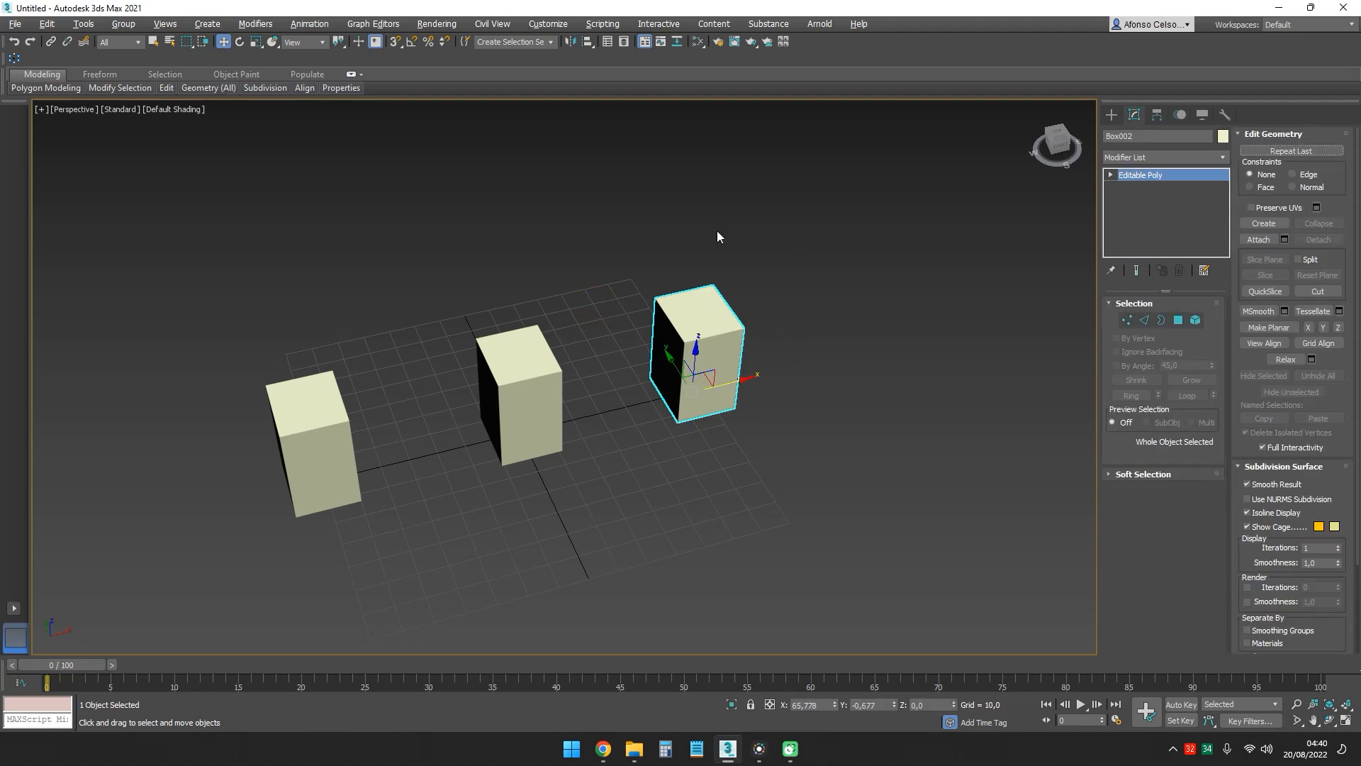
{"action": "middle_click_drag", "start_coordinate": [717, 231], "coordinate": [625, 330], "text": "alt"}
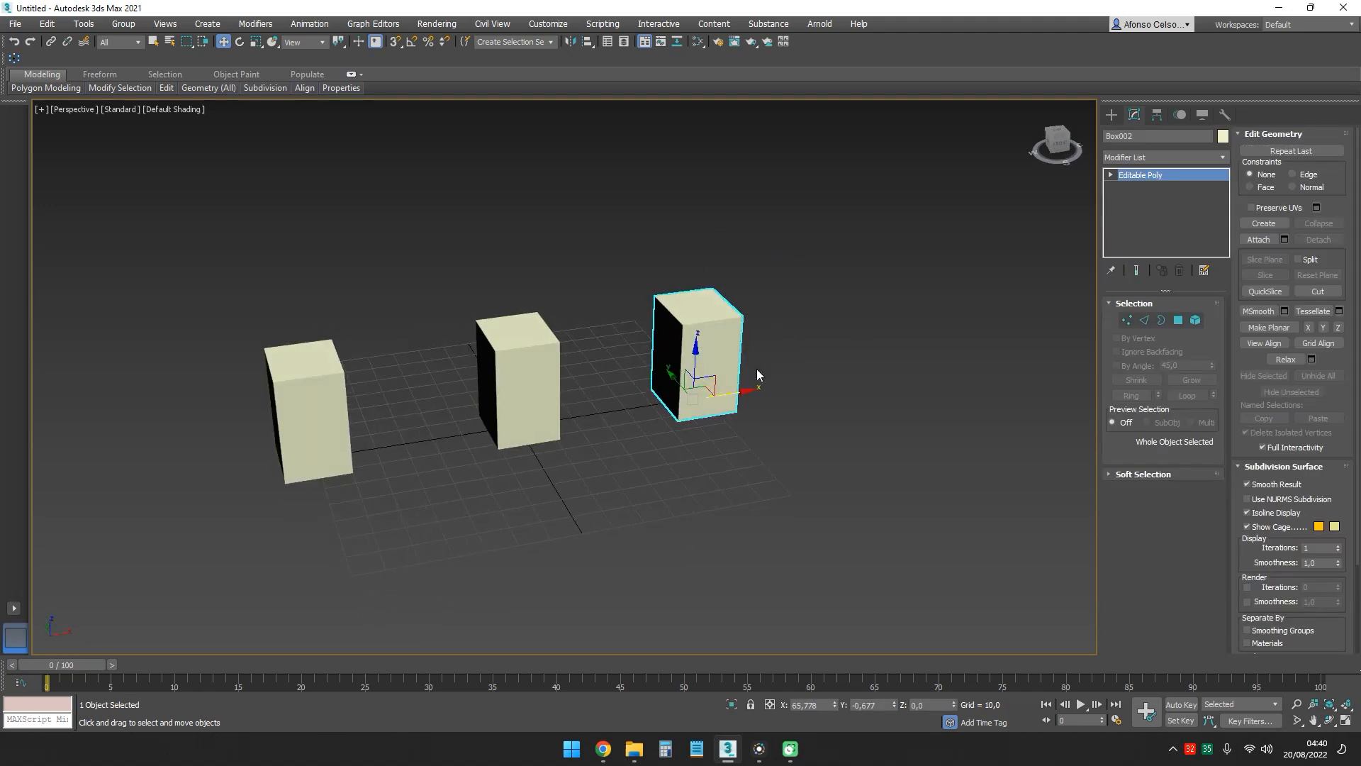
{"action": "left_click", "coordinate": [1128, 321]}
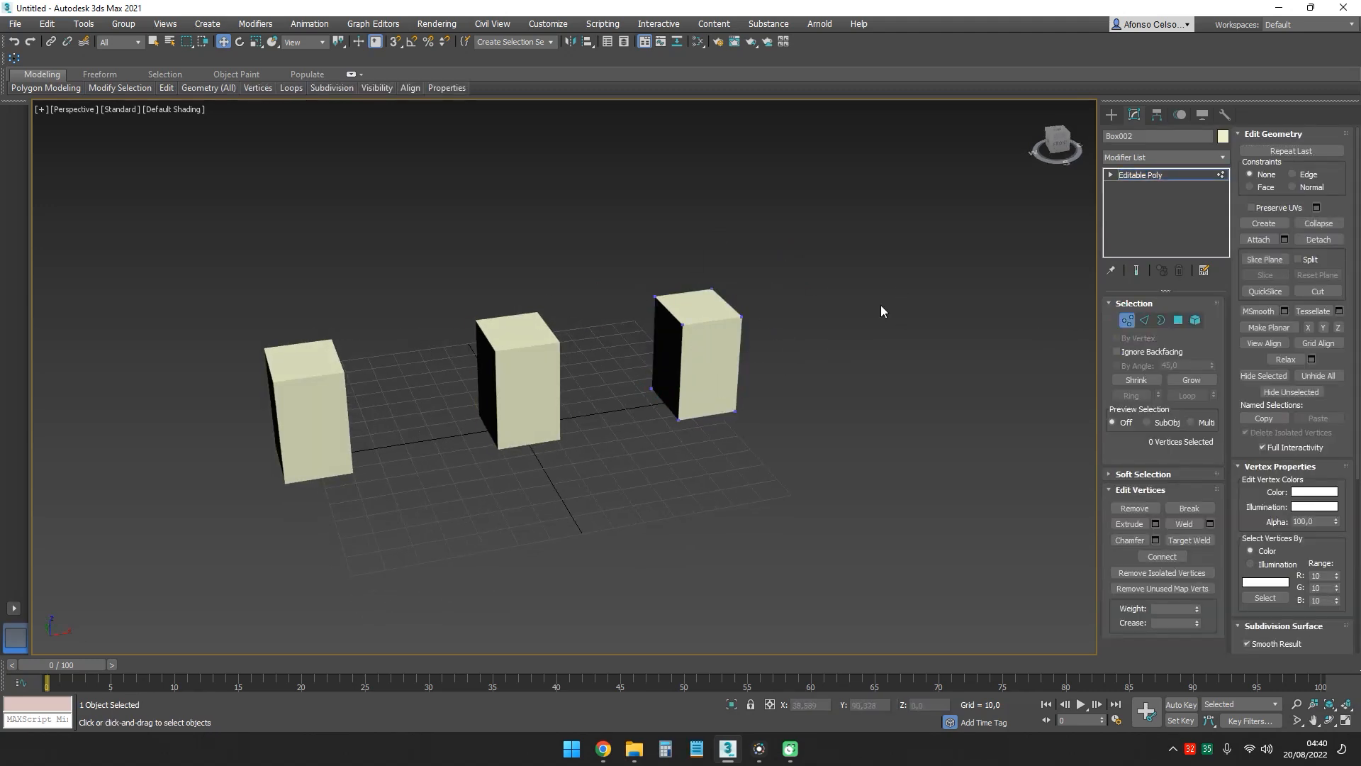
{"action": "left_click", "coordinate": [1146, 322]}
{"action": "left_click", "coordinate": [1129, 321]}
{"action": "left_click", "coordinate": [741, 316]}
{"action": "left_click_drag", "start_coordinate": [764, 304], "coordinate": [893, 316]}
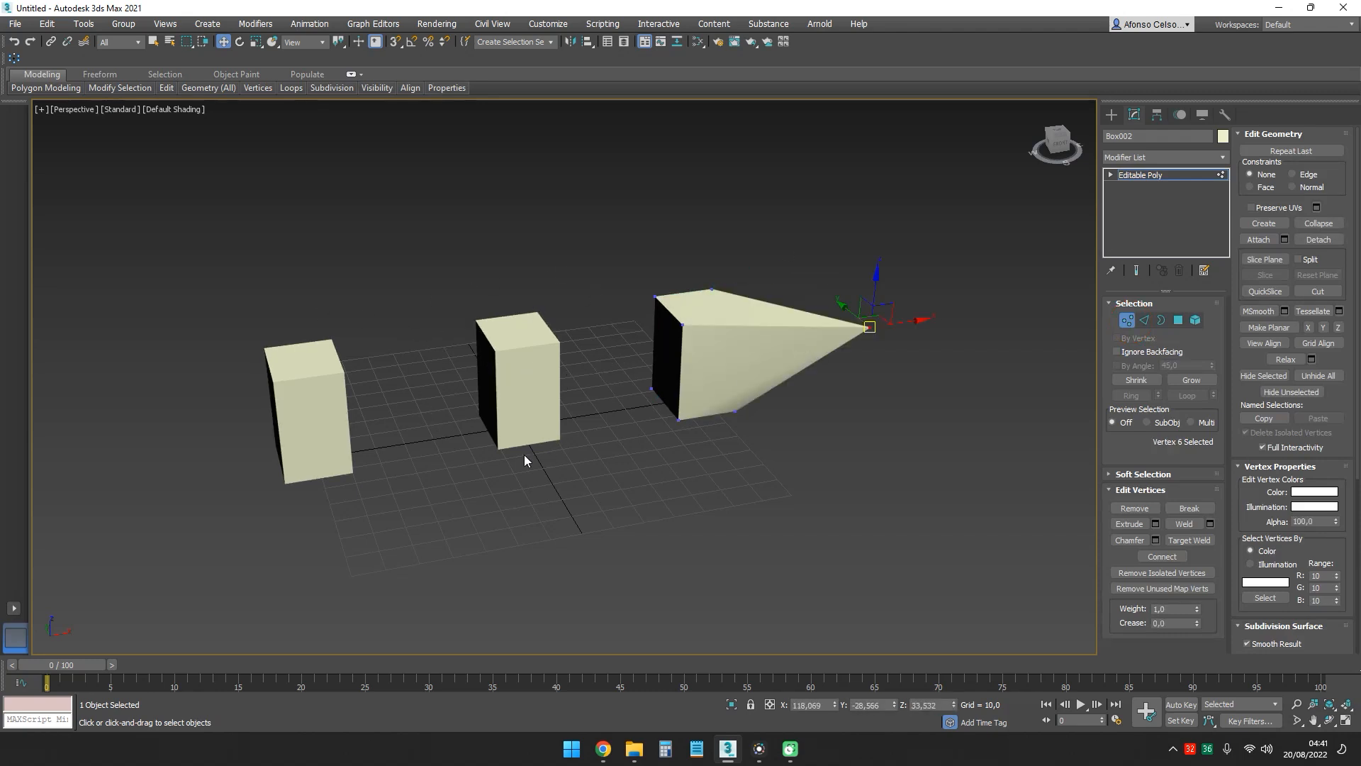
{"action": "left_click", "coordinate": [1127, 319]}
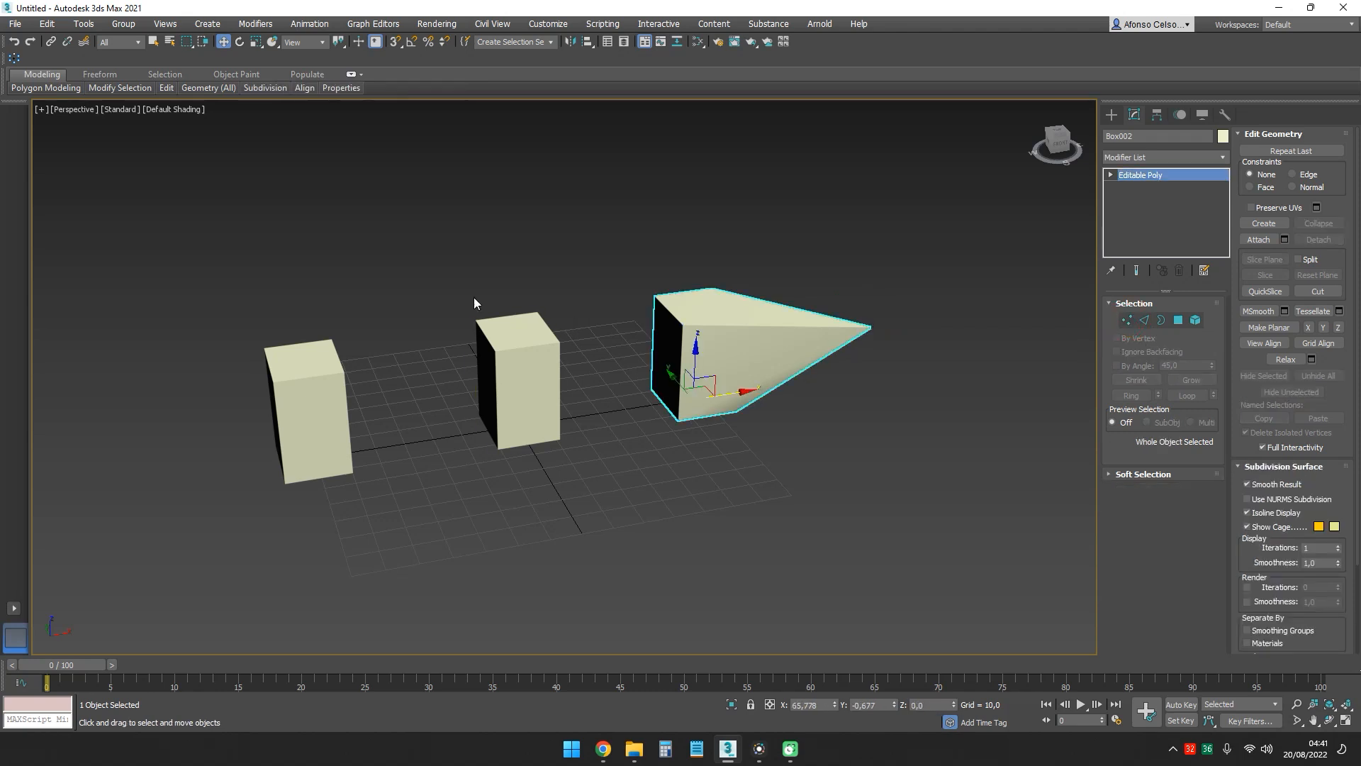
- Try moving the instanced box's upper corner vertex to about X -46, Y -23, Z 27, undo it and leave vertex editing
{"action": "middle_click_drag", "start_coordinate": [474, 296], "coordinate": [615, 289]}
{"action": "left_click", "coordinate": [533, 383]}
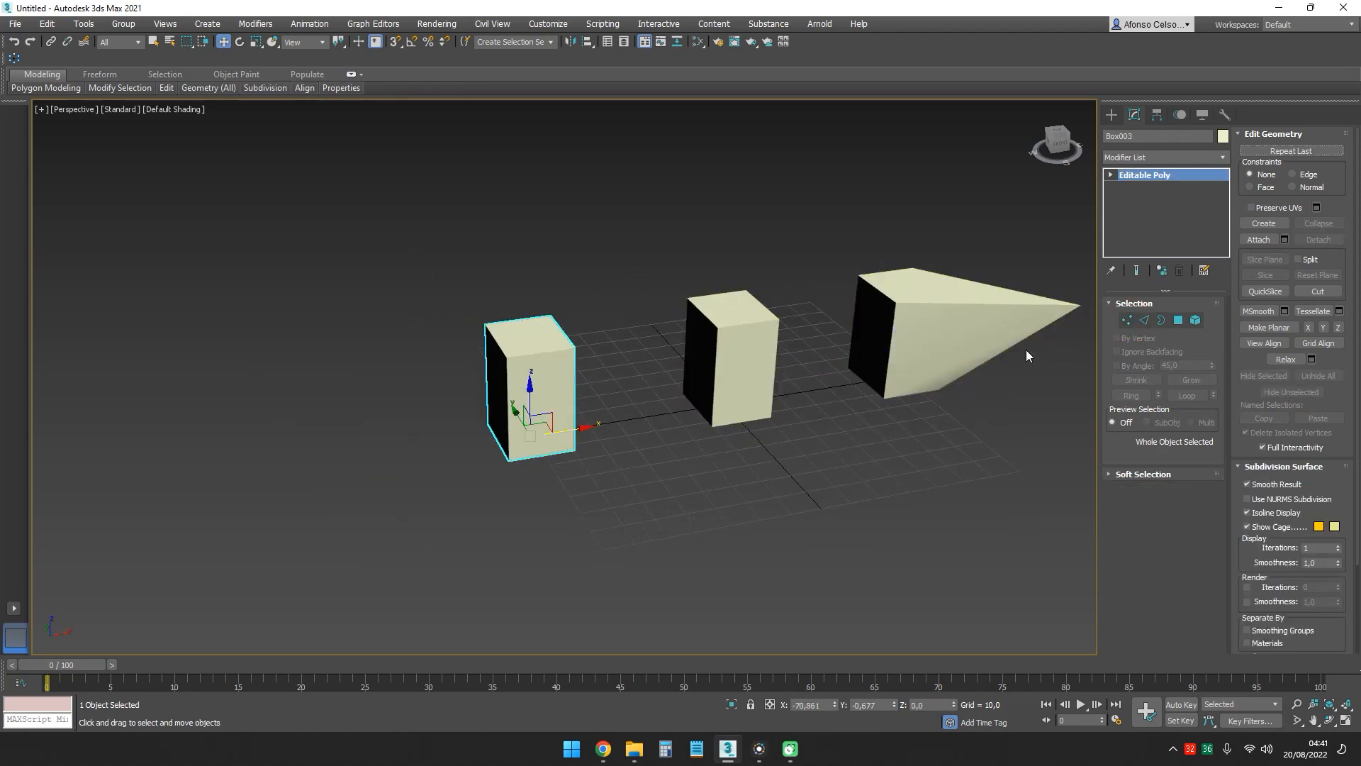
{"action": "left_click", "coordinate": [1125, 321]}
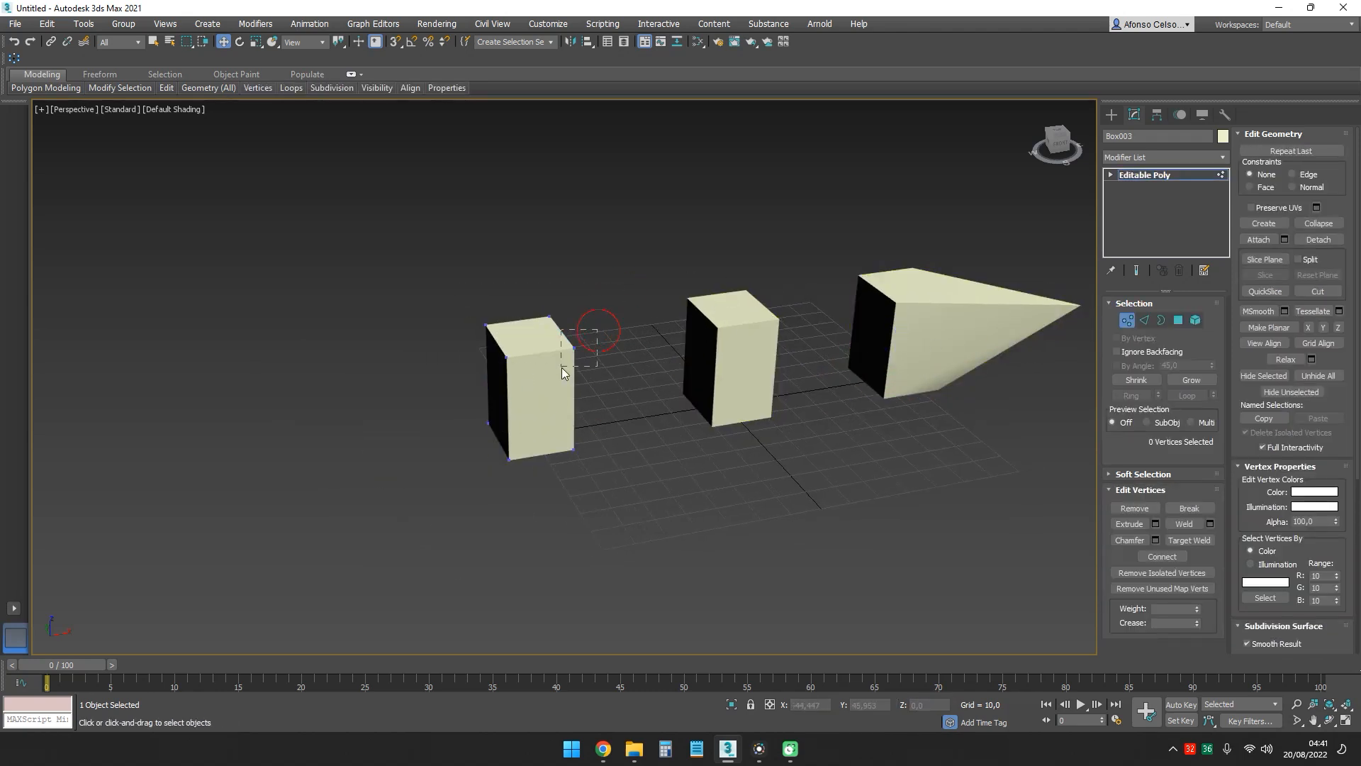
{"action": "left_click_drag", "start_coordinate": [561, 367], "coordinate": [627, 383]}
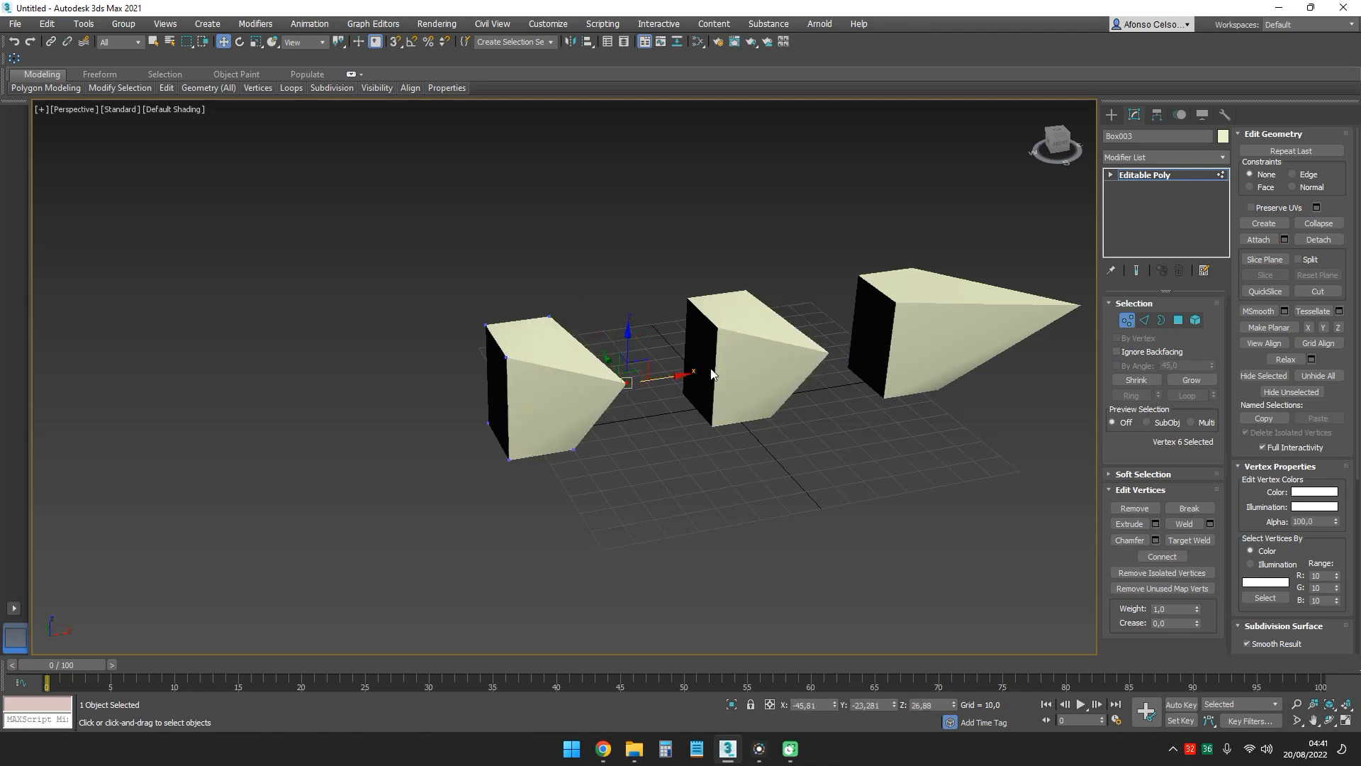
{"action": "middle_click_drag", "start_coordinate": [712, 374], "coordinate": [856, 376], "text": "alt"}
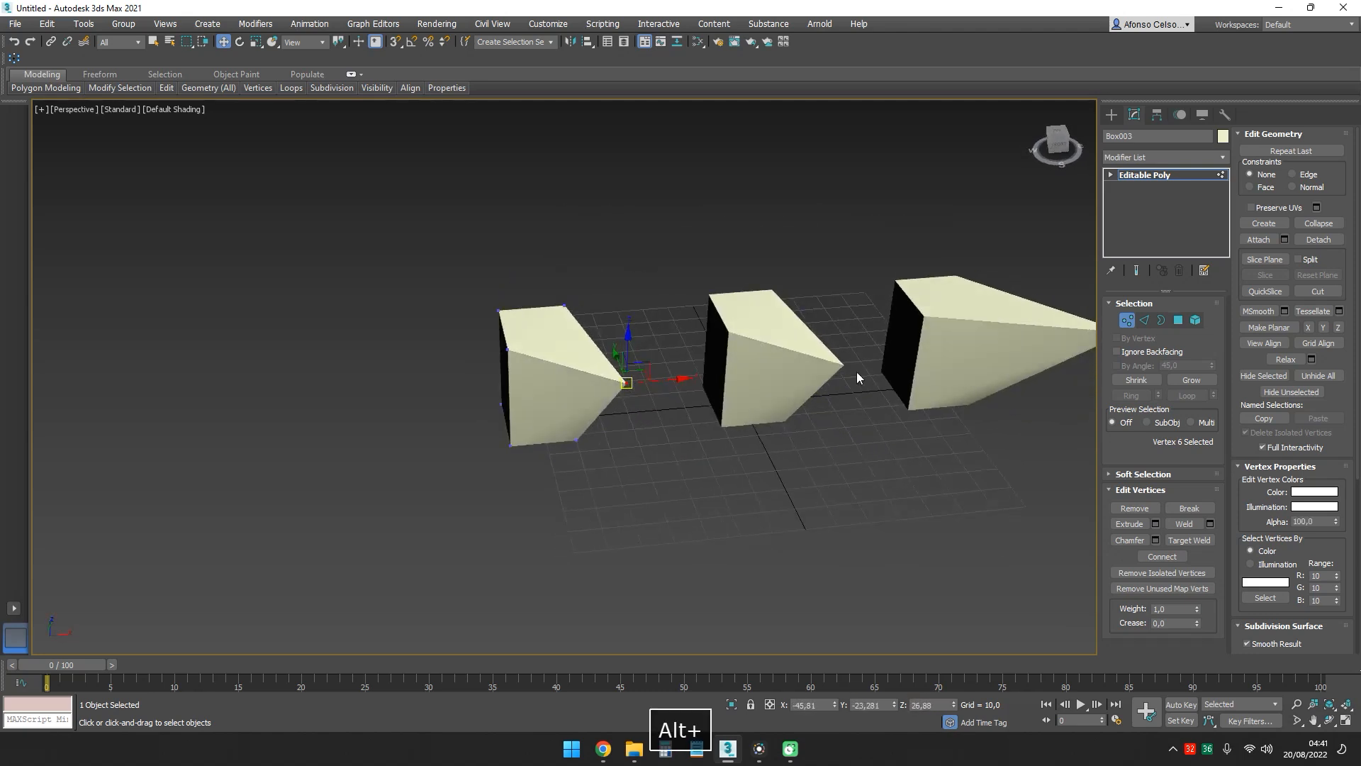
{"action": "key", "text": "ctrl+z"}
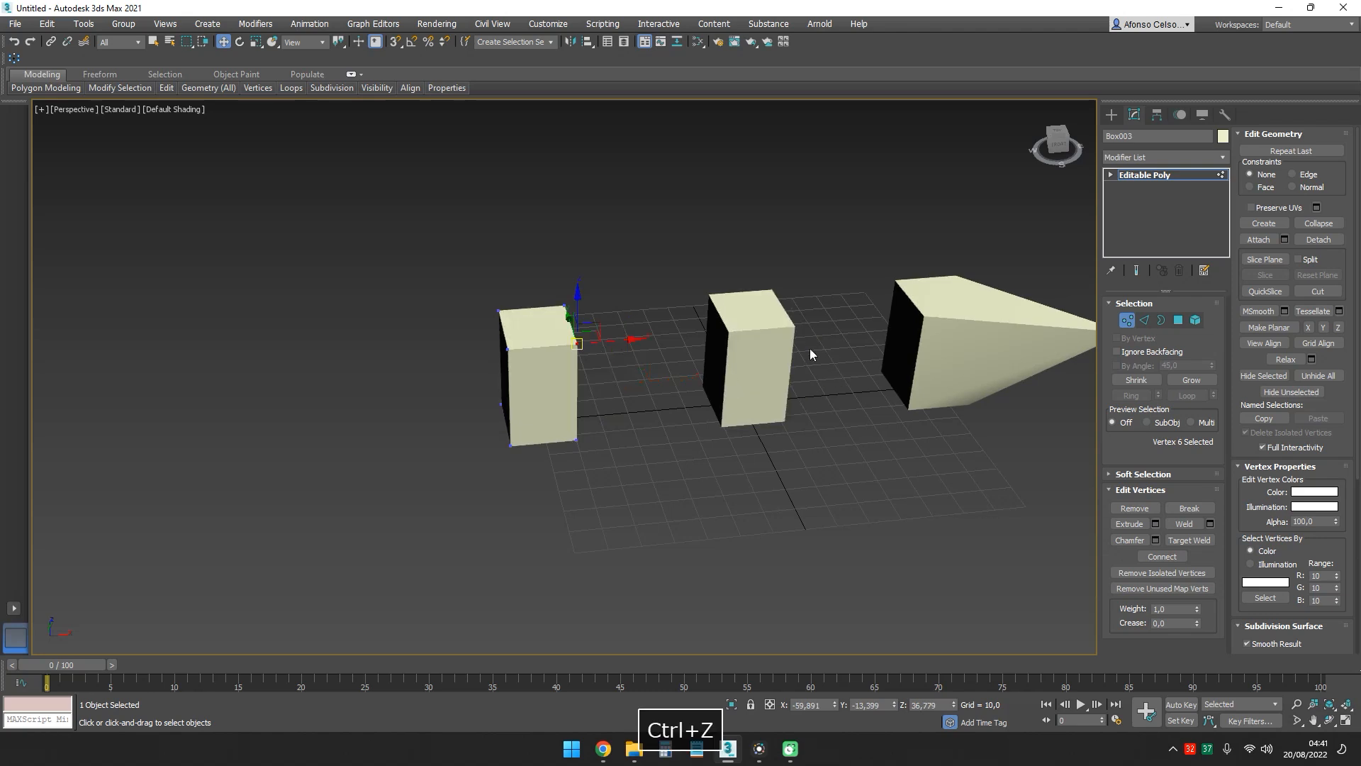
{"action": "left_click", "coordinate": [1125, 322]}
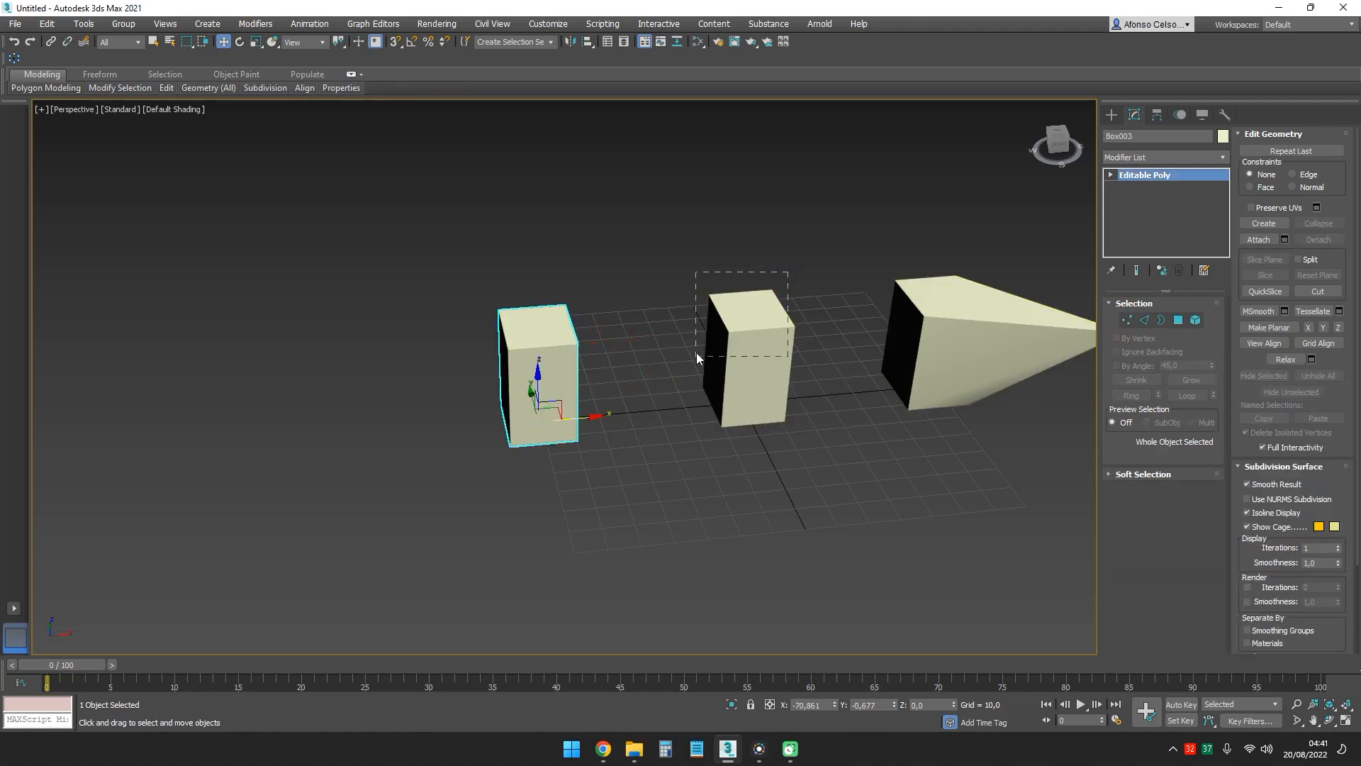
- Move the upper corner vertex of the original middle box to about X 19, Y -17, Z 32
{"action": "left_click_drag", "start_coordinate": [696, 355], "coordinate": [697, 355]}
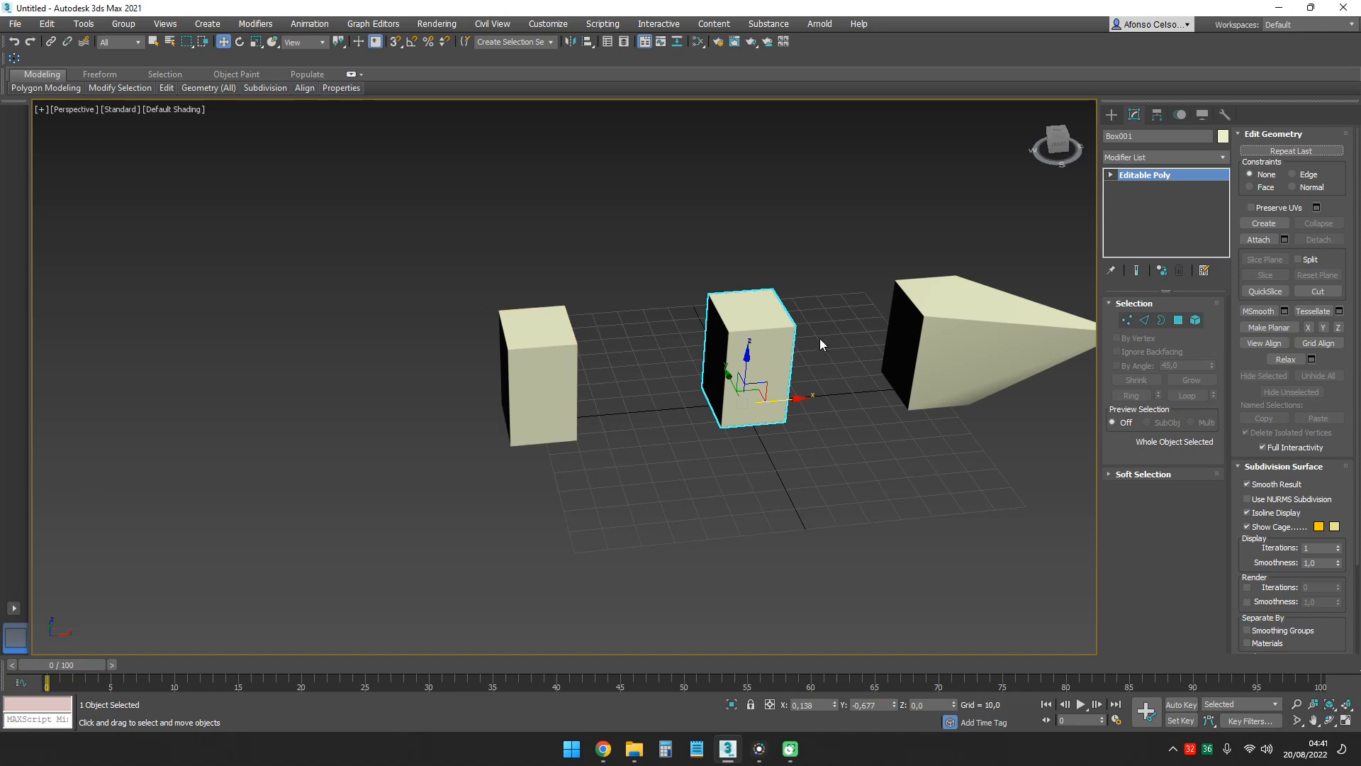
{"action": "left_click", "coordinate": [1126, 319]}
{"action": "left_click_drag", "start_coordinate": [793, 312], "coordinate": [825, 345]}
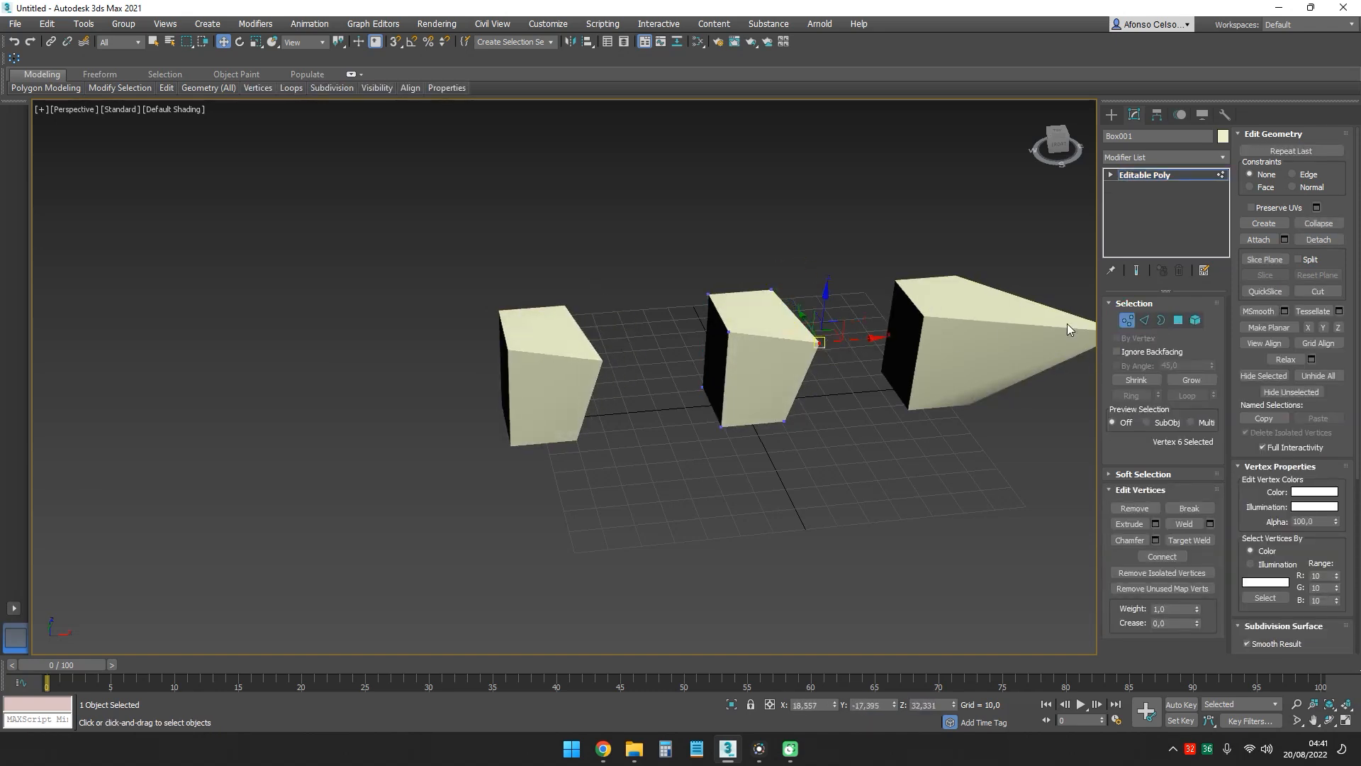
- Leave vertex editing and undo the corner vertex move on the original middle box
{"action": "left_click", "coordinate": [1128, 321]}
{"action": "middle_click_drag", "start_coordinate": [639, 321], "coordinate": [768, 309]}
{"action": "key", "text": "ctrl+z"}
{"action": "key", "text": "ctrl+z"}
{"action": "key", "text": "ctrl+z"}
{"action": "key", "text": "ctrl+z"}
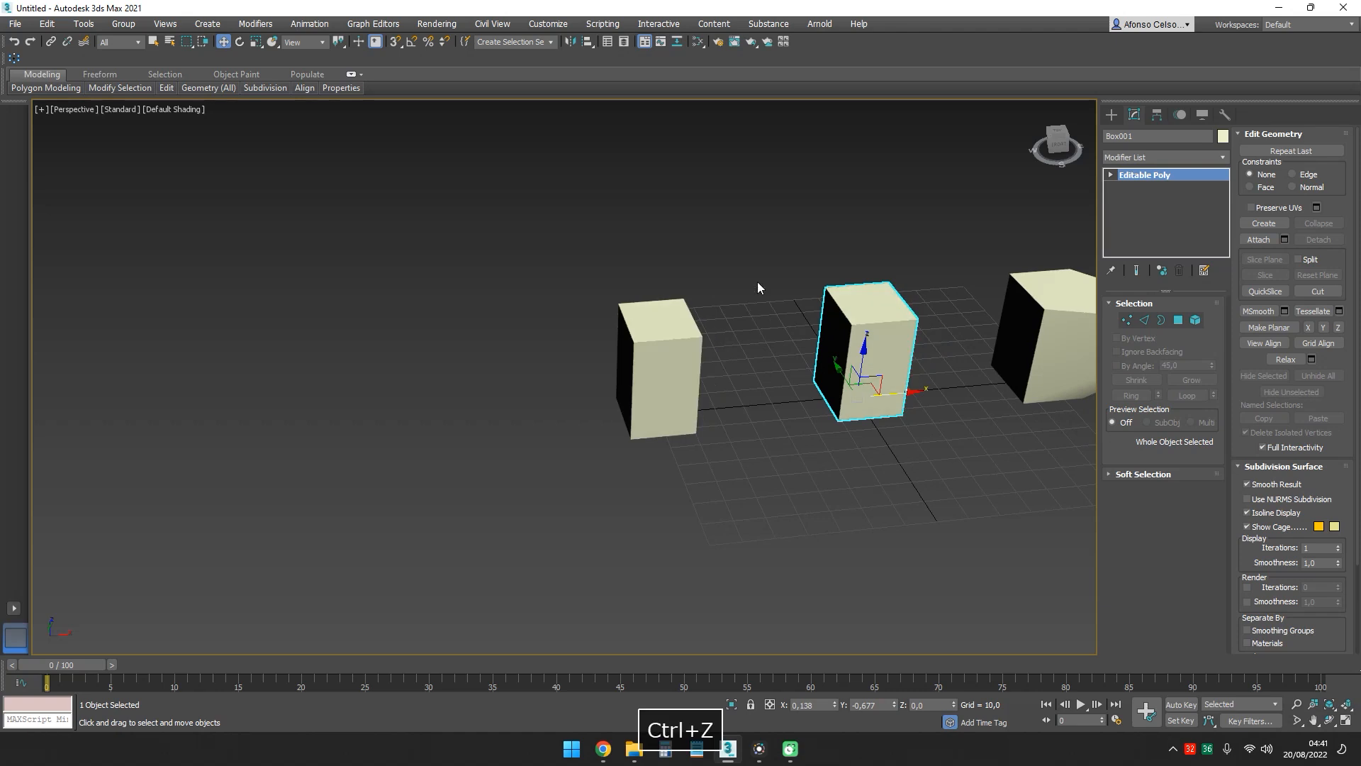
- Clone the instanced box Box003 as six Instances spaced about 49 units apart in the negative X direction
{"action": "left_click_drag", "start_coordinate": [694, 410], "coordinate": [543, 413], "text": "shift"}
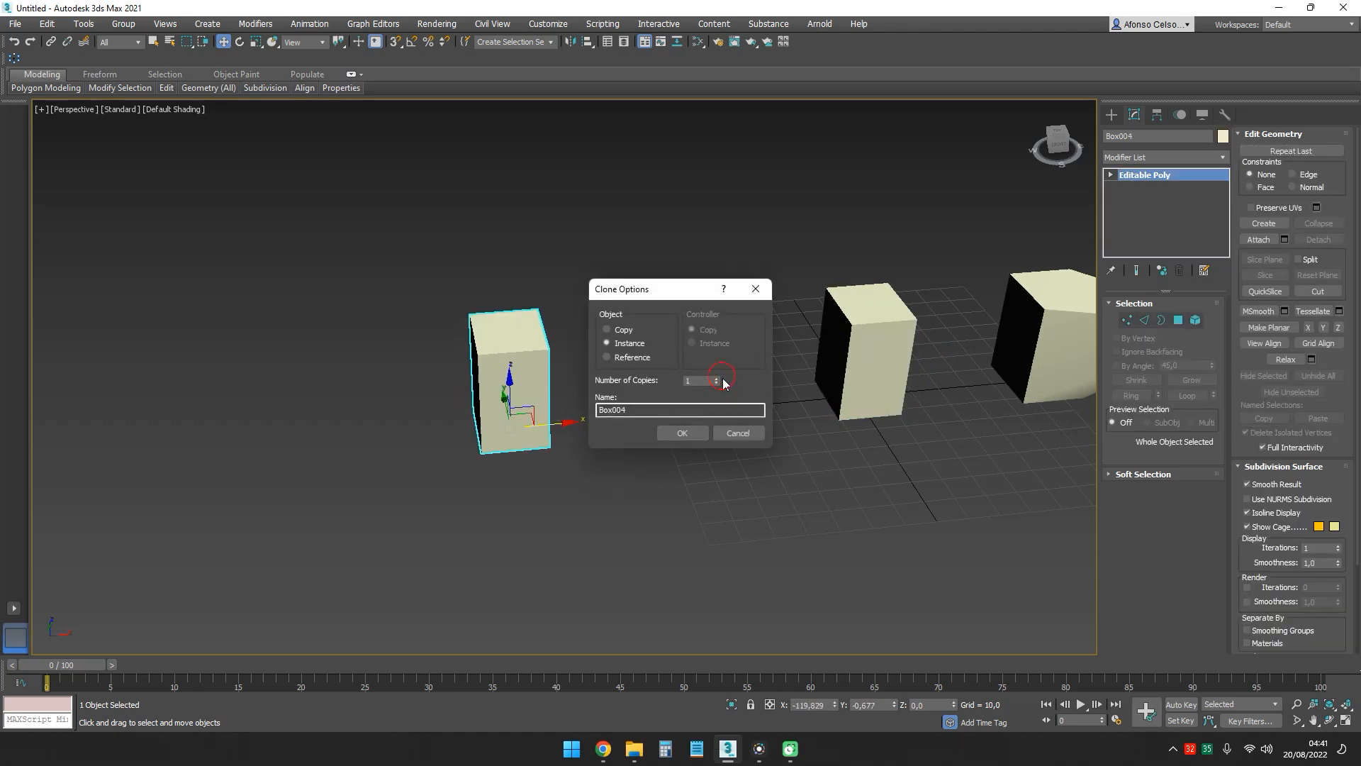
{"action": "left_click", "coordinate": [689, 430]}
{"action": "mouse_move", "coordinate": [661, 334]}
{"action": "middle_mouse_down", "text": "ctrl+alt"}
{"action": "mouse_move", "coordinate": [684, 386]}
{"action": "mouse_move", "coordinate": [697, 357]}
{"action": "middle_mouse_up", "text": "ctrl+alt"}
- Pull the near upper corner vertex of instanced box Box003 outward in the positive X direction and leave vertex editing
{"action": "left_click", "coordinate": [681, 376]}
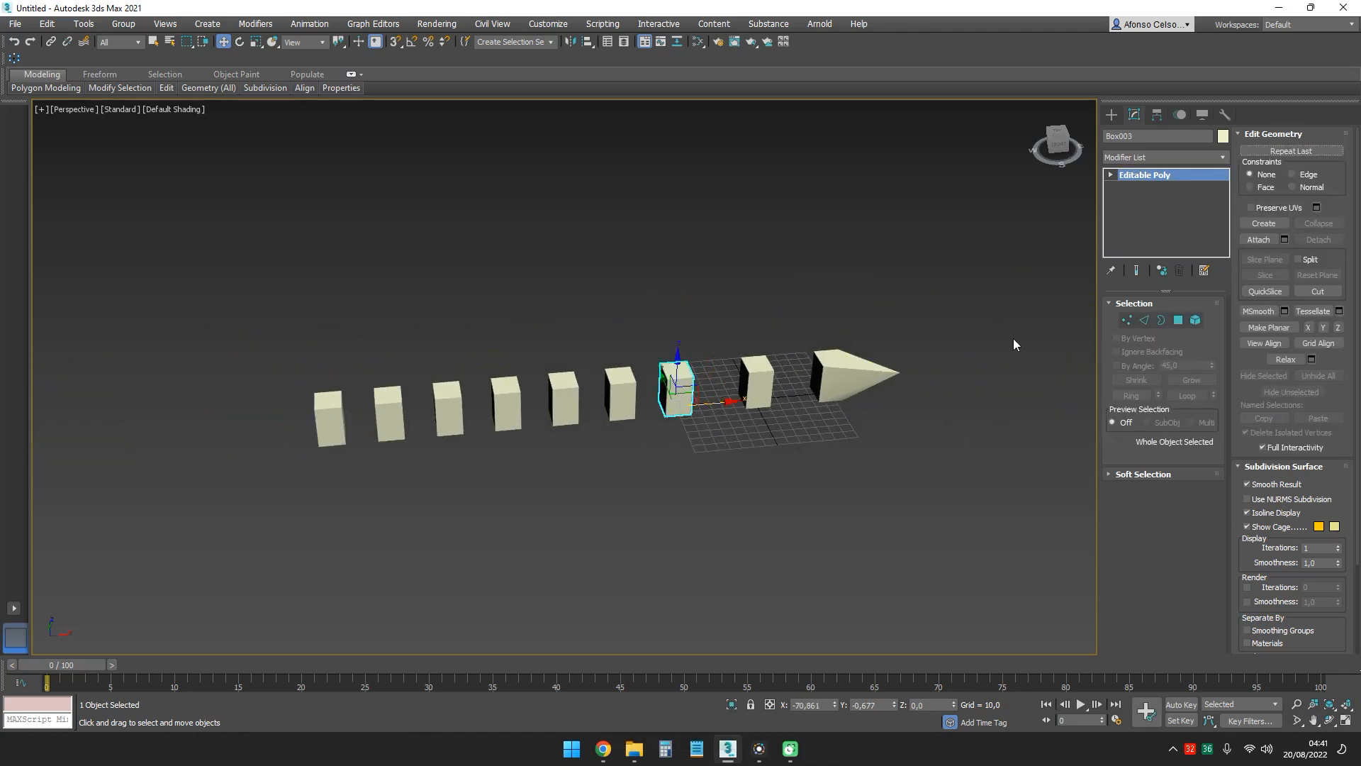
{"action": "left_click", "coordinate": [1127, 320]}
{"action": "left_click", "coordinate": [662, 366]}
{"action": "left_click_drag", "start_coordinate": [691, 380], "coordinate": [728, 387]}
{"action": "left_click", "coordinate": [1127, 320]}
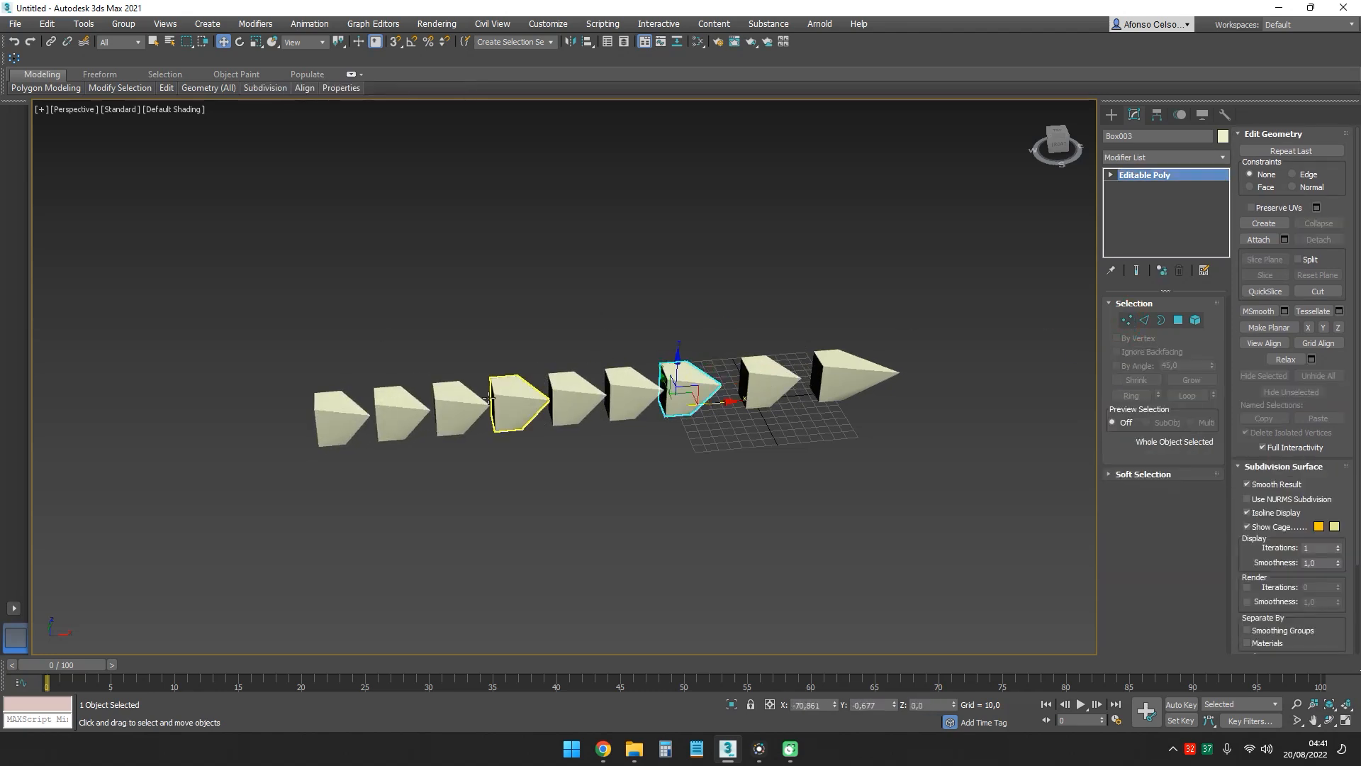
- Move the same corner vertex on the farthest instance, Box009, to about X -340, Y -19, Z 32, and leave vertex editing
{"action": "left_click", "coordinate": [337, 418]}
{"action": "left_click", "coordinate": [1126, 325]}
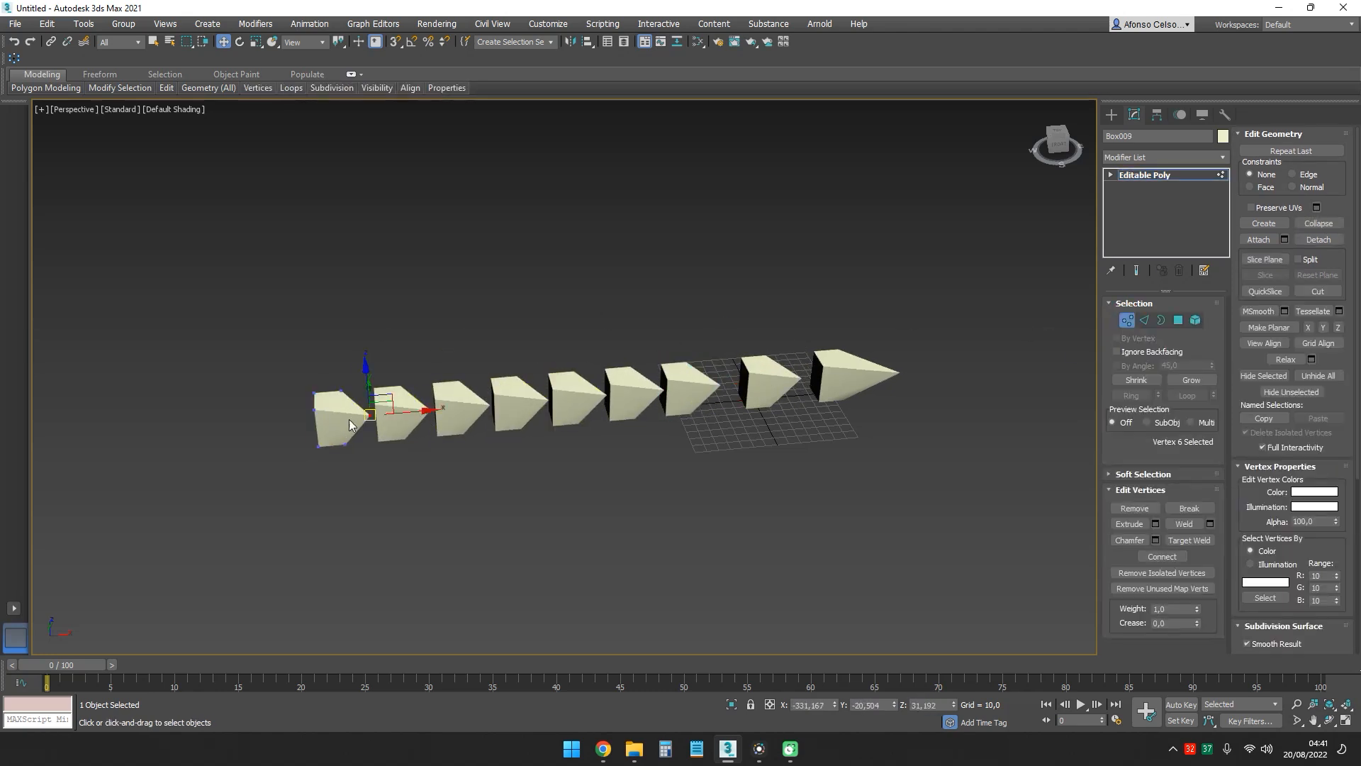
{"action": "left_click_drag", "start_coordinate": [368, 418], "coordinate": [414, 396]}
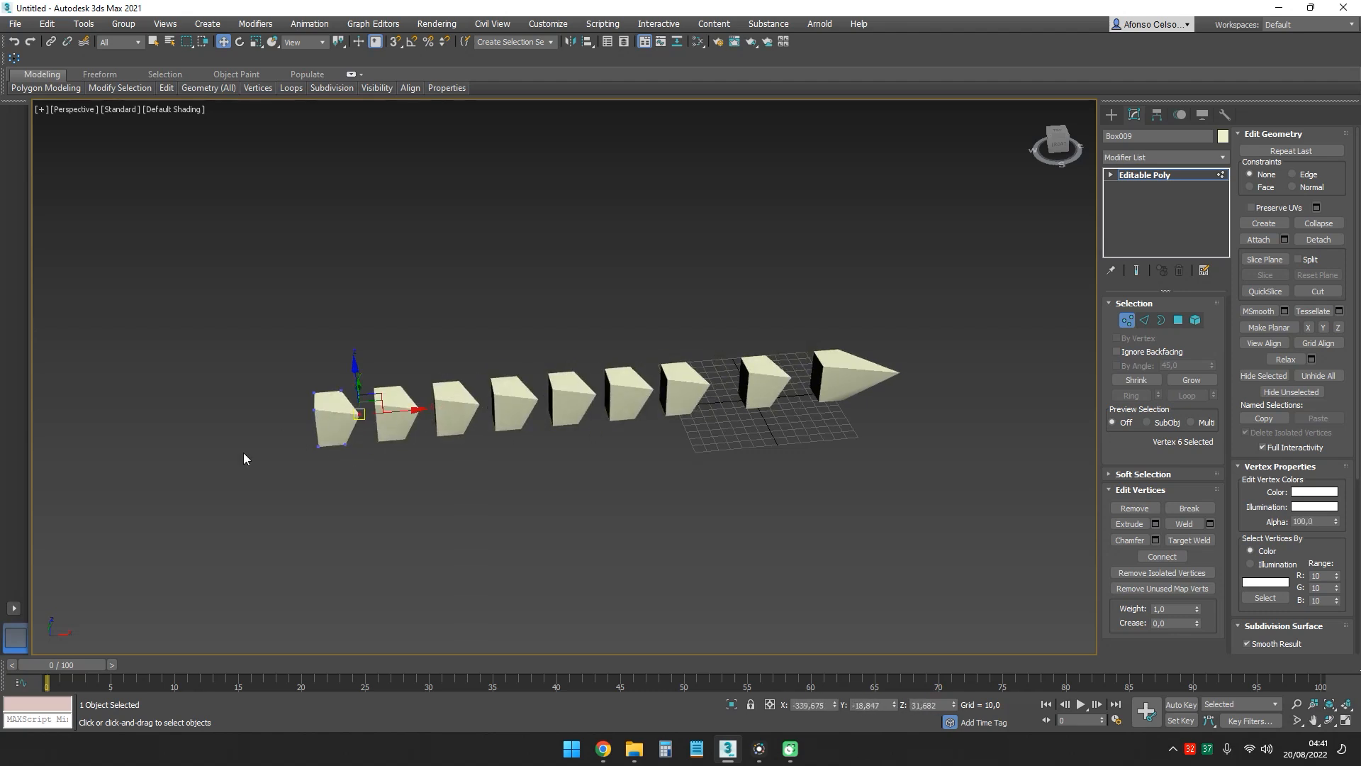
{"action": "left_click", "coordinate": [1127, 323]}
{"action": "middle_click_drag", "start_coordinate": [790, 316], "coordinate": [1011, 359]}
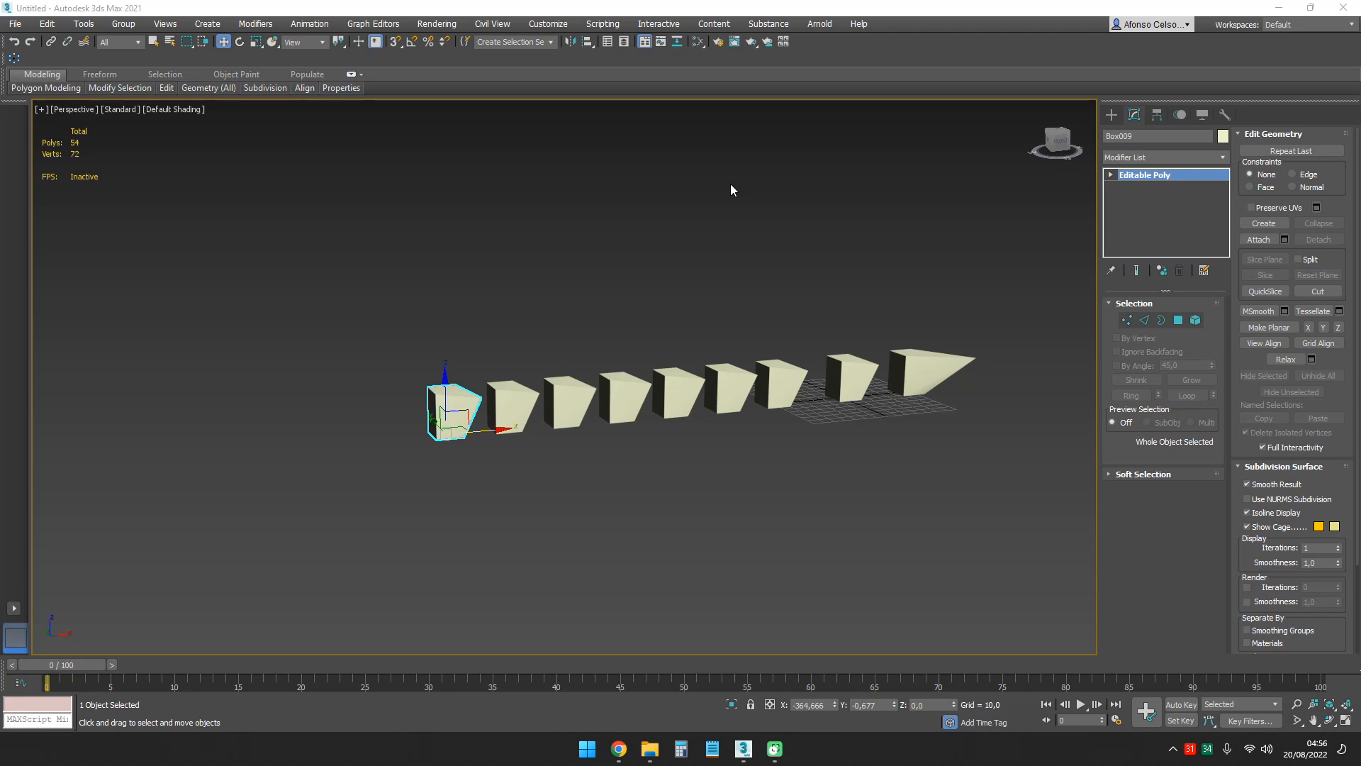
- Undo all the vertex edits and cloning operations back to the single original box
{"action": "middle_click_drag", "start_coordinate": [627, 245], "coordinate": [614, 251]}
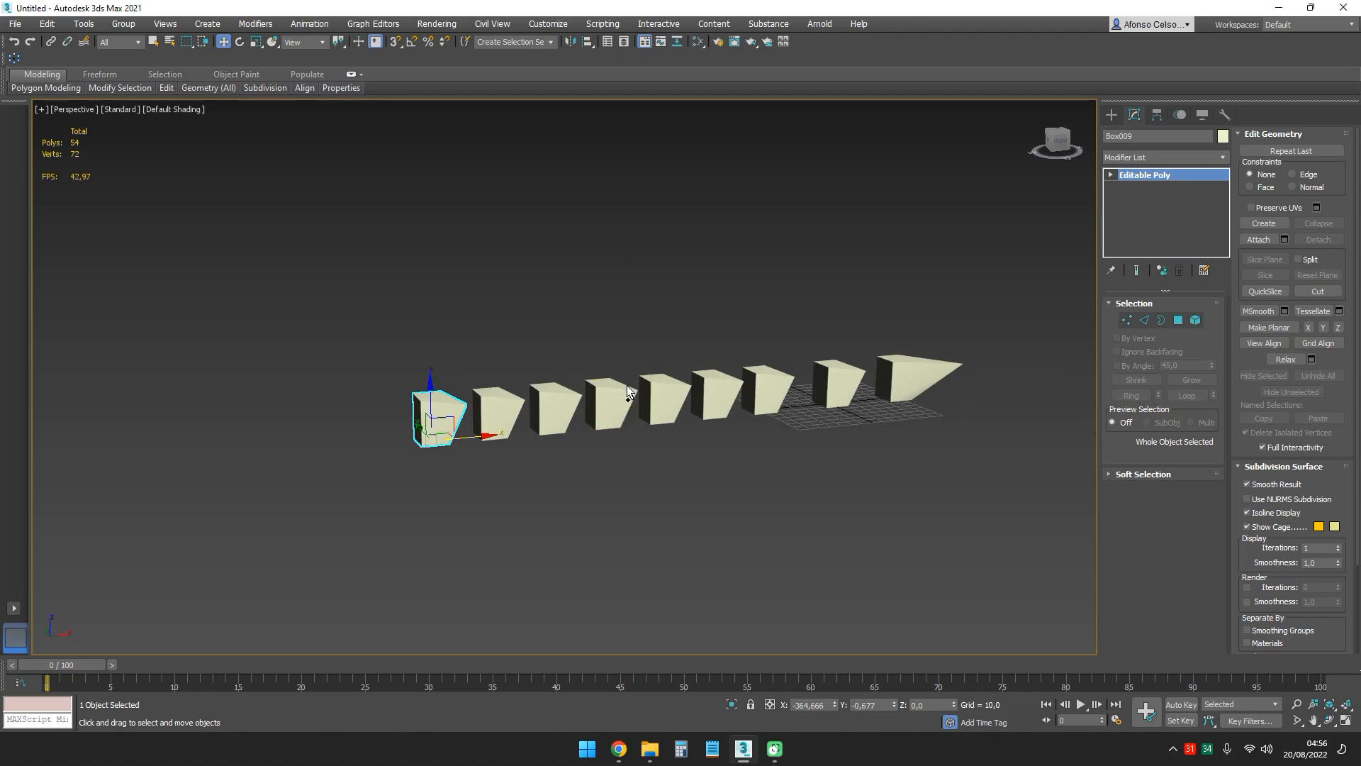
{"action": "key", "text": "ctrl+z"}
{"action": "key", "text": "ctrl+z"}
{"action": "key", "text": "ctrl+z"}
{"action": "key", "text": "ctrl+z"}
{"action": "key", "text": "ctrl+z"}
{"action": "key", "text": "ctrl+z"}
{"action": "key", "text": "ctrl+z"}
{"action": "key", "text": "ctrl+z"}
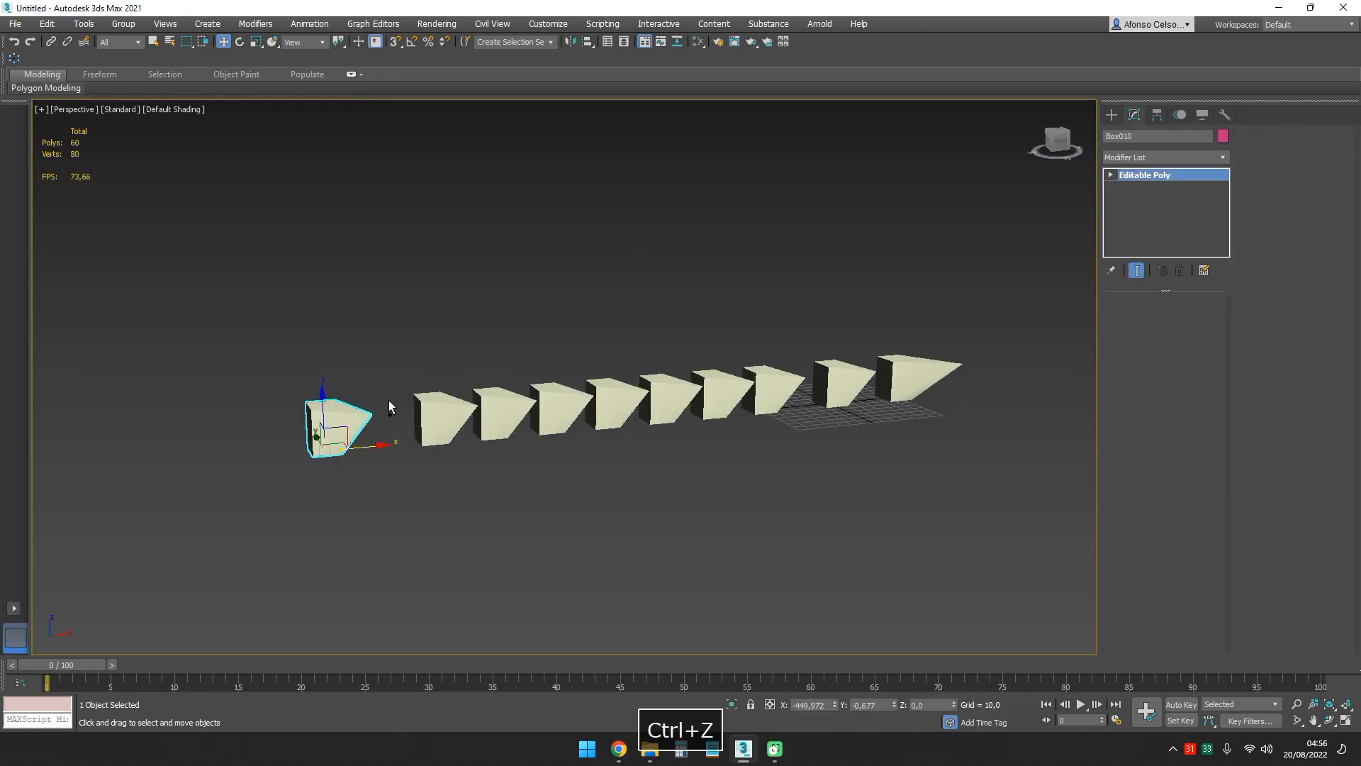
{"action": "key", "text": "ctrl+z"}
{"action": "key", "text": "ctrl+z"}
{"action": "key", "text": "ctrl+z"}
{"action": "key", "text": "ctrl+z"}
{"action": "key", "text": "ctrl+z"}
{"action": "key", "text": "ctrl+z"}
{"action": "key", "text": "ctrl+z"}
{"action": "key", "text": "ctrl+z"}
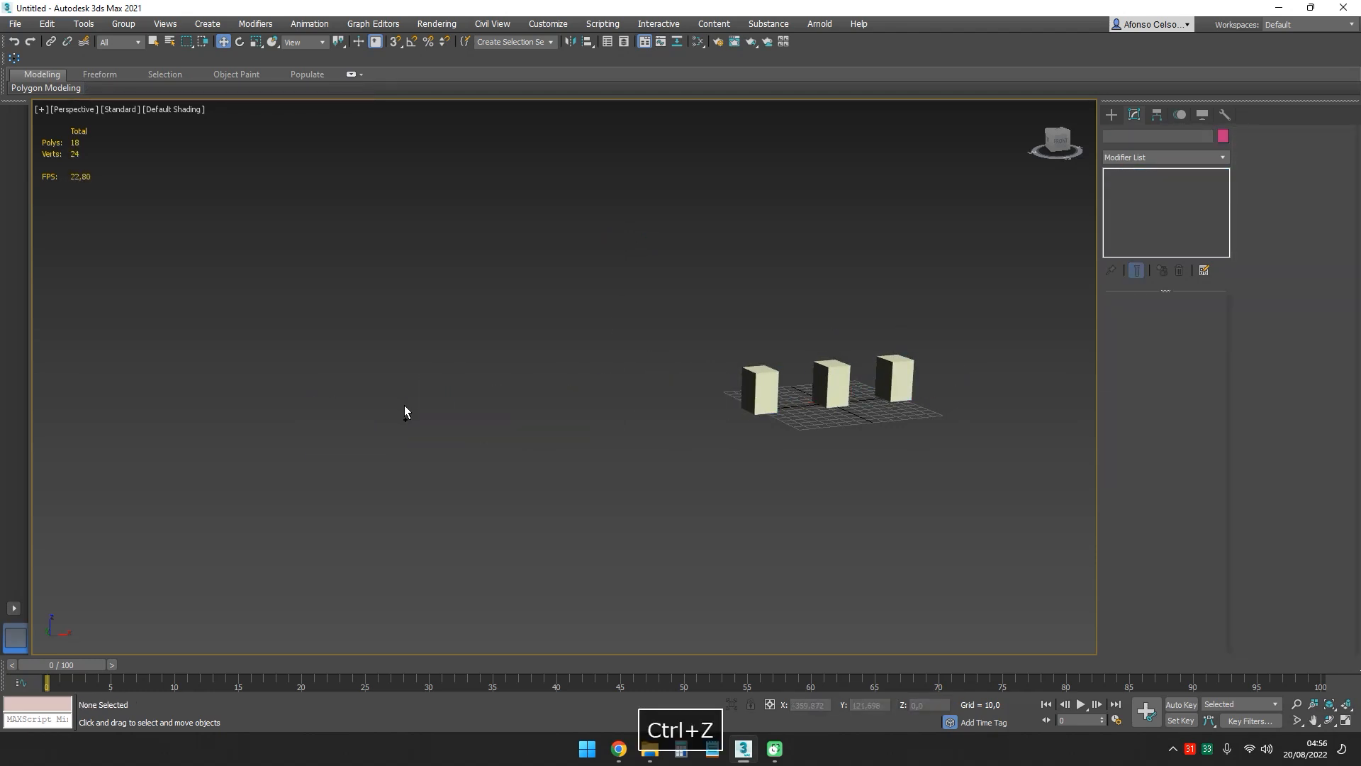
{"action": "key", "text": "ctrl+z"}
{"action": "key", "text": "ctrl+z"}
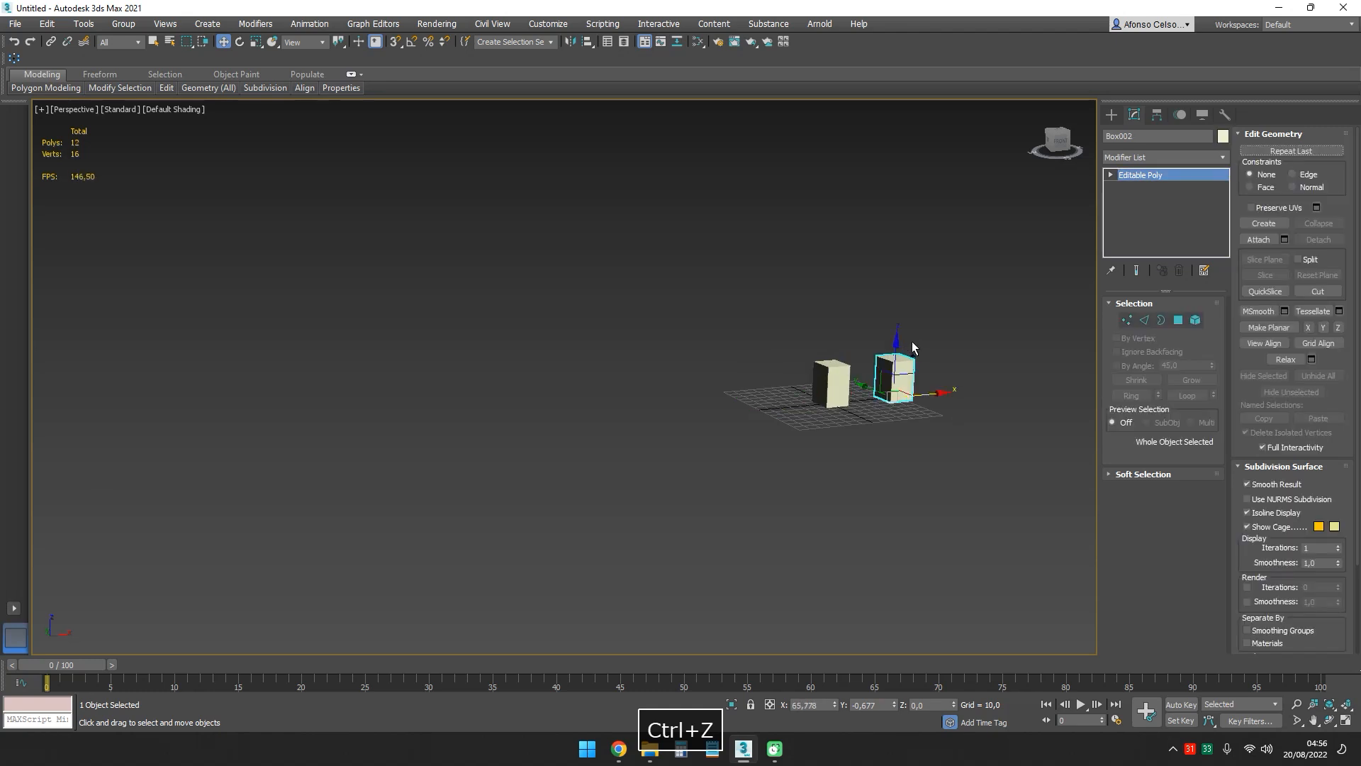
{"action": "key", "text": "ctrl+z"}
- Clone the original box as one Instance about 55 units away in the positive X direction
{"action": "key", "text": "z"}
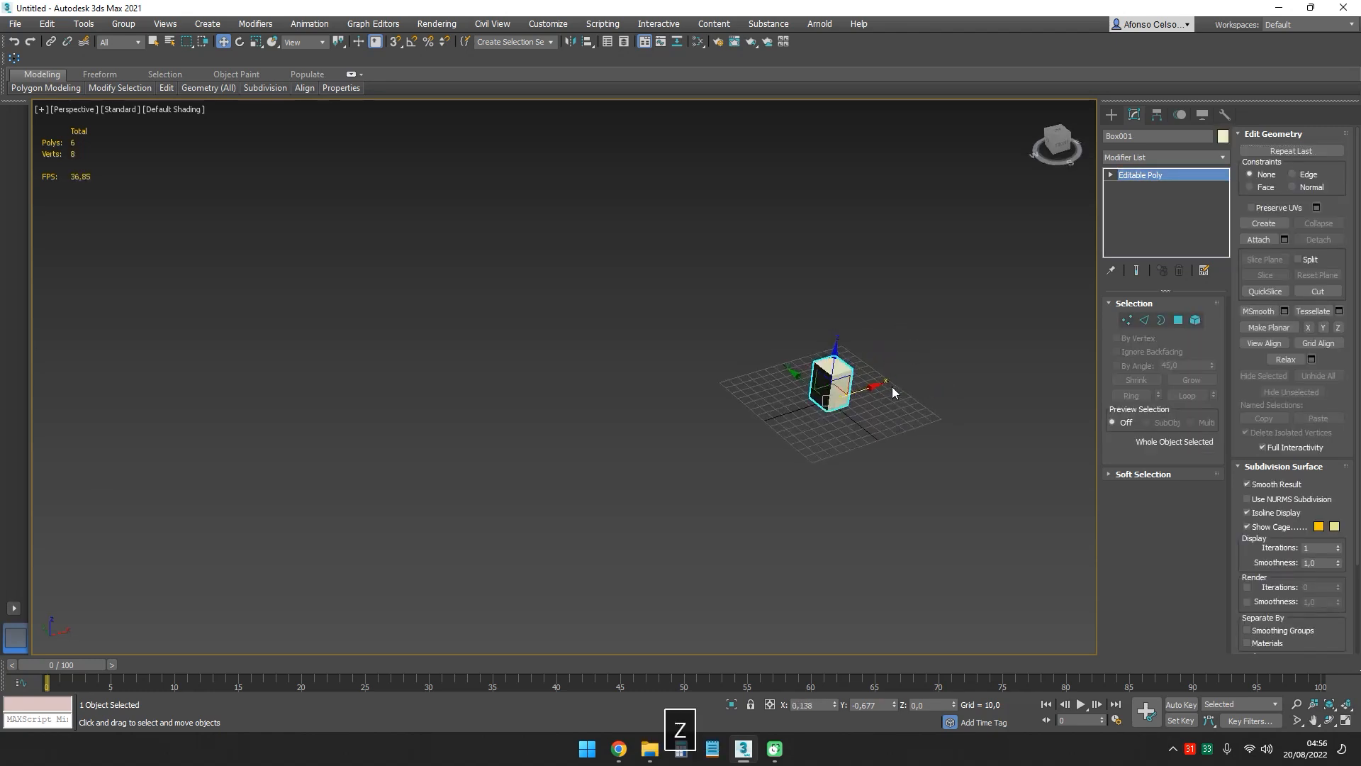
{"action": "middle_click_drag", "start_coordinate": [739, 403], "coordinate": [701, 424], "text": "ctrl+alt"}
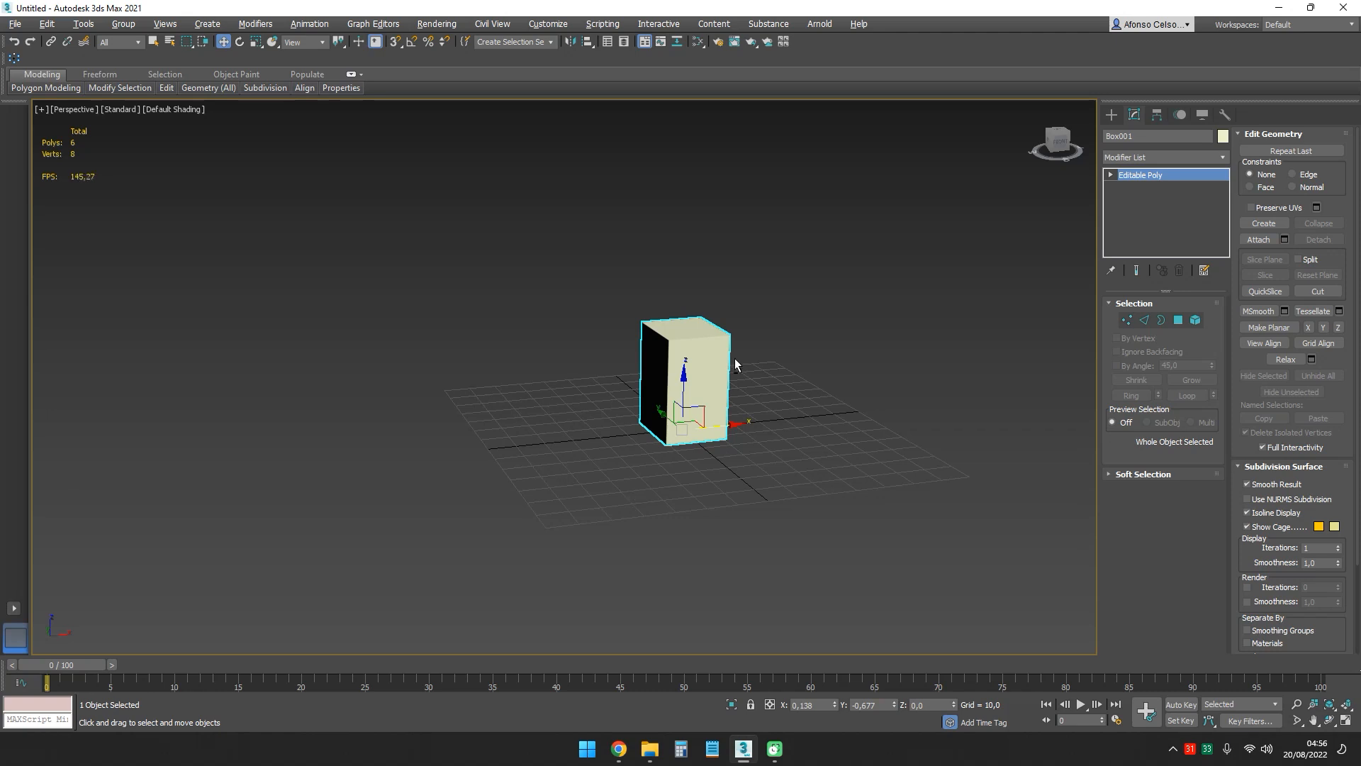
{"action": "mouse_move", "coordinate": [735, 364]}
{"action": "middle_mouse_down", "text": "alt"}
{"action": "mouse_move", "coordinate": [748, 386]}
{"action": "mouse_move", "coordinate": [733, 370]}
{"action": "middle_mouse_up", "text": "alt"}
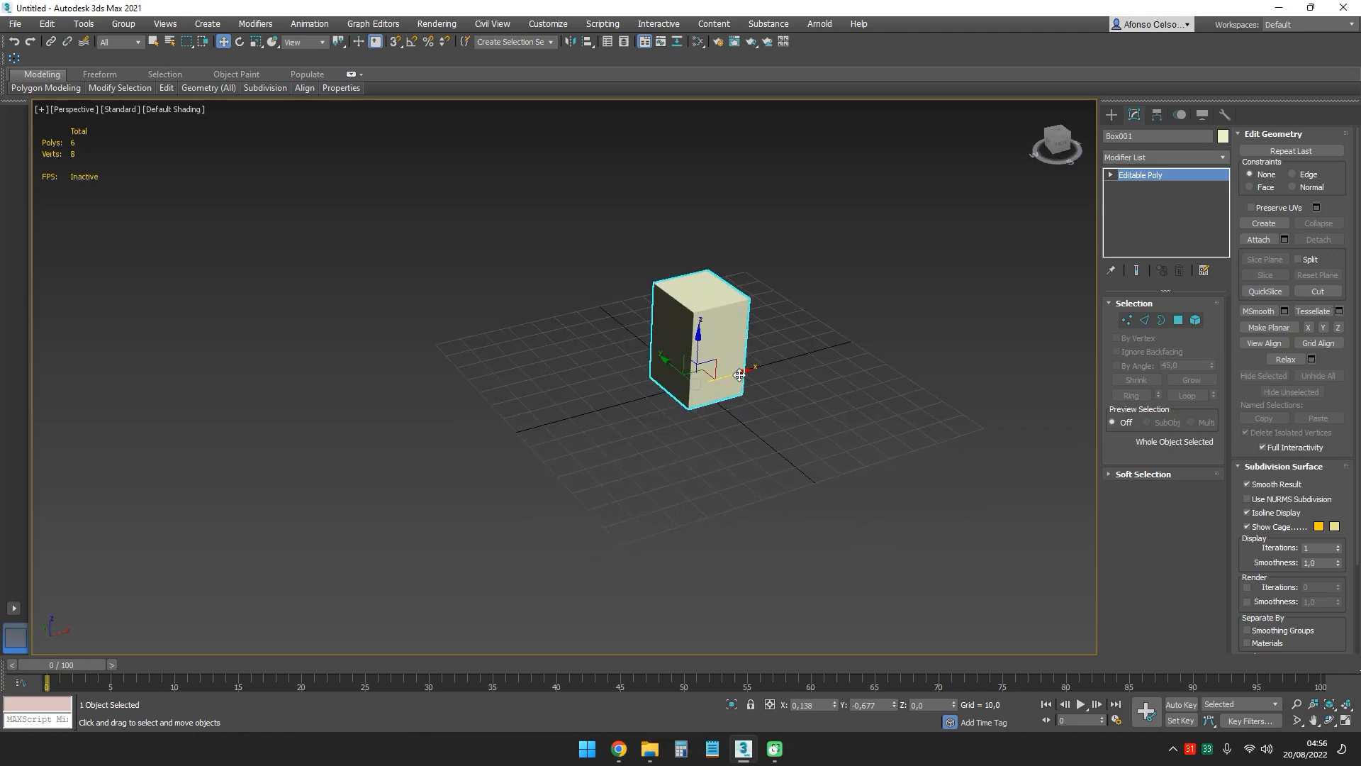
{"action": "mouse_move", "coordinate": [739, 374]}
{"action": "left_mouse_down", "text": "shift"}
{"action": "mouse_move", "coordinate": [611, 414]}
{"action": "mouse_move", "coordinate": [872, 353]}
{"action": "mouse_move", "coordinate": [861, 356]}
{"action": "left_mouse_up", "text": "shift"}
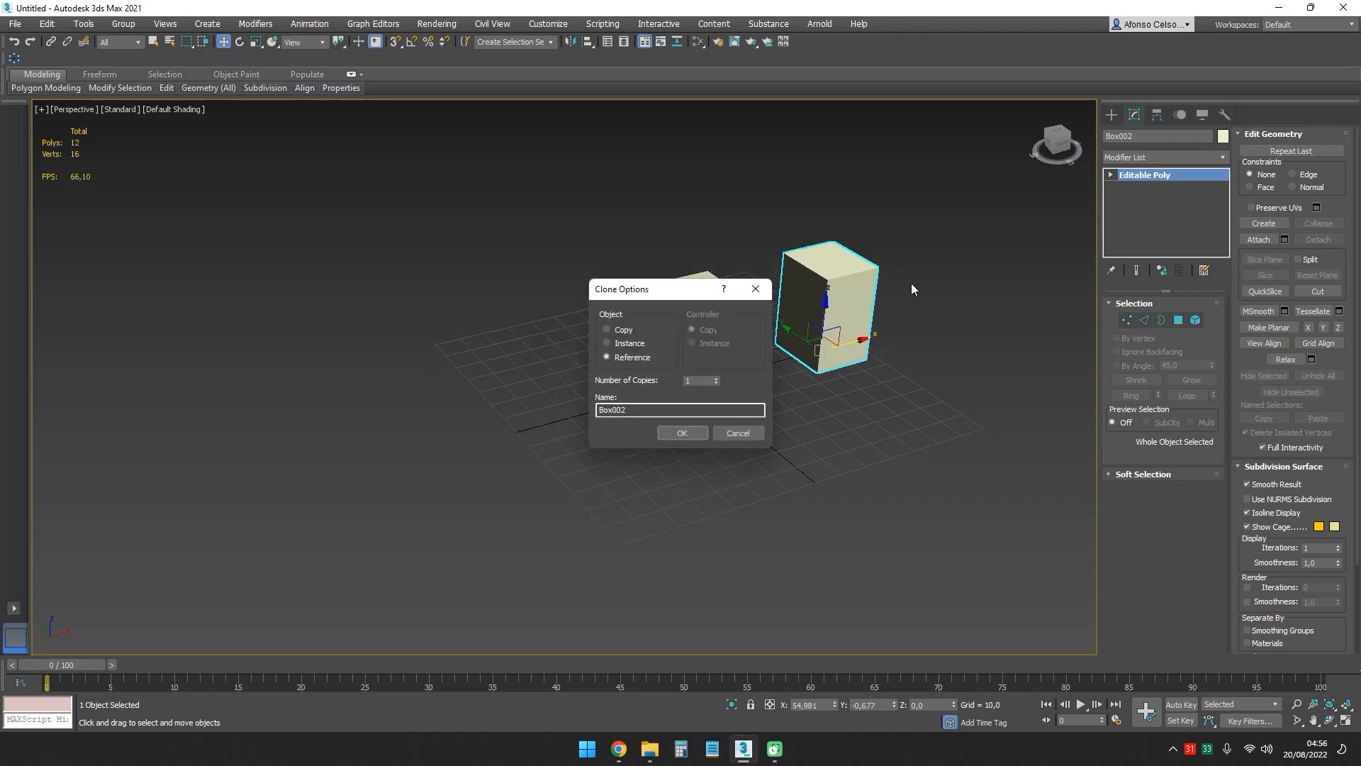
{"action": "left_click", "coordinate": [675, 429]}
- Clone the original box as one Reference about 50 units away in the negative X direction
{"action": "left_click", "coordinate": [724, 362]}
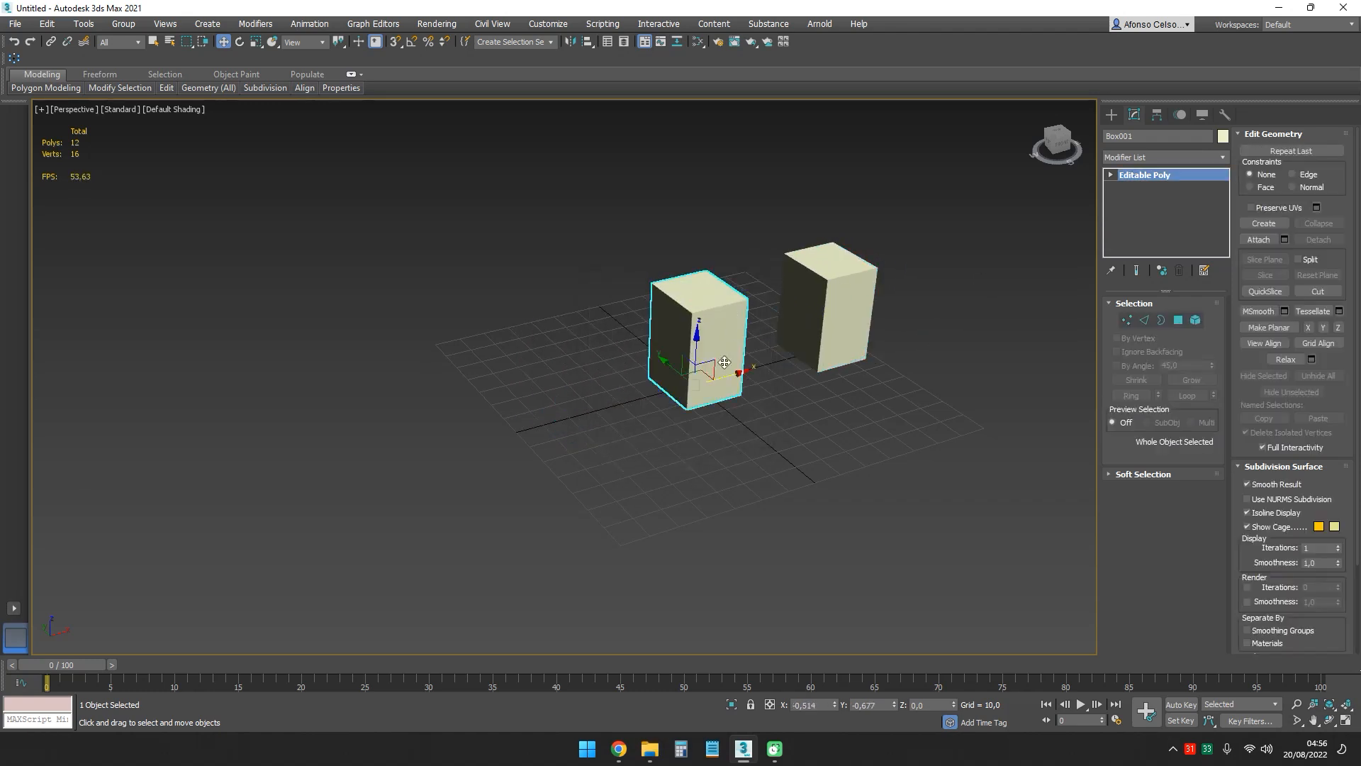
{"action": "left_click_drag", "start_coordinate": [723, 380], "coordinate": [594, 401], "text": "shift"}
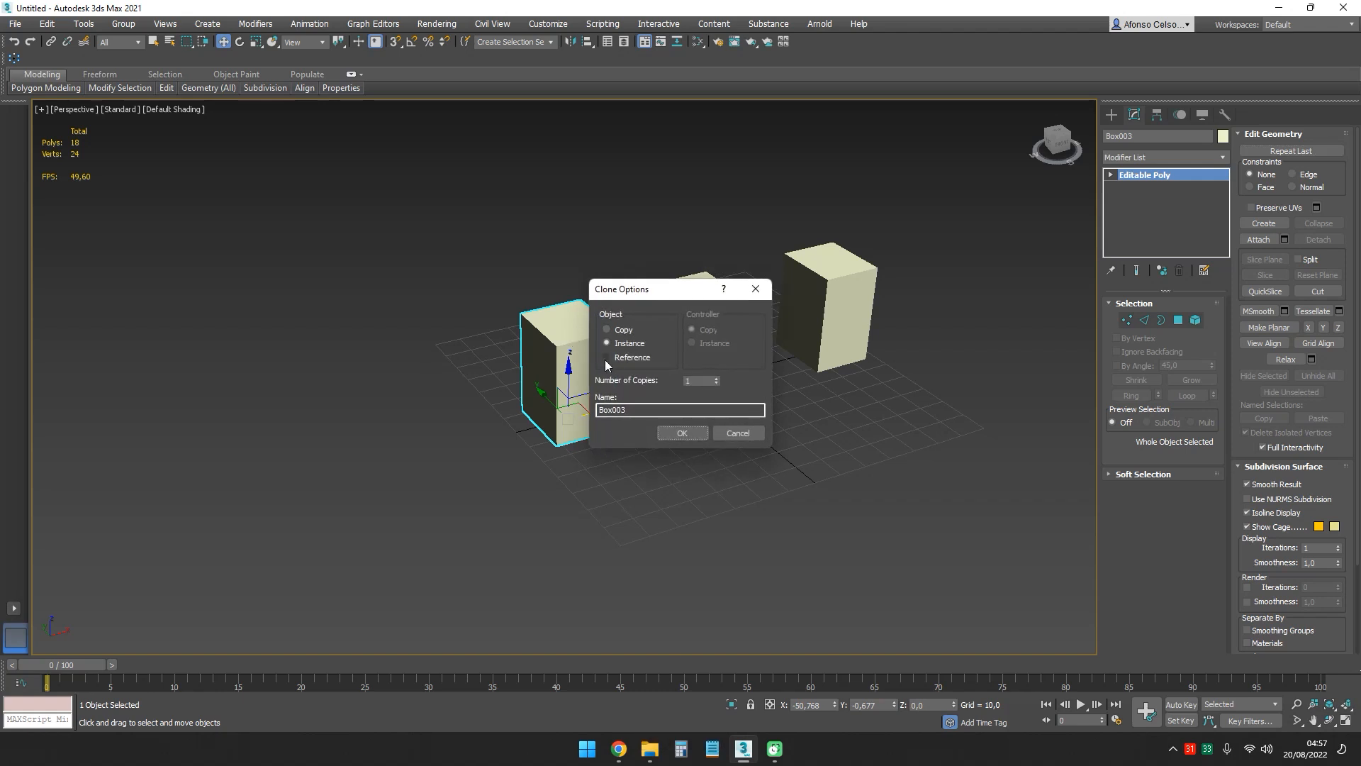
{"action": "left_click", "coordinate": [682, 432]}
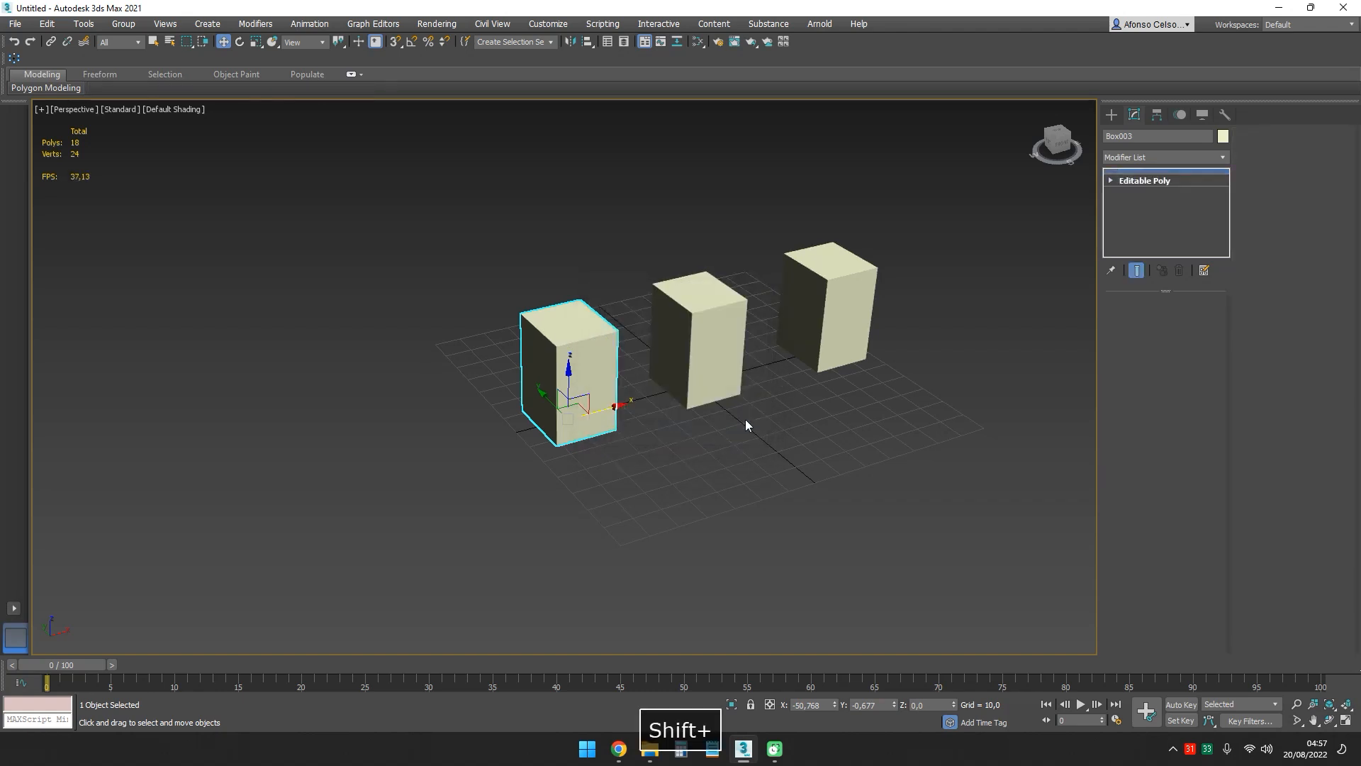
- Try moving the original middle box's near upper corner vertex to about X 19, Y -17, Z 34, undo it and leave vertex editing
{"action": "middle_click_drag", "start_coordinate": [745, 419], "coordinate": [707, 364], "text": "alt"}
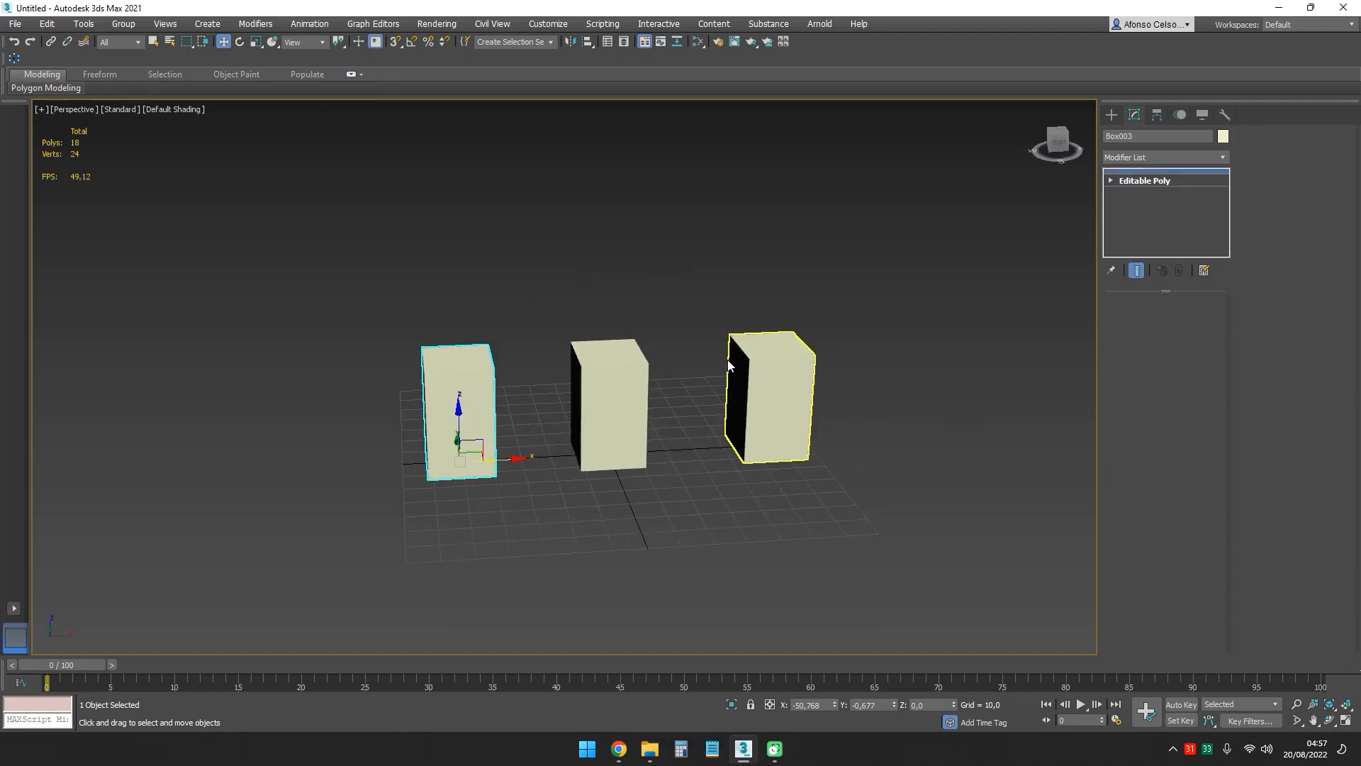
{"action": "left_click", "coordinate": [637, 365]}
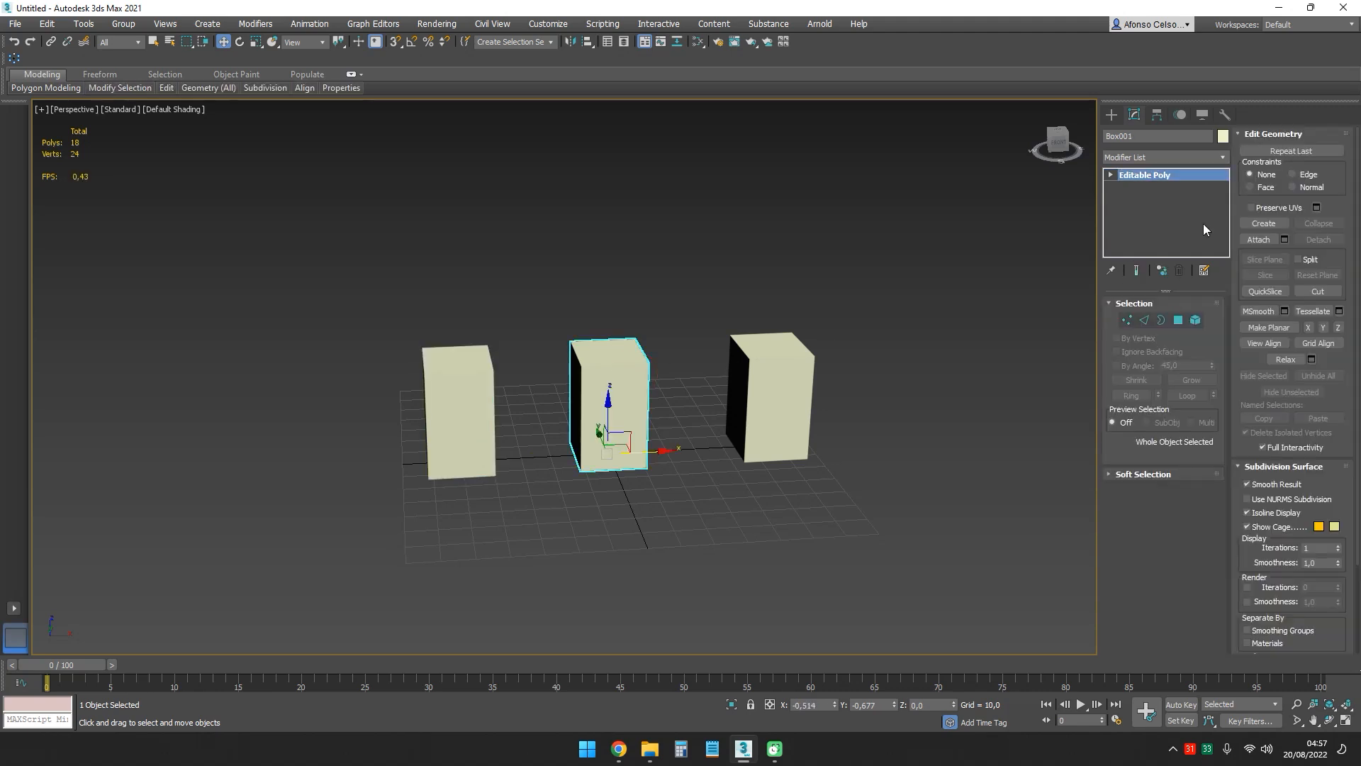
{"action": "left_click", "coordinate": [1126, 320]}
{"action": "middle_click_drag", "start_coordinate": [668, 365], "coordinate": [666, 352], "text": "alt"}
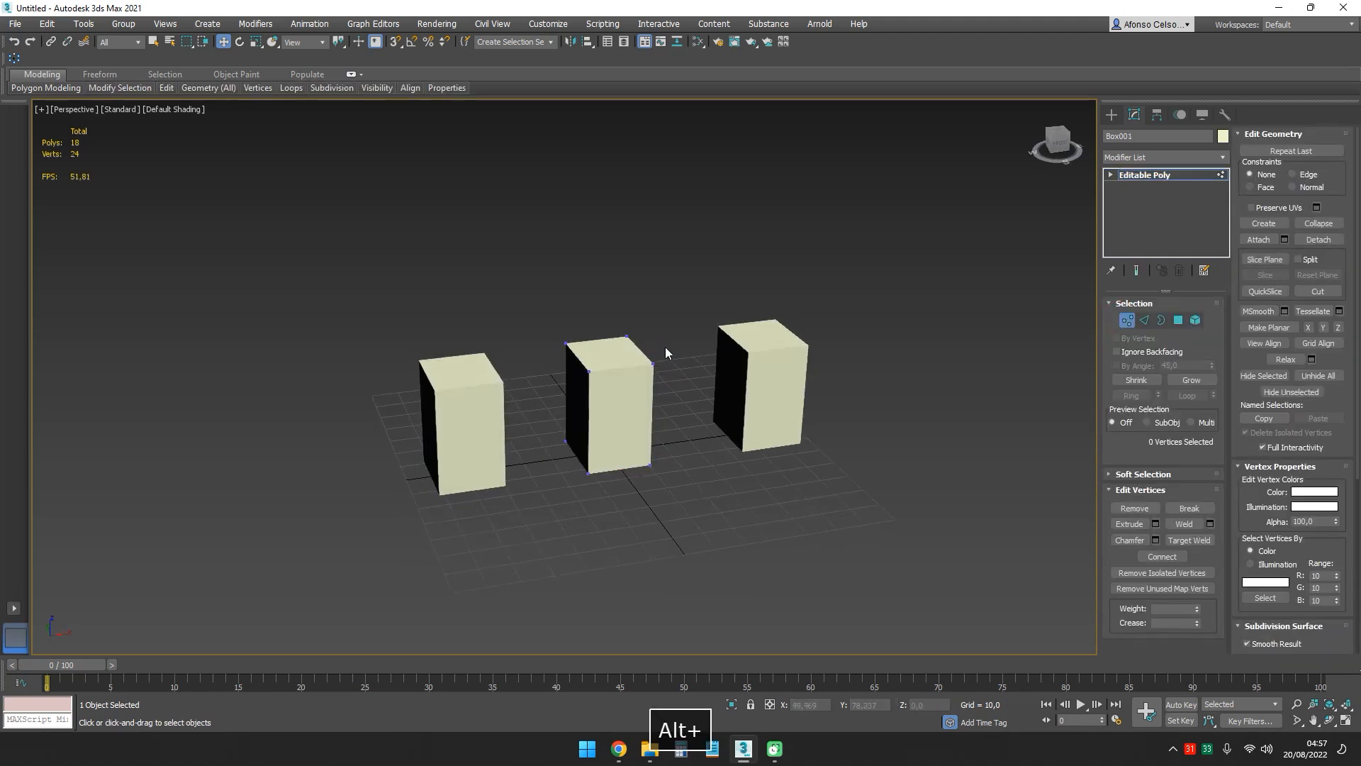
{"action": "left_click", "coordinate": [653, 365]}
{"action": "left_click_drag", "start_coordinate": [653, 365], "coordinate": [700, 381]}
{"action": "middle_click_drag", "start_coordinate": [701, 381], "coordinate": [766, 389], "text": "alt"}
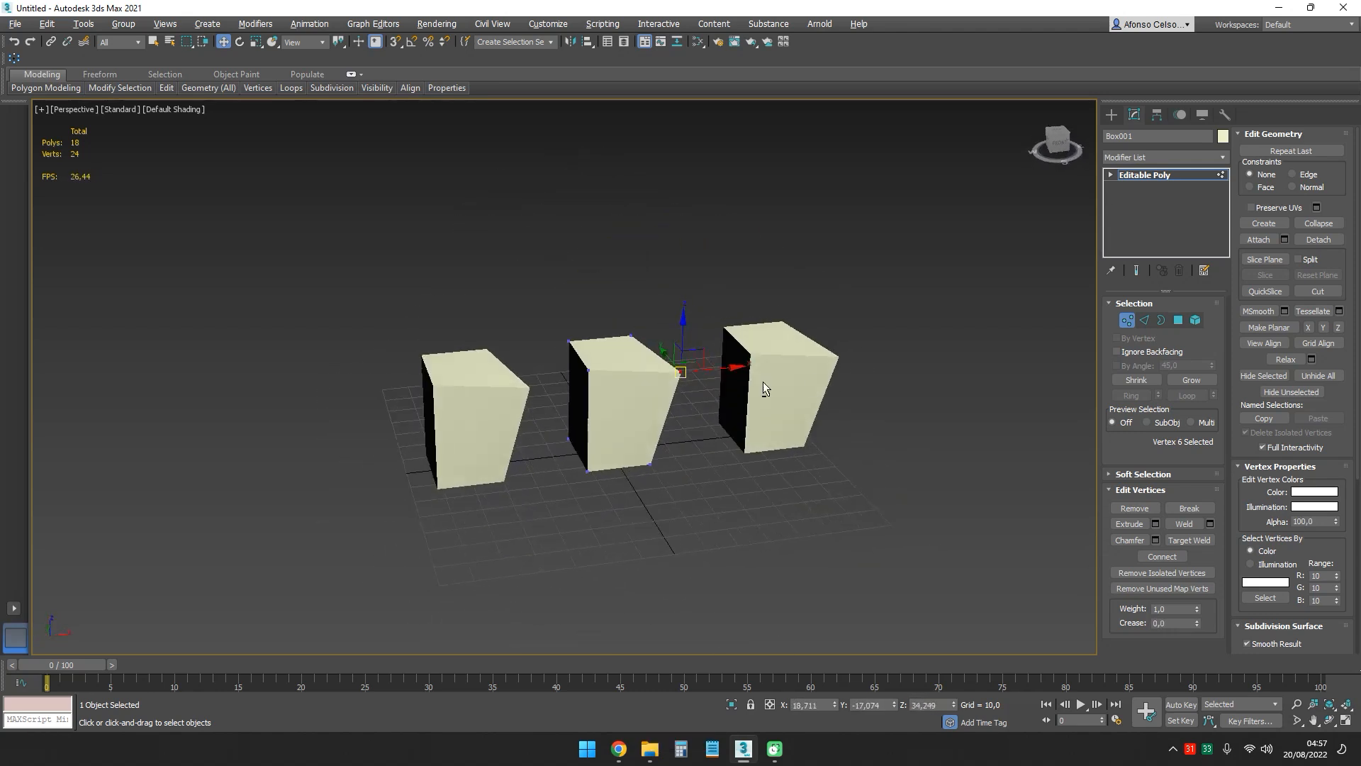
{"action": "key", "text": "ctrl+z"}
{"action": "left_click", "coordinate": [1127, 320]}
- Try moving the upper corner vertex of instanced box Box002 to about X 76, Y -17, Z 34, undo it and leave vertex editing
{"action": "left_click_drag", "start_coordinate": [886, 301], "coordinate": [836, 340]}
{"action": "left_click", "coordinate": [1127, 319]}
{"action": "left_click", "coordinate": [812, 349]}
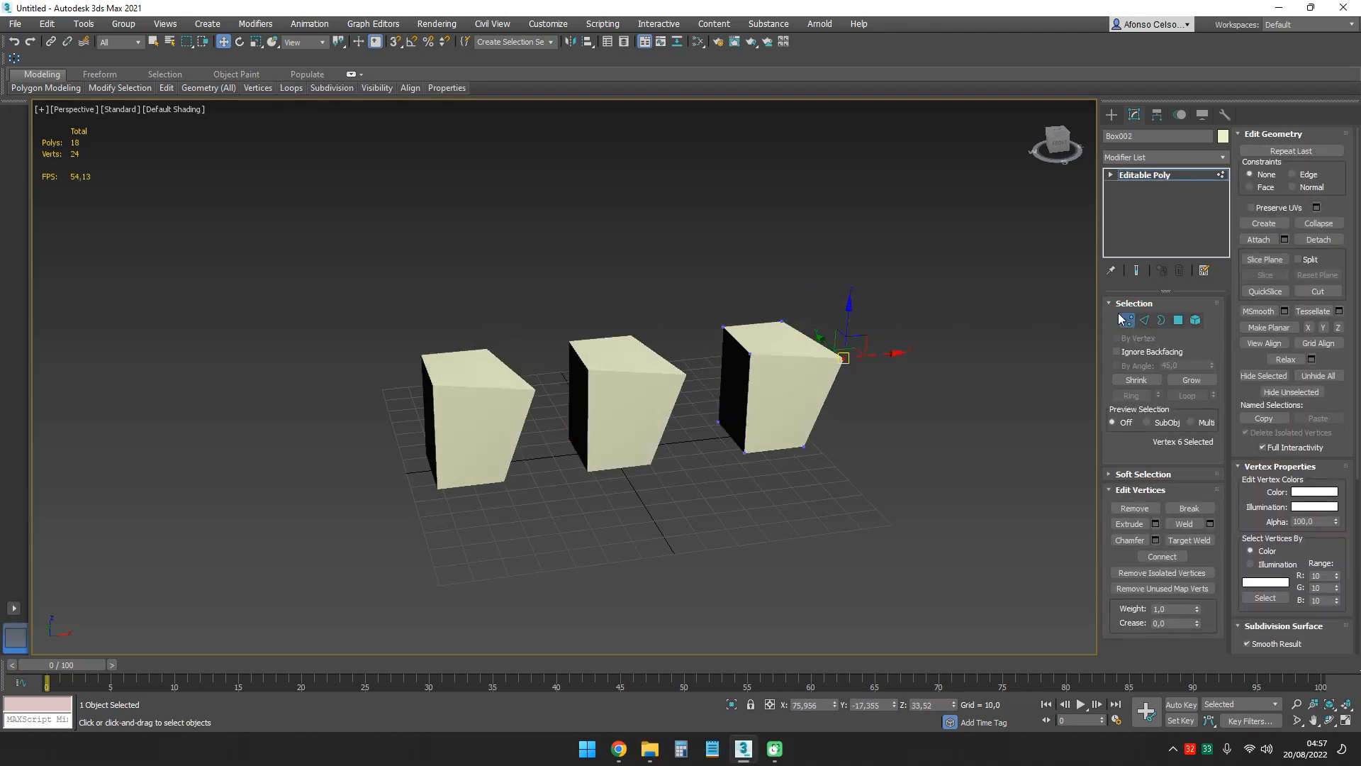
{"action": "key", "text": "ctrl+z"}
{"action": "left_click", "coordinate": [1127, 320]}
- Add an Edit Poly modifier to the reference box Box003
{"action": "middle_click_drag", "start_coordinate": [691, 319], "coordinate": [716, 329]}
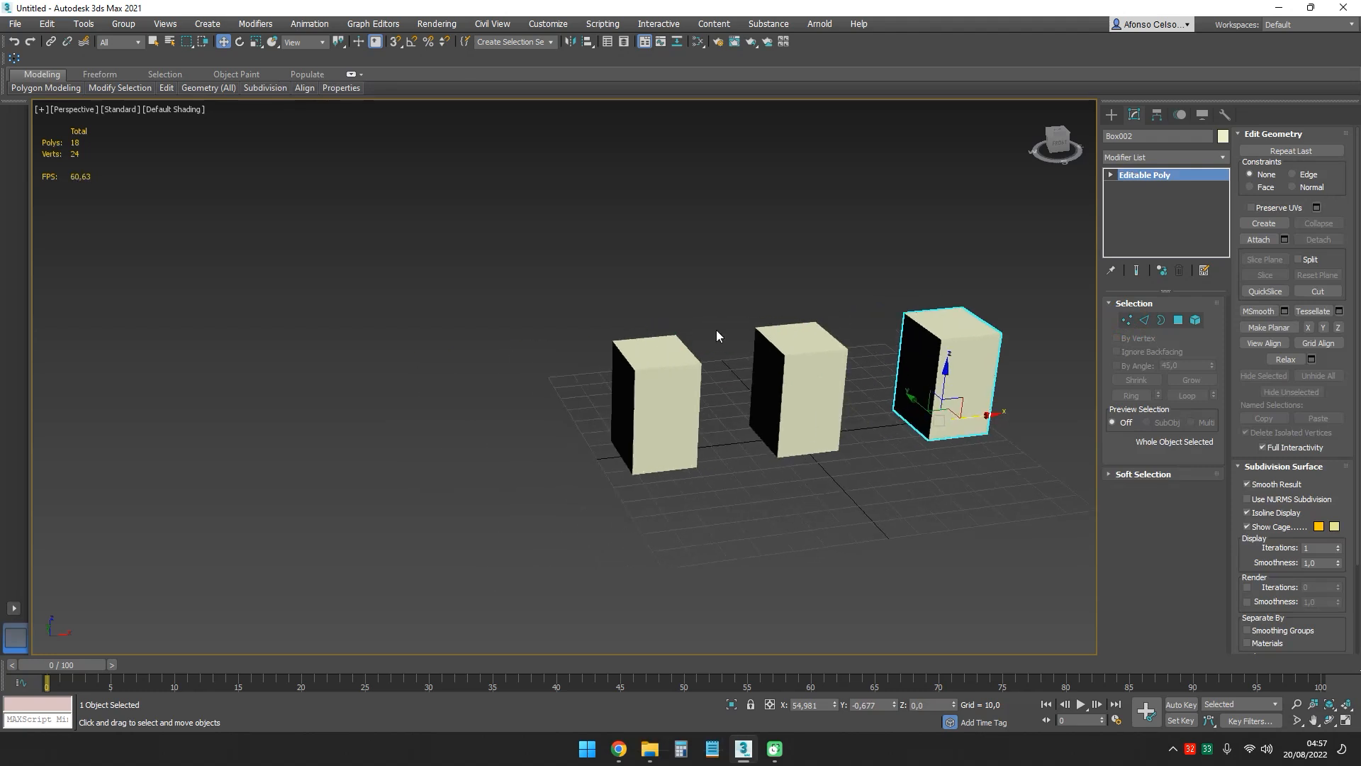
{"action": "left_click", "coordinate": [693, 340]}
{"action": "middle_click_drag", "start_coordinate": [694, 383], "coordinate": [667, 397], "text": "alt"}
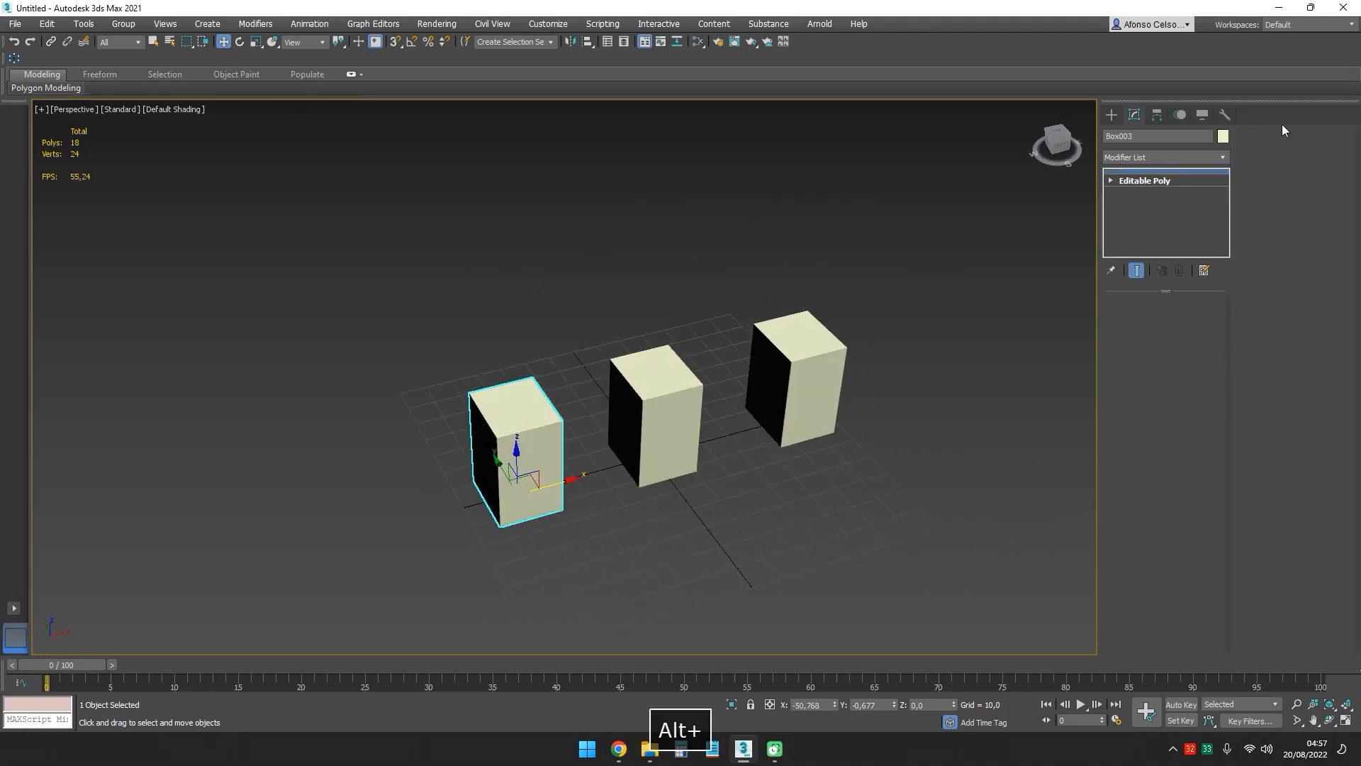
{"action": "left_click", "coordinate": [1225, 157]}
{"action": "left_click_drag", "start_coordinate": [1223, 203], "coordinate": [1223, 329]}
{"action": "left_click", "coordinate": [1151, 315]}
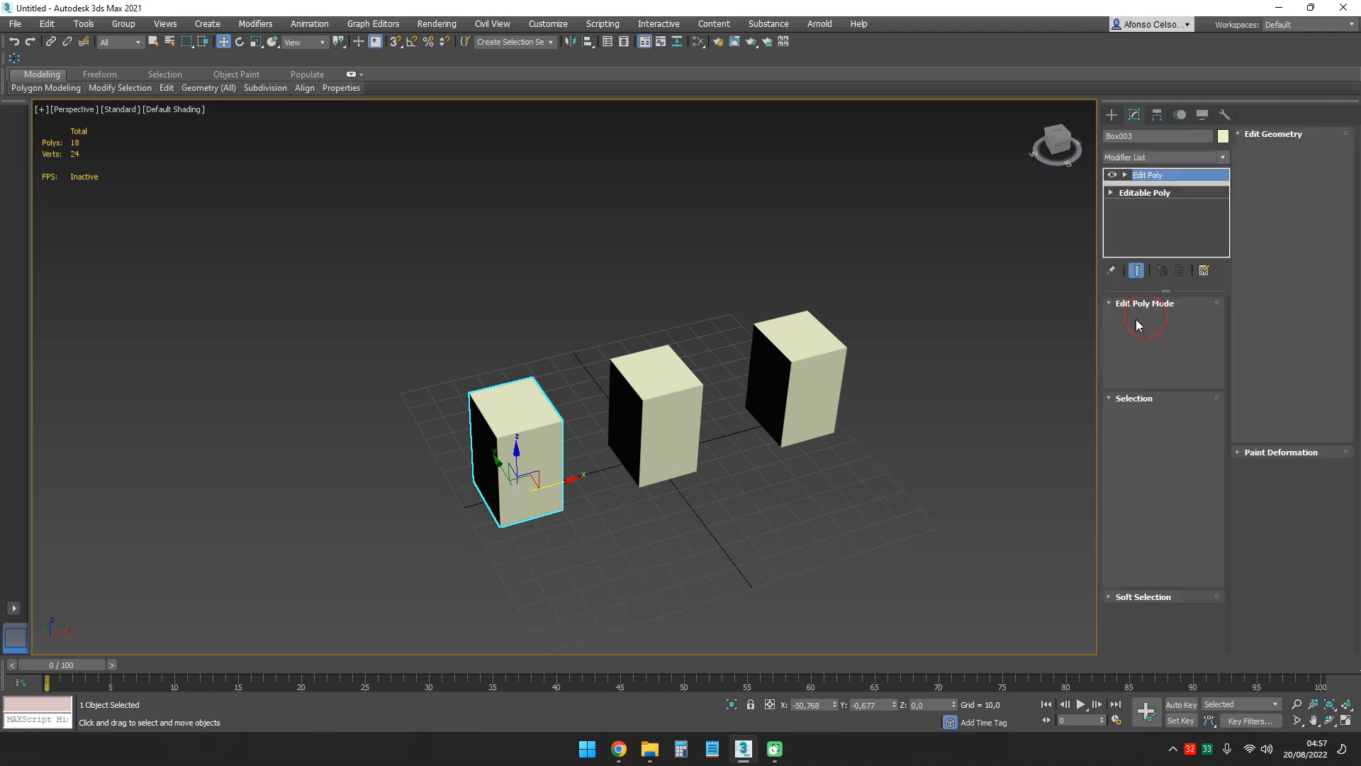
- Extrude the reference box's two adjacent side polygons facing negative X and negative Y outward within its Edit Poly modifier, and leave polygon editing
{"action": "middle_click_drag", "start_coordinate": [516, 457], "coordinate": [567, 415]}
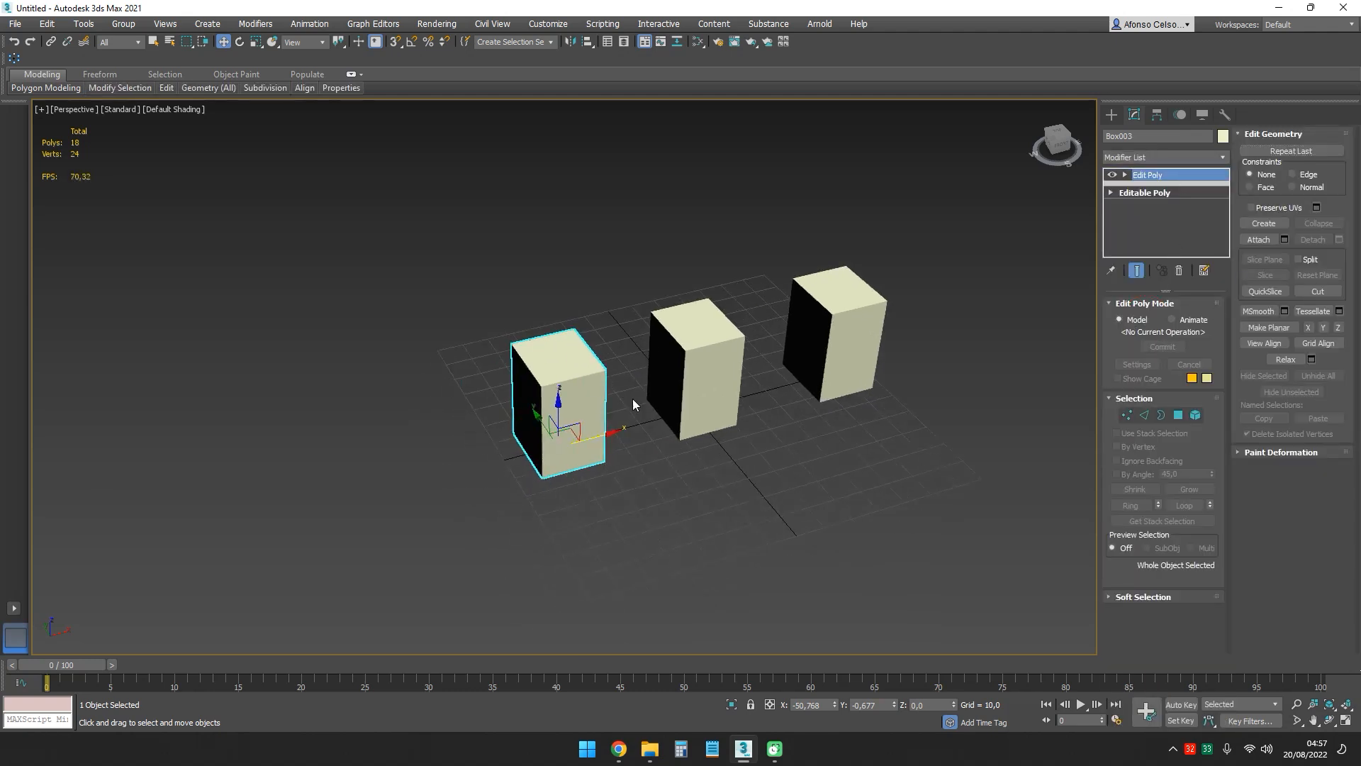
{"action": "left_click", "coordinate": [1127, 414]}
{"action": "left_click", "coordinate": [511, 344]}
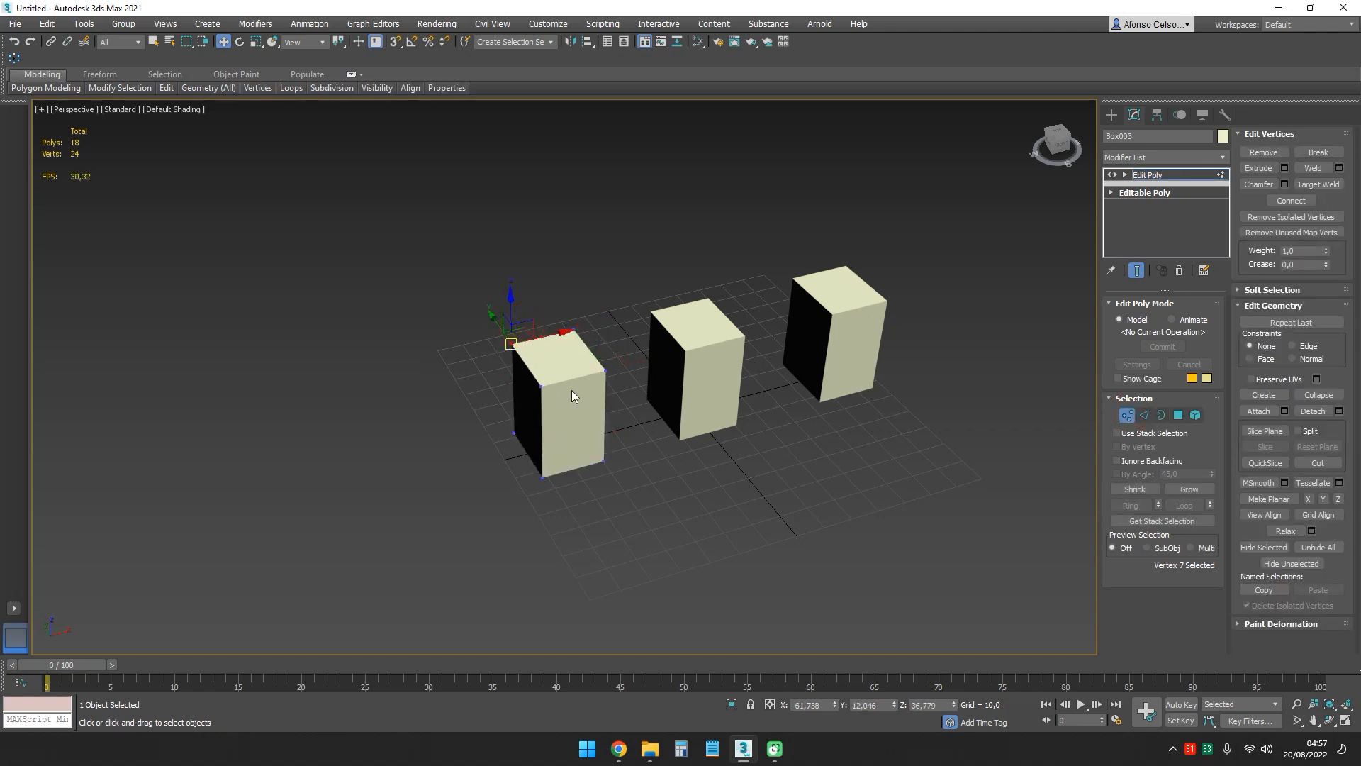
{"action": "left_click", "coordinate": [1175, 416]}
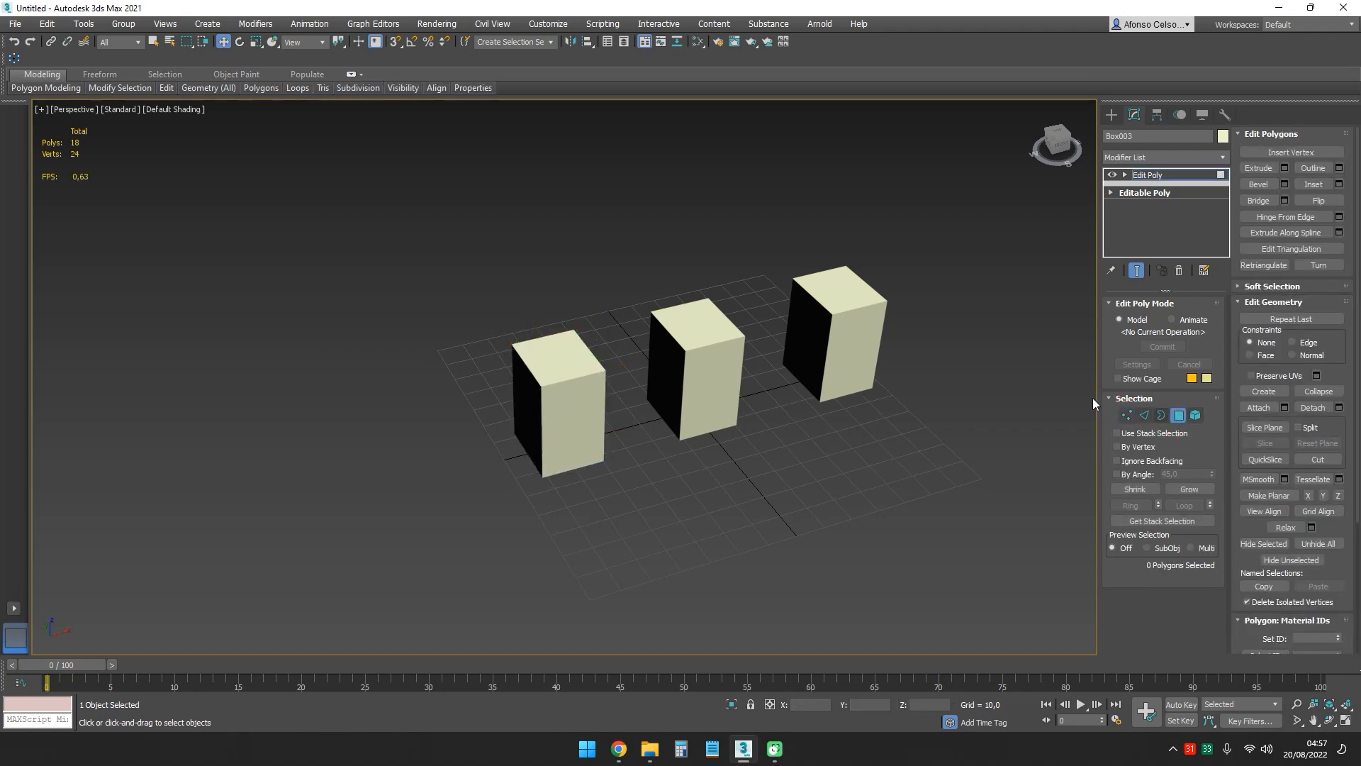
{"action": "left_click", "coordinate": [553, 417]}
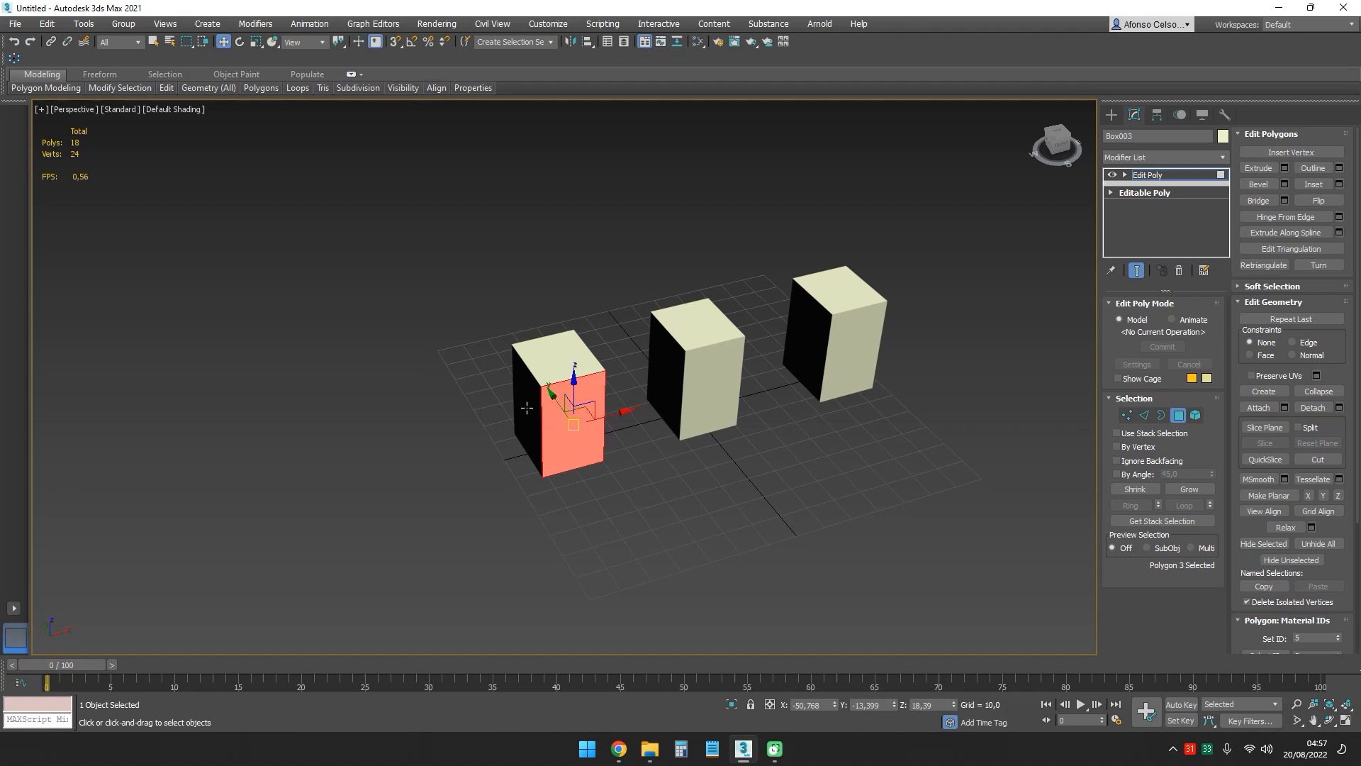
{"action": "middle_click_drag", "start_coordinate": [527, 407], "coordinate": [751, 394], "text": "alt"}
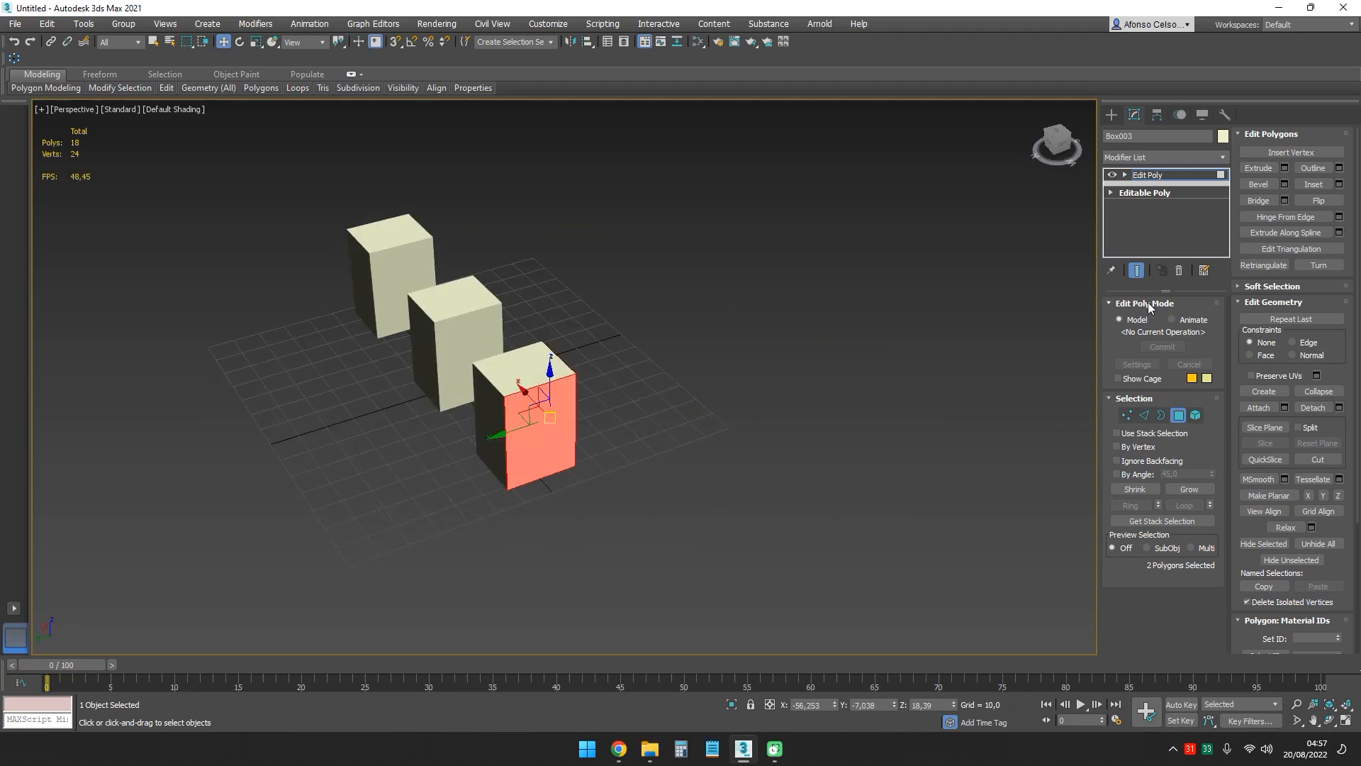
{"action": "left_click", "coordinate": [1278, 168]}
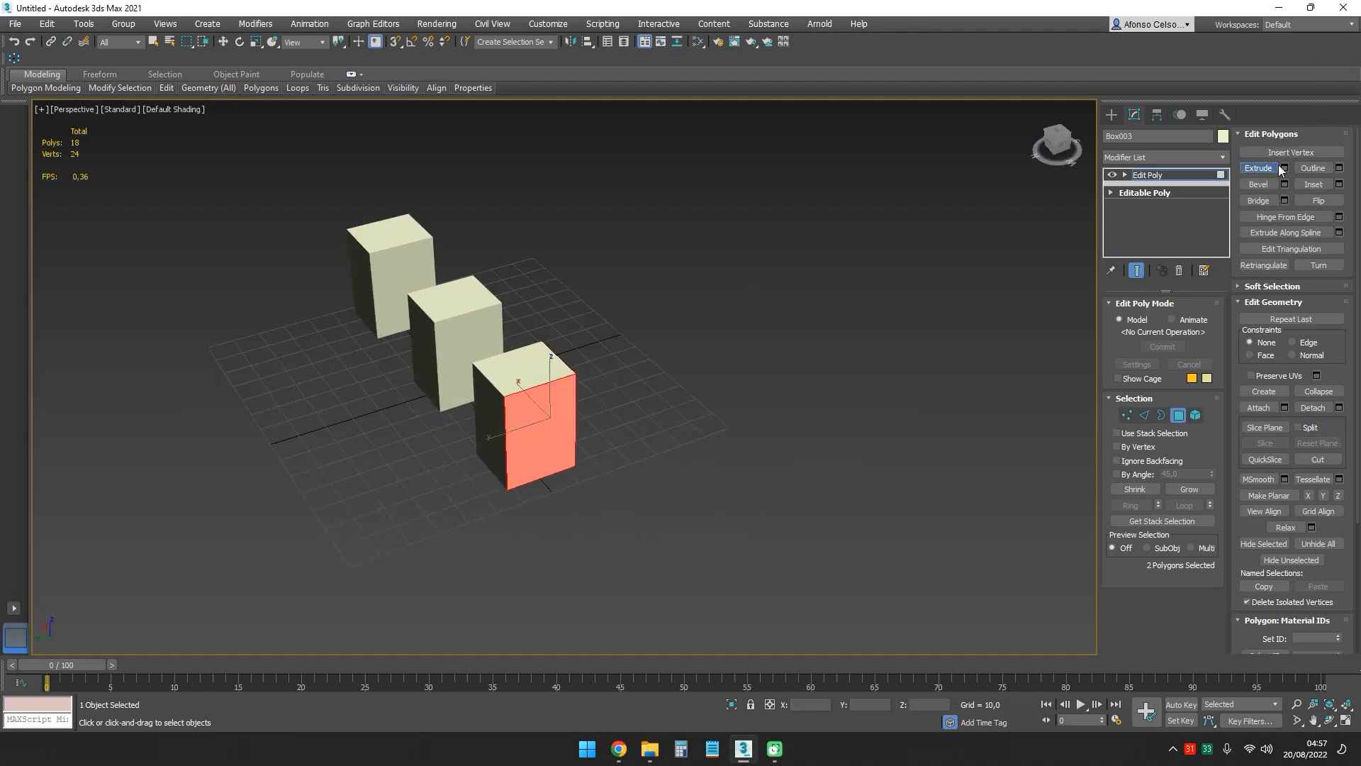
{"action": "left_click", "coordinate": [1286, 168]}
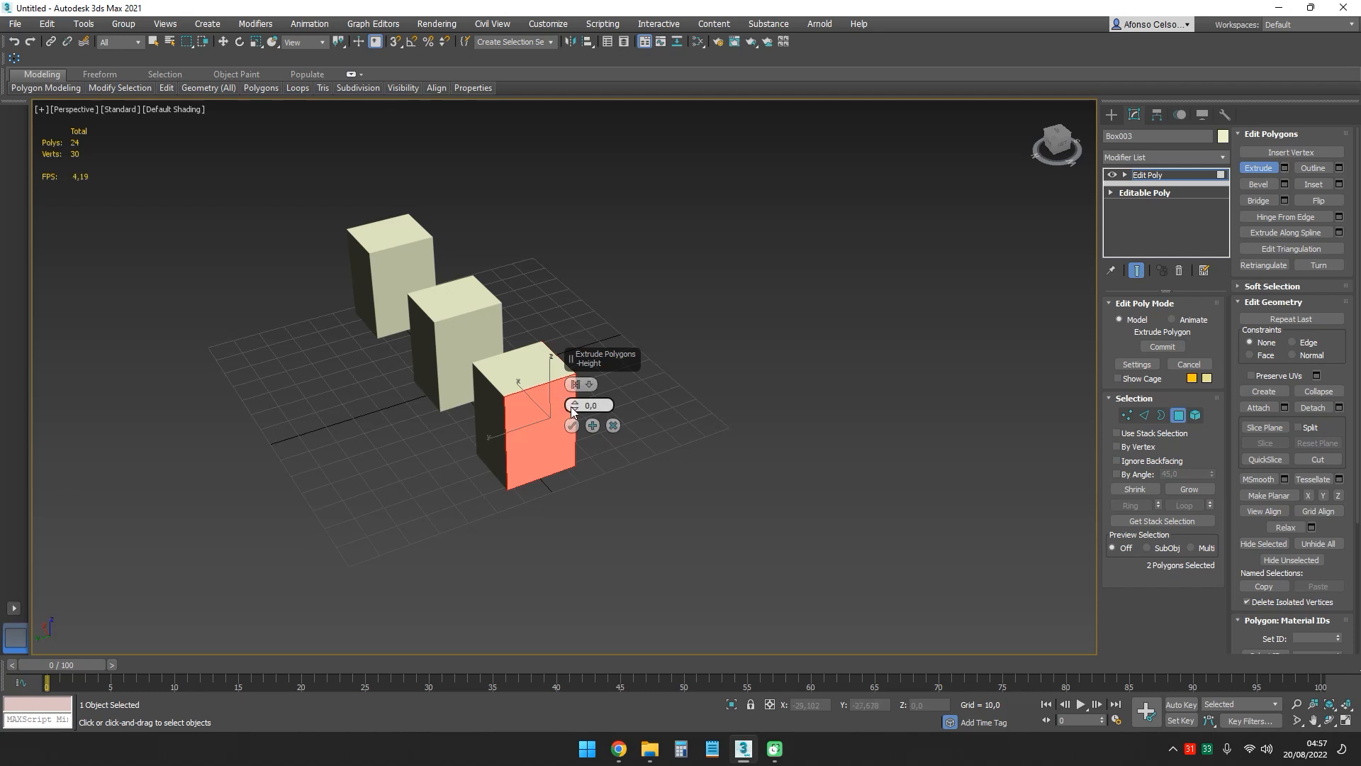
{"action": "left_click_drag", "start_coordinate": [575, 405], "coordinate": [607, 131]}
{"action": "left_click", "coordinate": [572, 425]}
{"action": "middle_click_drag", "start_coordinate": [804, 377], "coordinate": [615, 384], "text": "alt"}
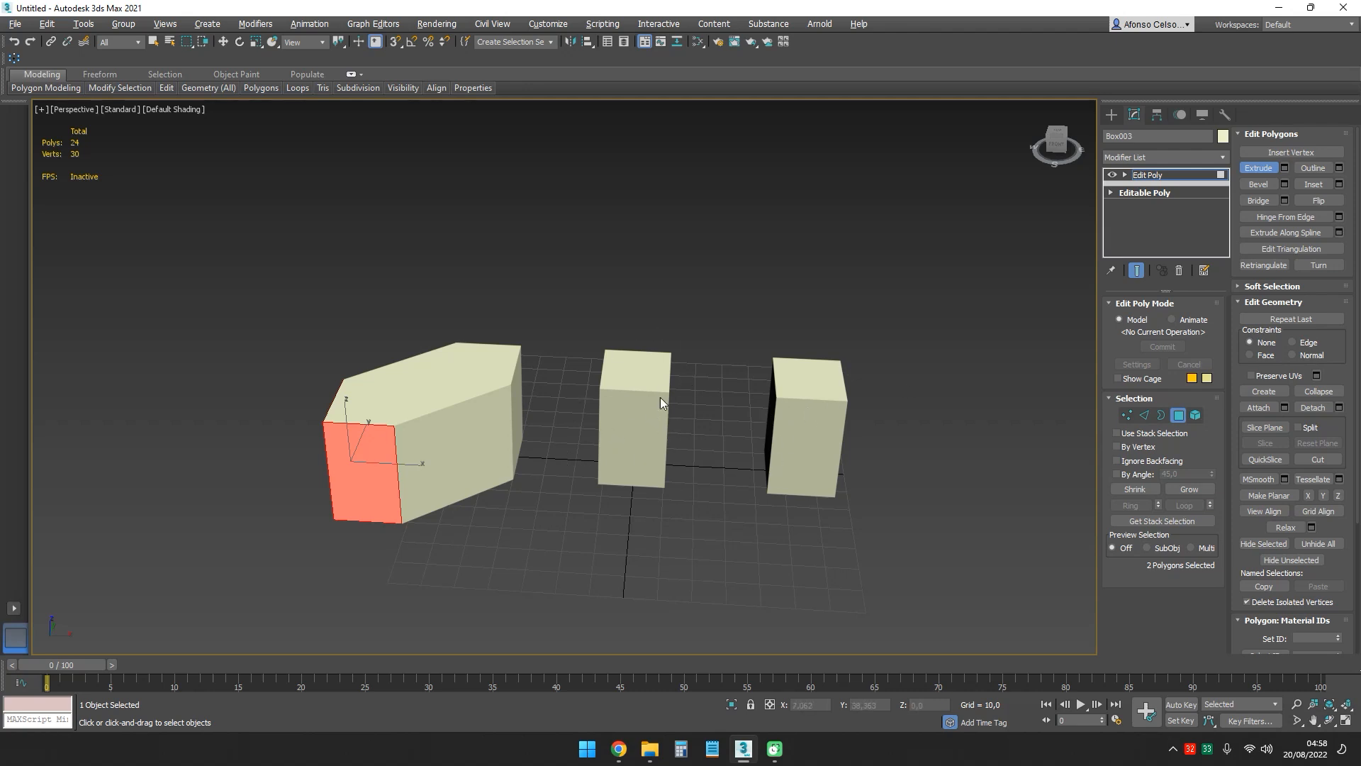
{"action": "left_click", "coordinate": [1178, 414]}
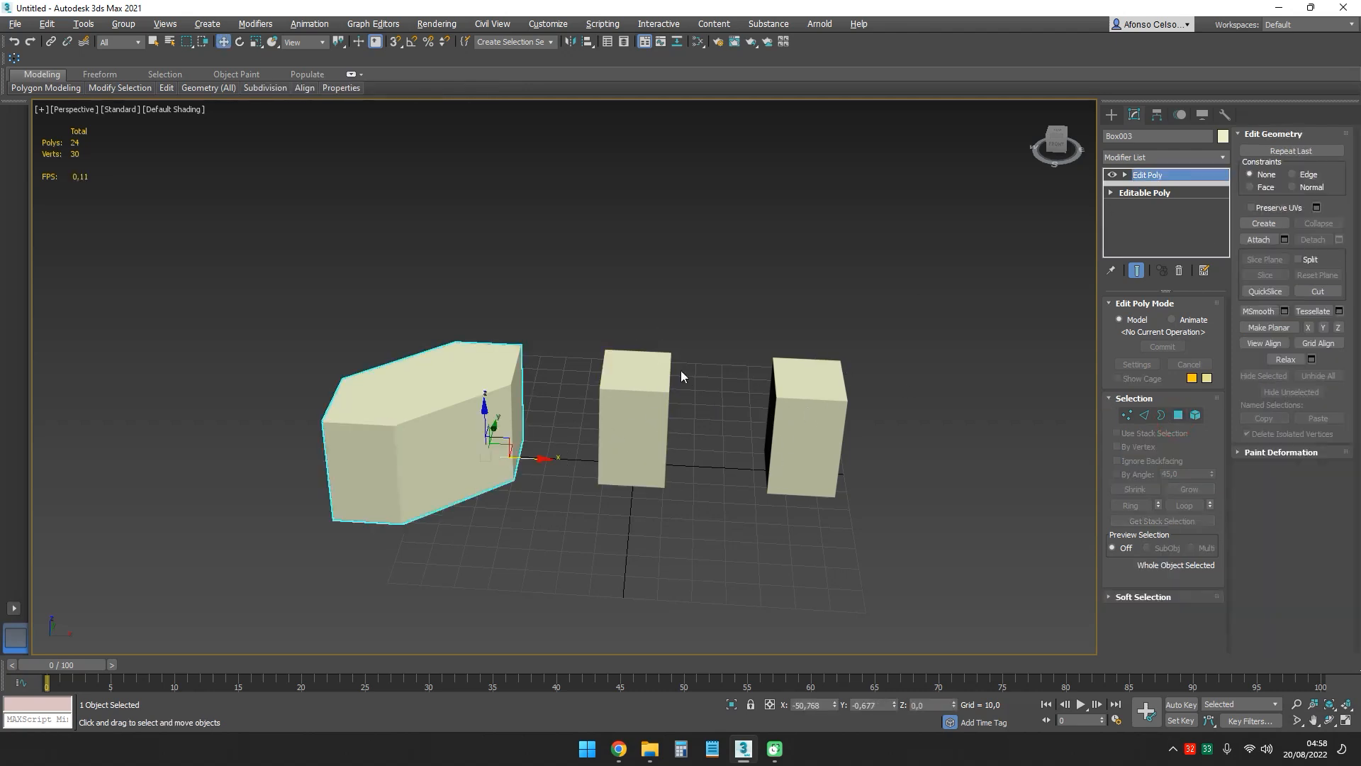
- Select the middle box Box001 and move its near upper corner vertex to about X 10, Y -32, Z 17
{"action": "key", "text": "w"}
{"action": "mouse_move", "coordinate": [678, 351]}
{"action": "middle_mouse_down", "text": "alt"}
{"action": "mouse_move", "coordinate": [642, 374]}
{"action": "mouse_move", "coordinate": [668, 351]}
{"action": "middle_mouse_up", "text": "alt"}
{"action": "left_click", "coordinate": [649, 383]}
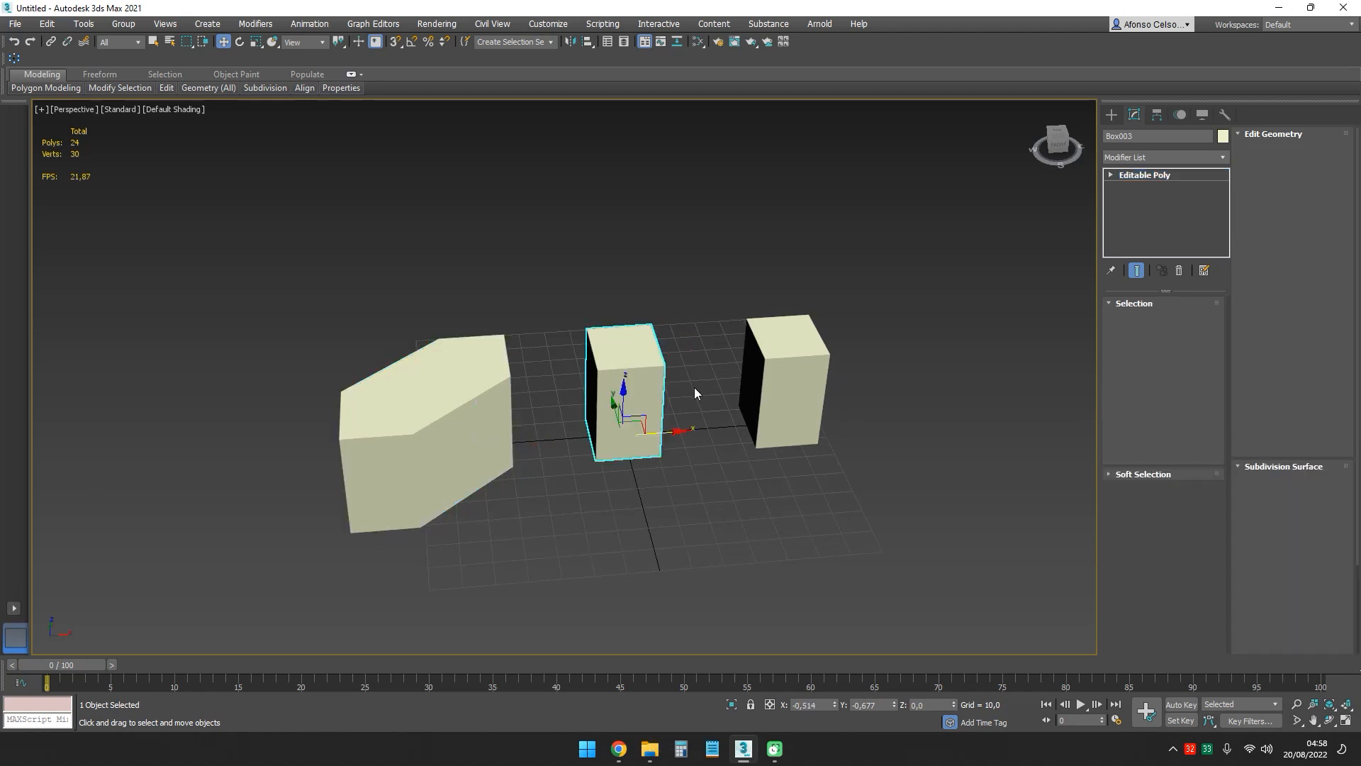
{"action": "left_click", "coordinate": [1129, 321]}
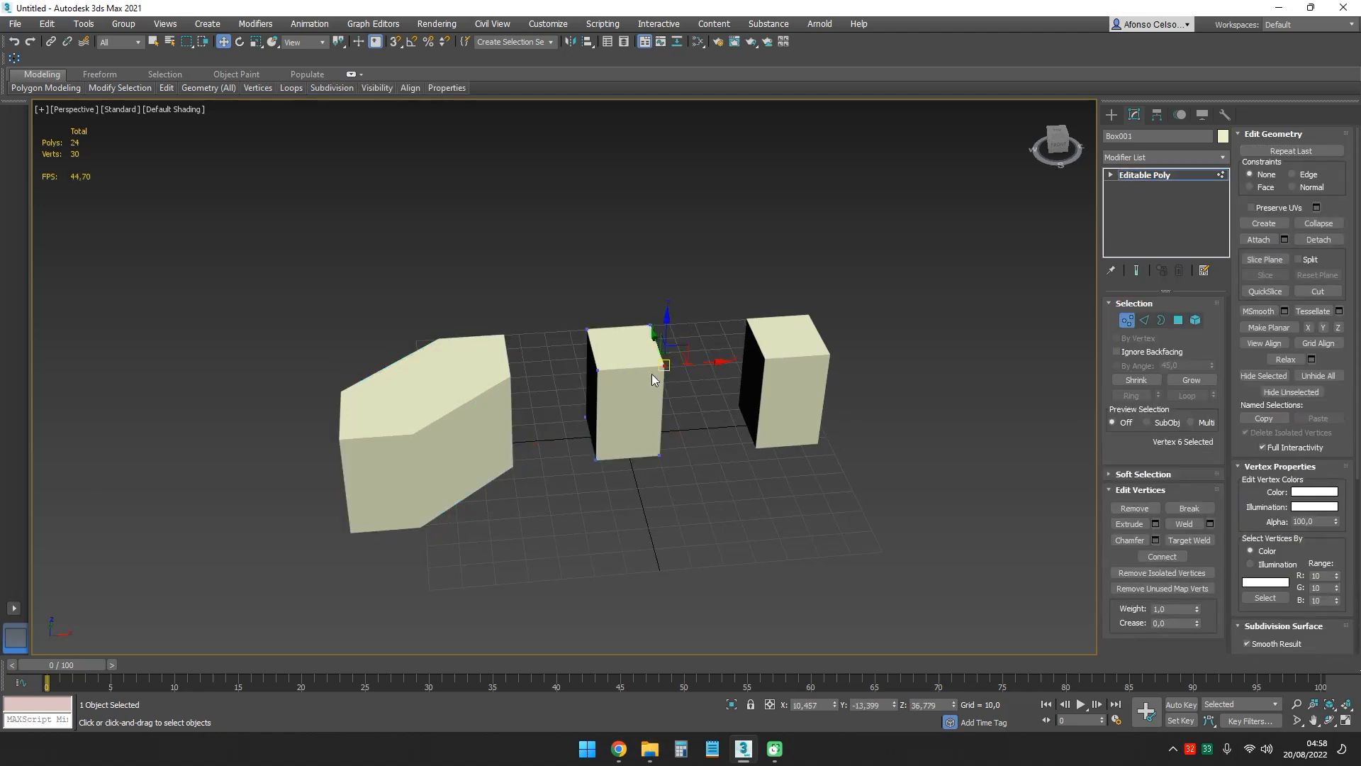
{"action": "mouse_move", "coordinate": [652, 373]}
{"action": "middle_mouse_down", "text": "alt"}
{"action": "mouse_move", "coordinate": [679, 389]}
{"action": "mouse_move", "coordinate": [661, 377]}
{"action": "middle_mouse_up", "text": "alt"}
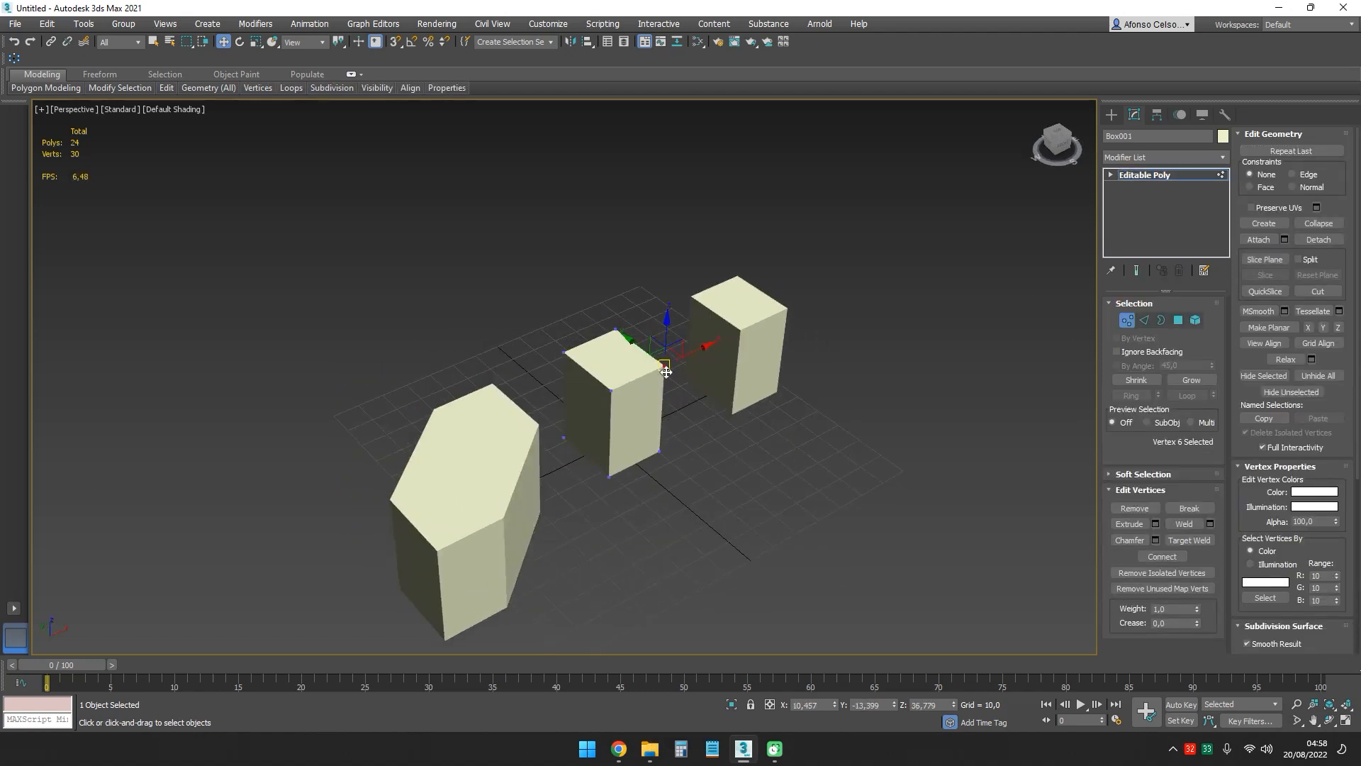
{"action": "left_click_drag", "start_coordinate": [665, 368], "coordinate": [693, 440]}
{"action": "mouse_move", "coordinate": [693, 440]}
{"action": "middle_mouse_down", "text": "alt"}
{"action": "mouse_move", "coordinate": [674, 429]}
{"action": "mouse_move", "coordinate": [689, 416]}
{"action": "middle_mouse_up", "text": "alt"}
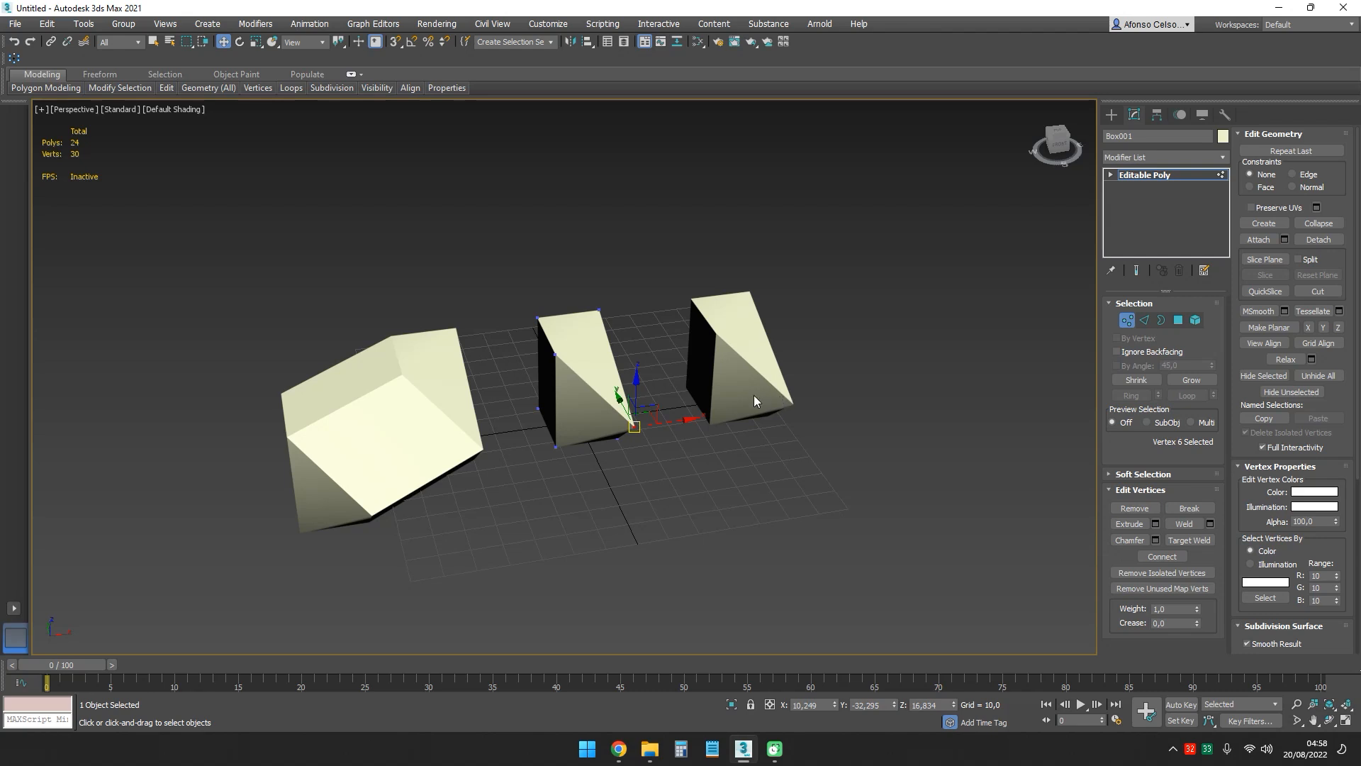
- Turn on edged faces, move the selected corner vertex of Box001 to about X 21, Y -22, Z 38, and leave vertex editing
{"action": "key", "text": "F4"}
{"action": "left_click_drag", "start_coordinate": [629, 433], "coordinate": [668, 355]}
{"action": "middle_click_drag", "start_coordinate": [679, 377], "coordinate": [499, 380], "text": "alt"}
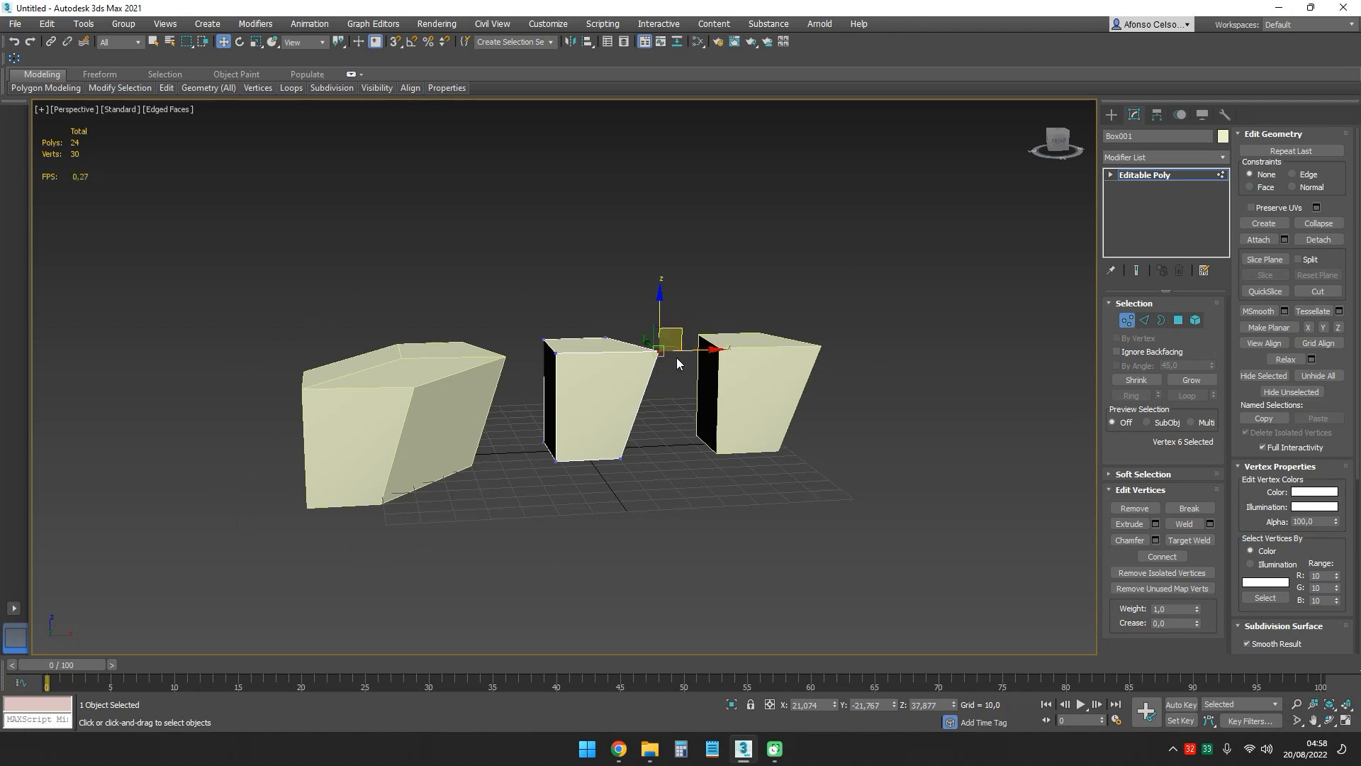
{"action": "middle_click_drag", "start_coordinate": [754, 368], "coordinate": [699, 411], "text": "alt"}
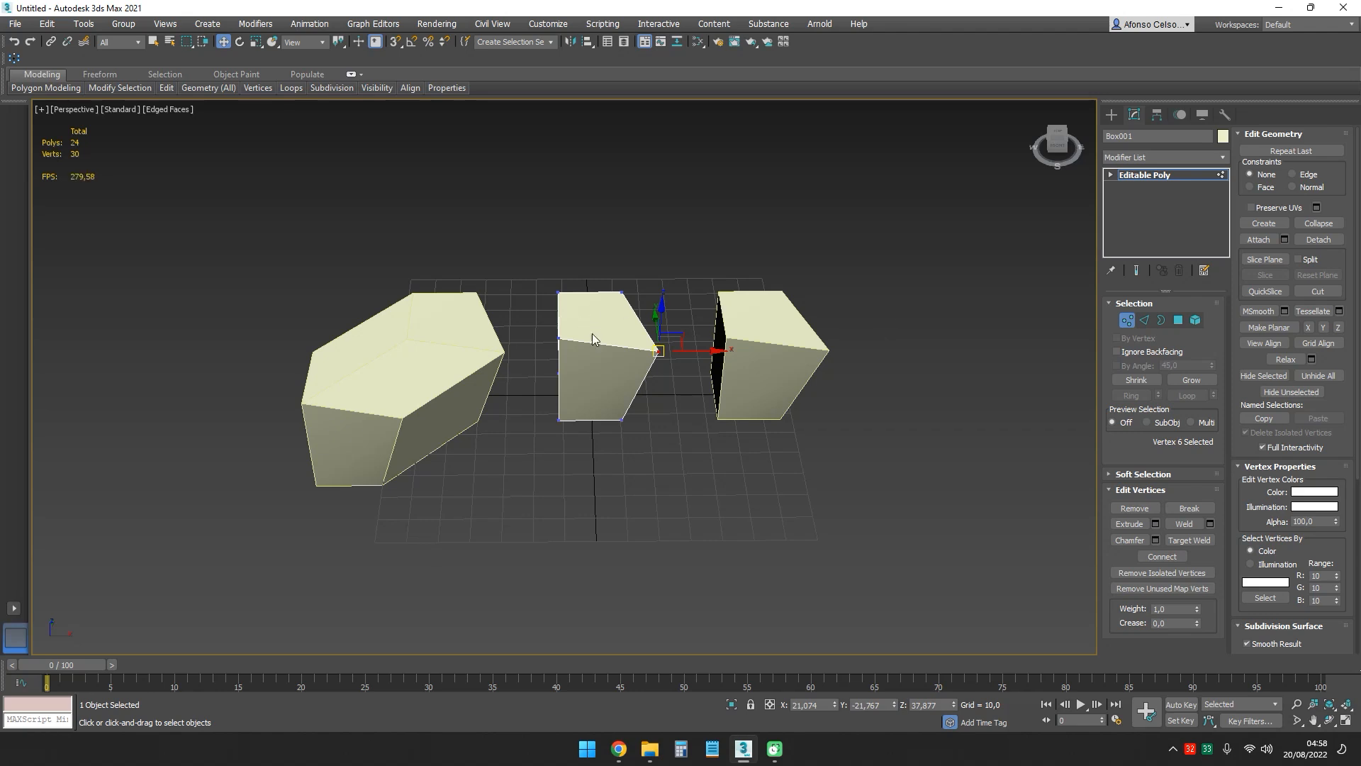
{"action": "left_click", "coordinate": [1129, 318]}
- Add an Edit Poly modifier to the original middle box Box001
{"action": "left_click", "coordinate": [856, 279]}
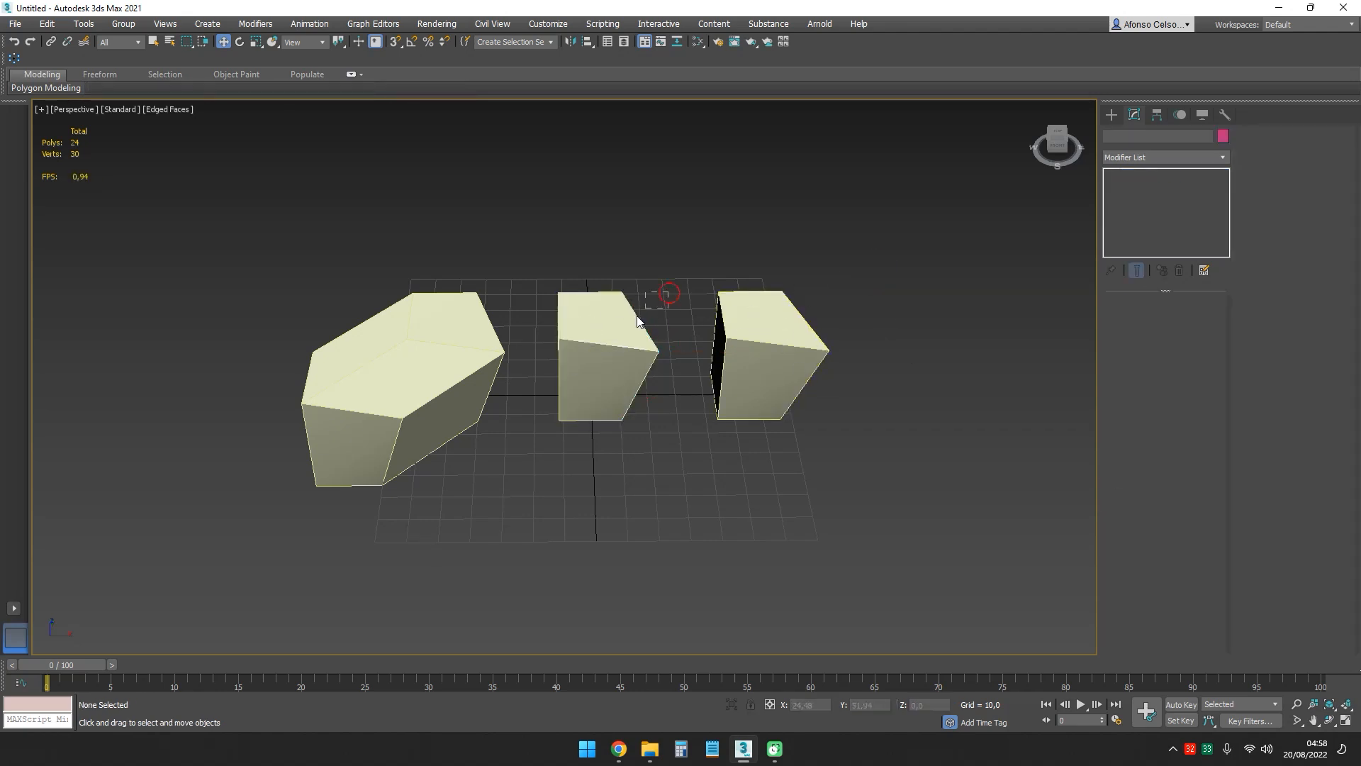
{"action": "left_click", "coordinate": [640, 322]}
{"action": "left_click", "coordinate": [1223, 156]}
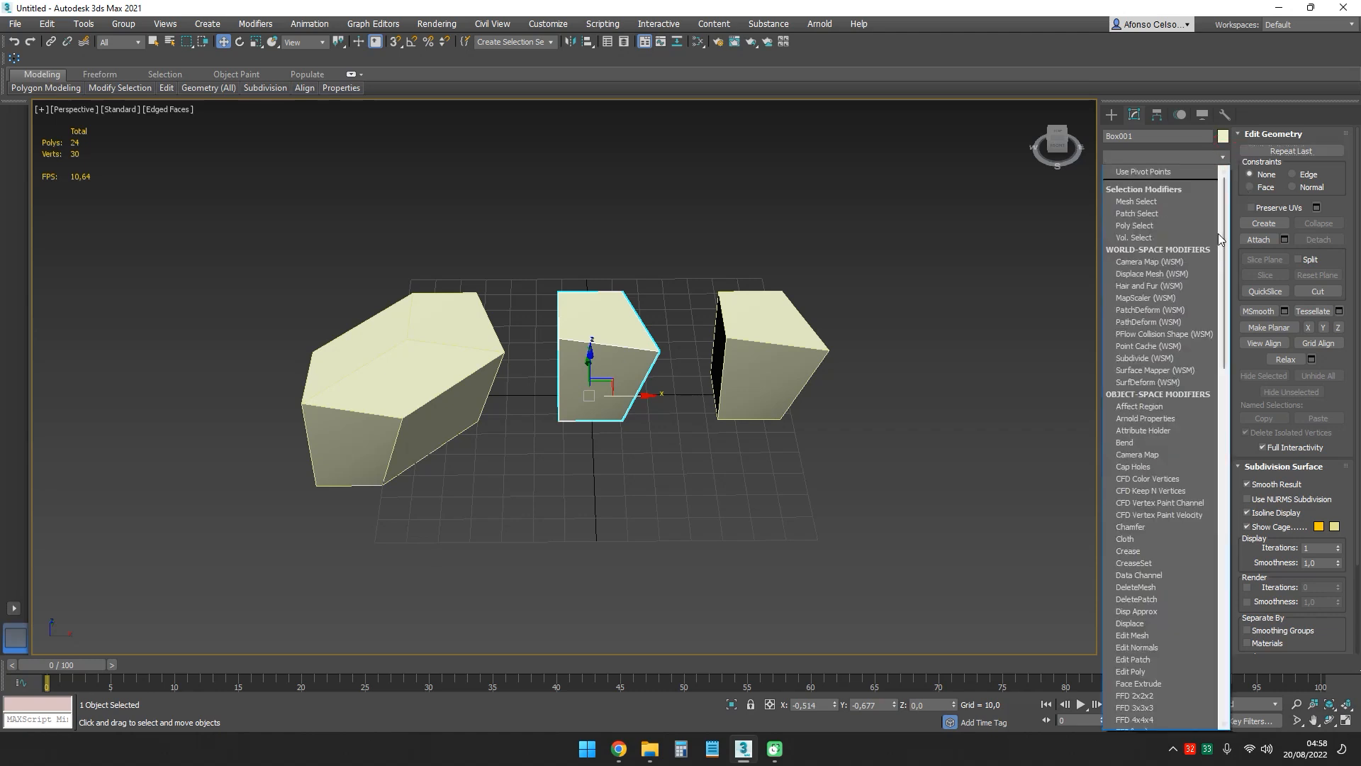
{"action": "left_click_drag", "start_coordinate": [1226, 236], "coordinate": [1178, 333]}
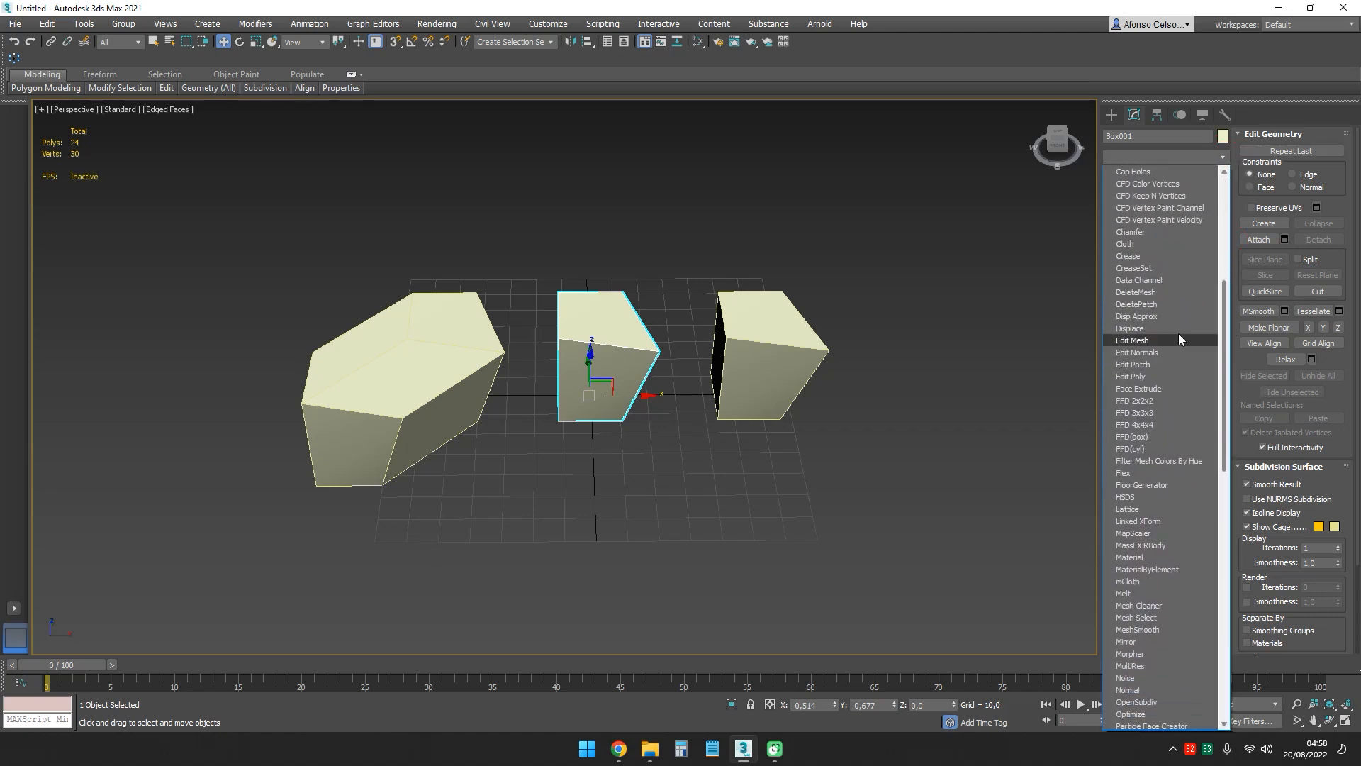
{"action": "left_click", "coordinate": [1141, 378]}
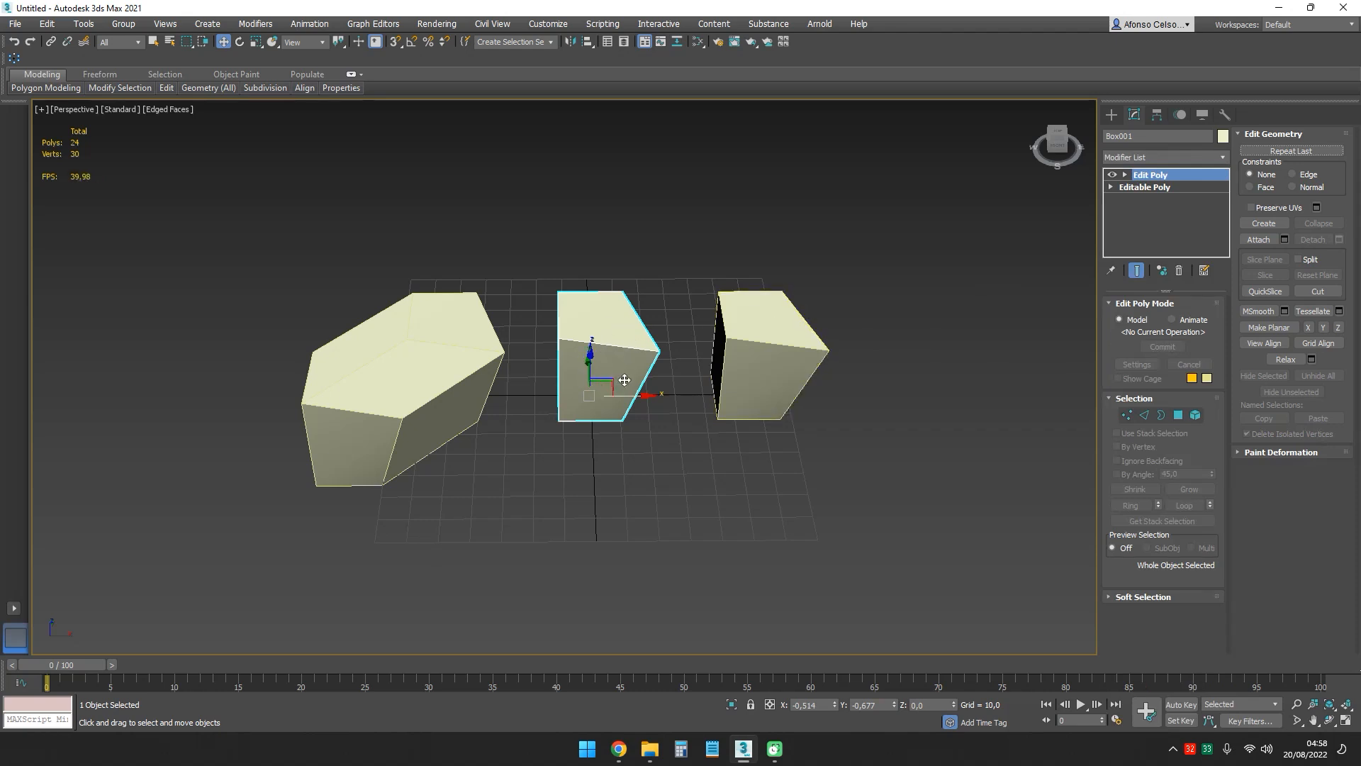
- Examine the modifier stacks and shapes of the instanced box Box002, the reference box Box003 and the original Box001 from several angles
{"action": "left_click", "coordinate": [822, 363]}
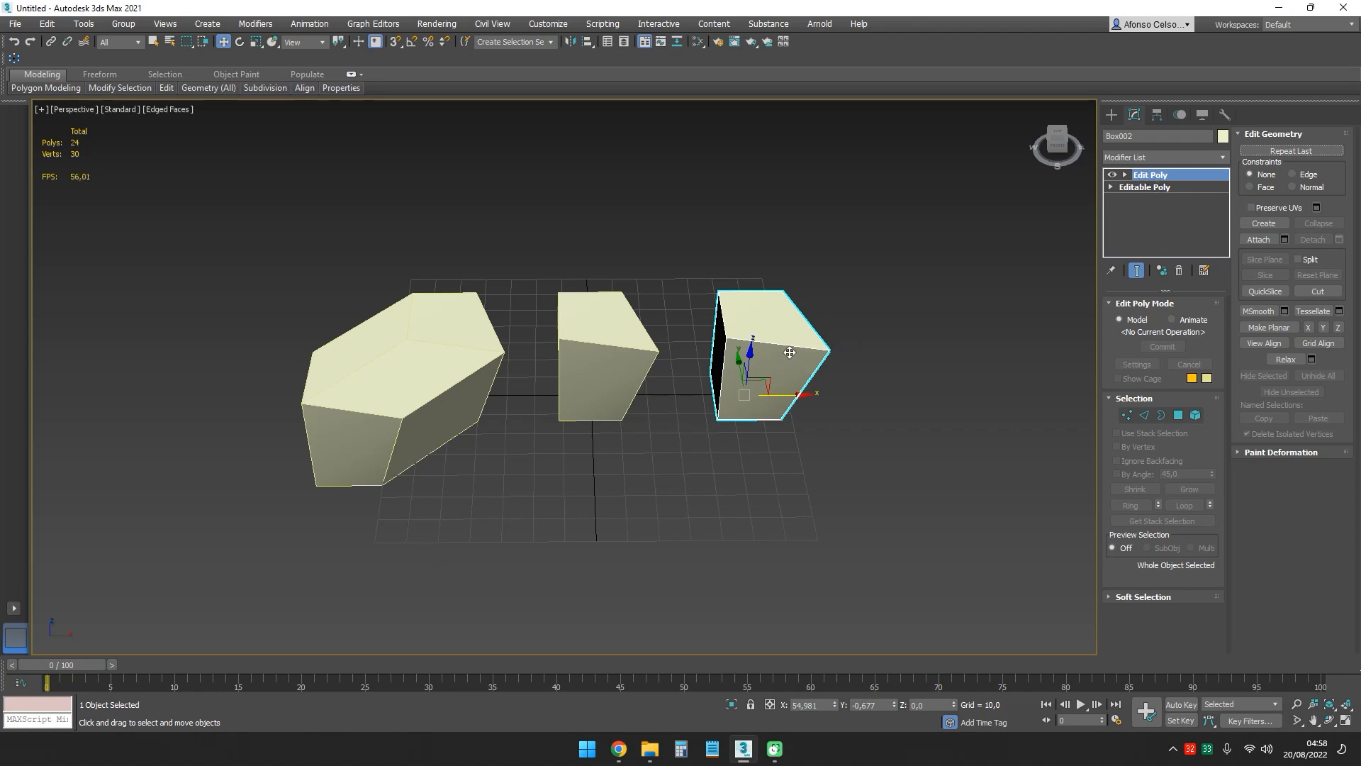
{"action": "left_click_drag", "start_coordinate": [501, 262], "coordinate": [302, 407]}
{"action": "middle_click_drag", "start_coordinate": [319, 408], "coordinate": [532, 349], "text": "alt"}
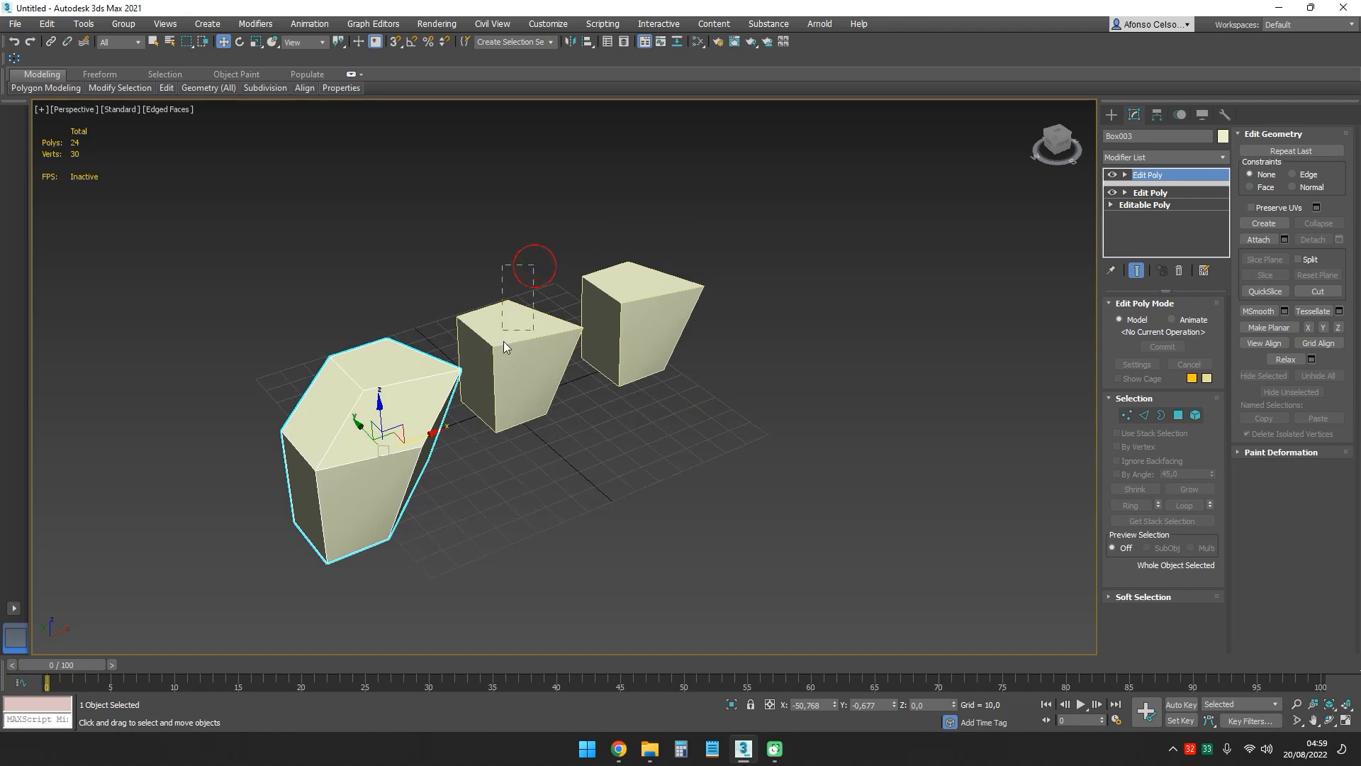
{"action": "left_click", "coordinate": [539, 365]}
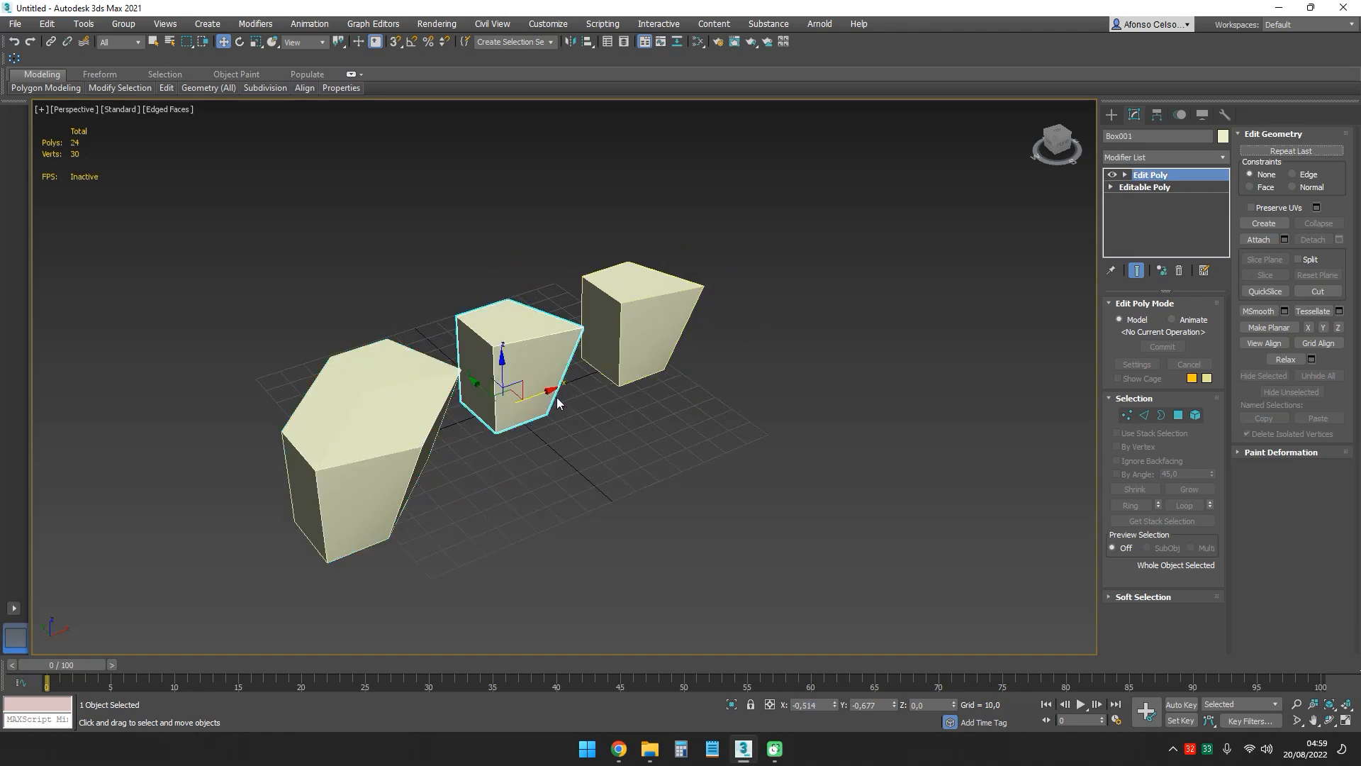
{"action": "middle_click_drag", "start_coordinate": [576, 404], "coordinate": [660, 406]}
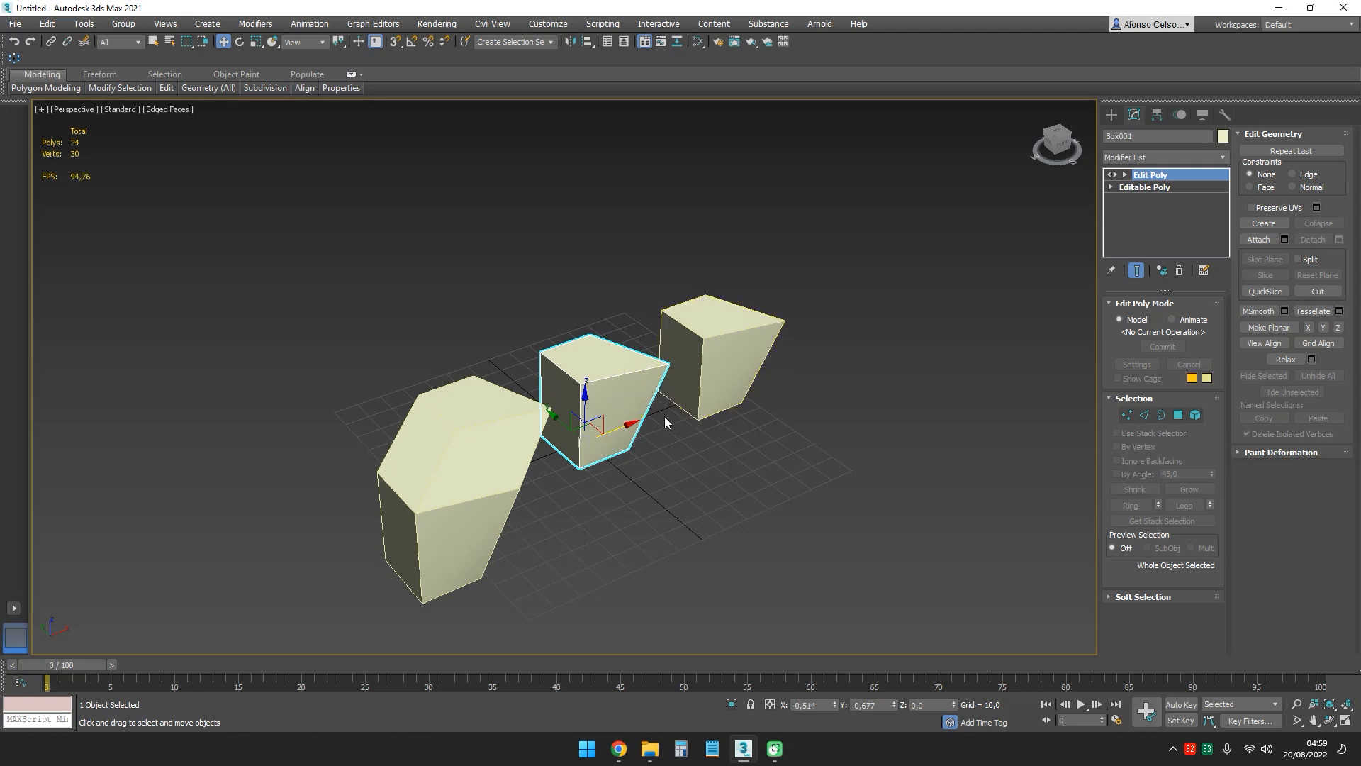
{"action": "middle_click_drag", "start_coordinate": [665, 415], "coordinate": [515, 457], "text": "alt"}
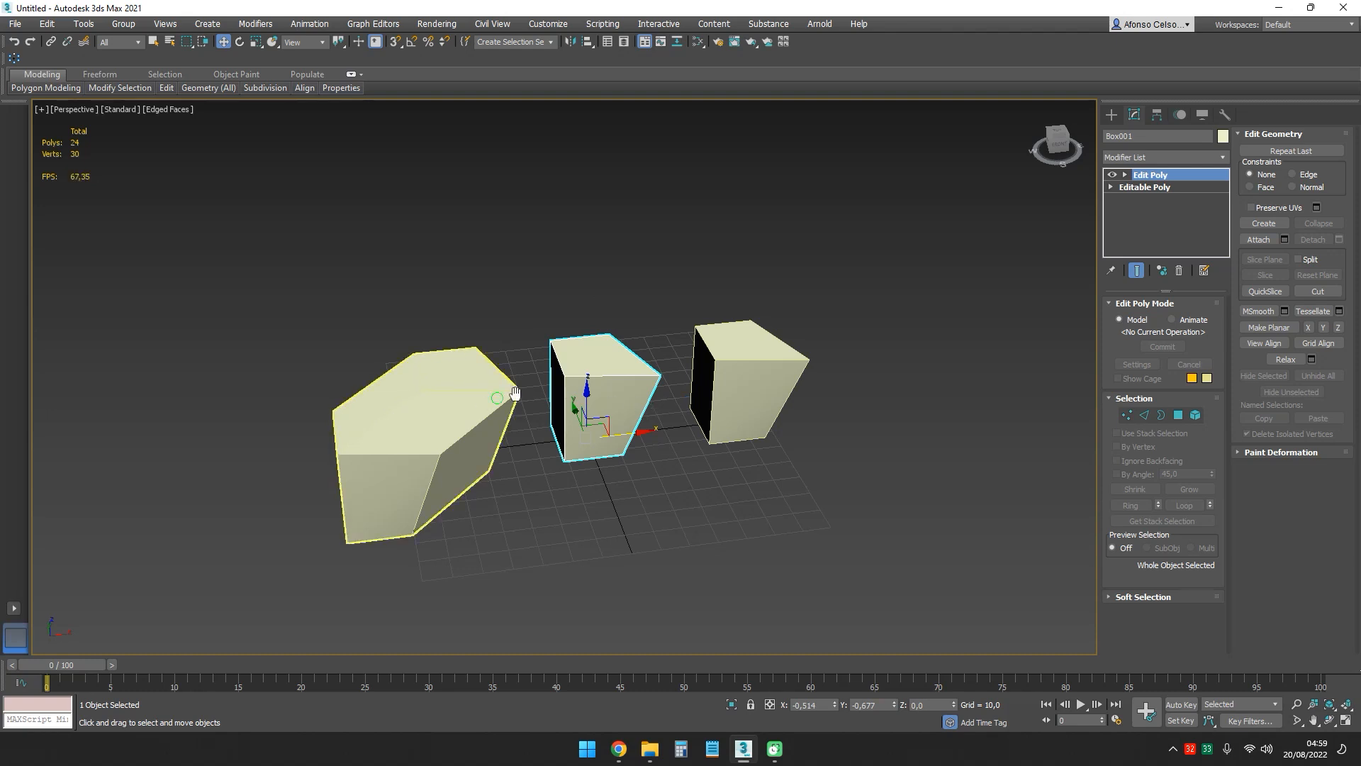
{"action": "middle_click_drag", "start_coordinate": [451, 313], "coordinate": [586, 292]}
{"action": "left_click_drag", "start_coordinate": [440, 283], "coordinate": [499, 332]}
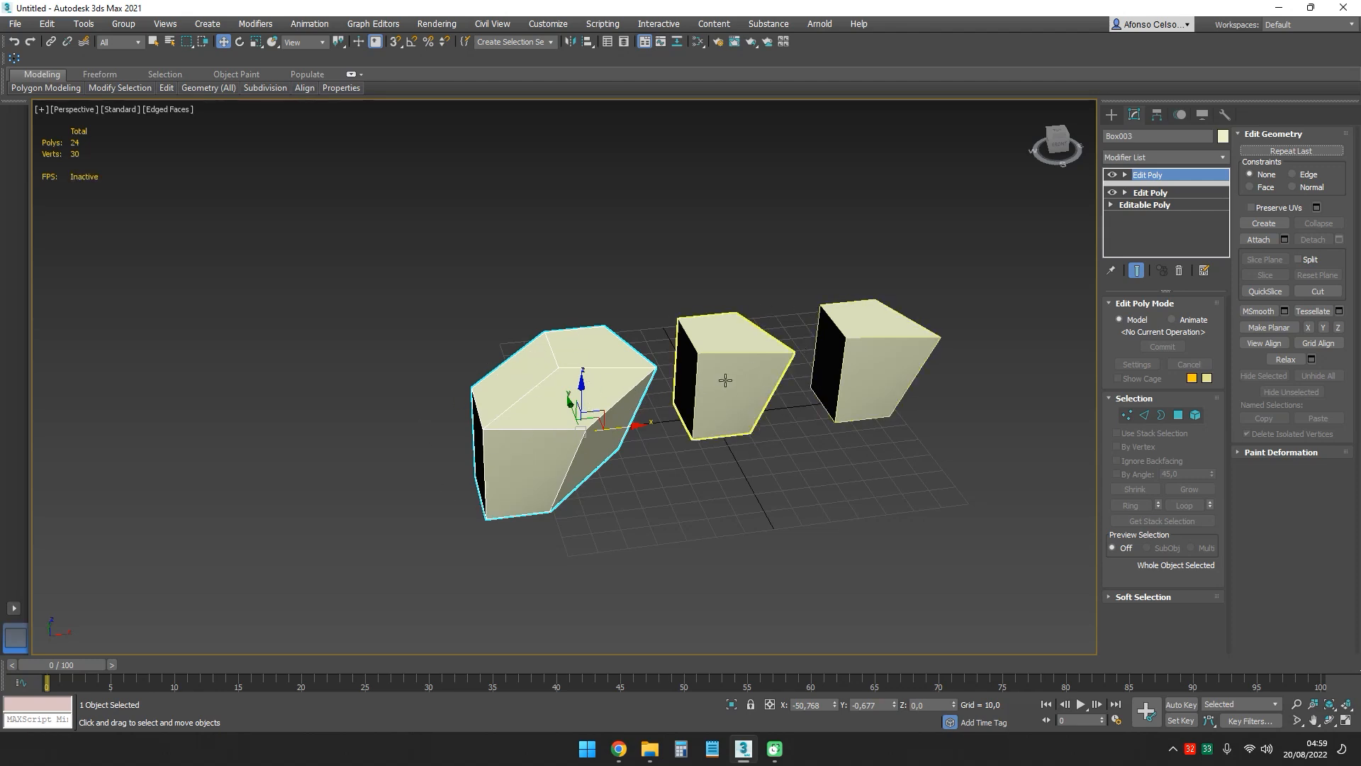
{"action": "middle_click_drag", "start_coordinate": [838, 280], "coordinate": [785, 402]}
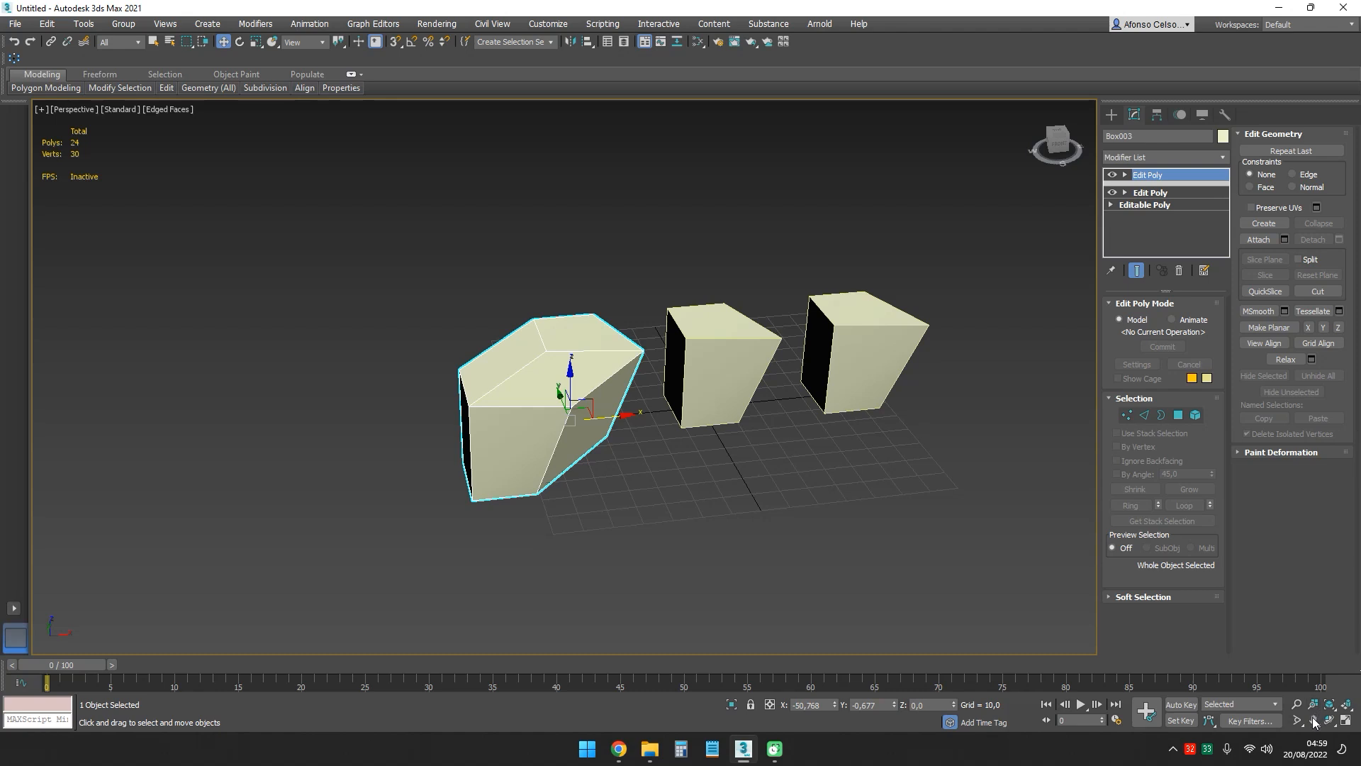
{"action": "middle_click_drag", "start_coordinate": [889, 406], "coordinate": [857, 454]}
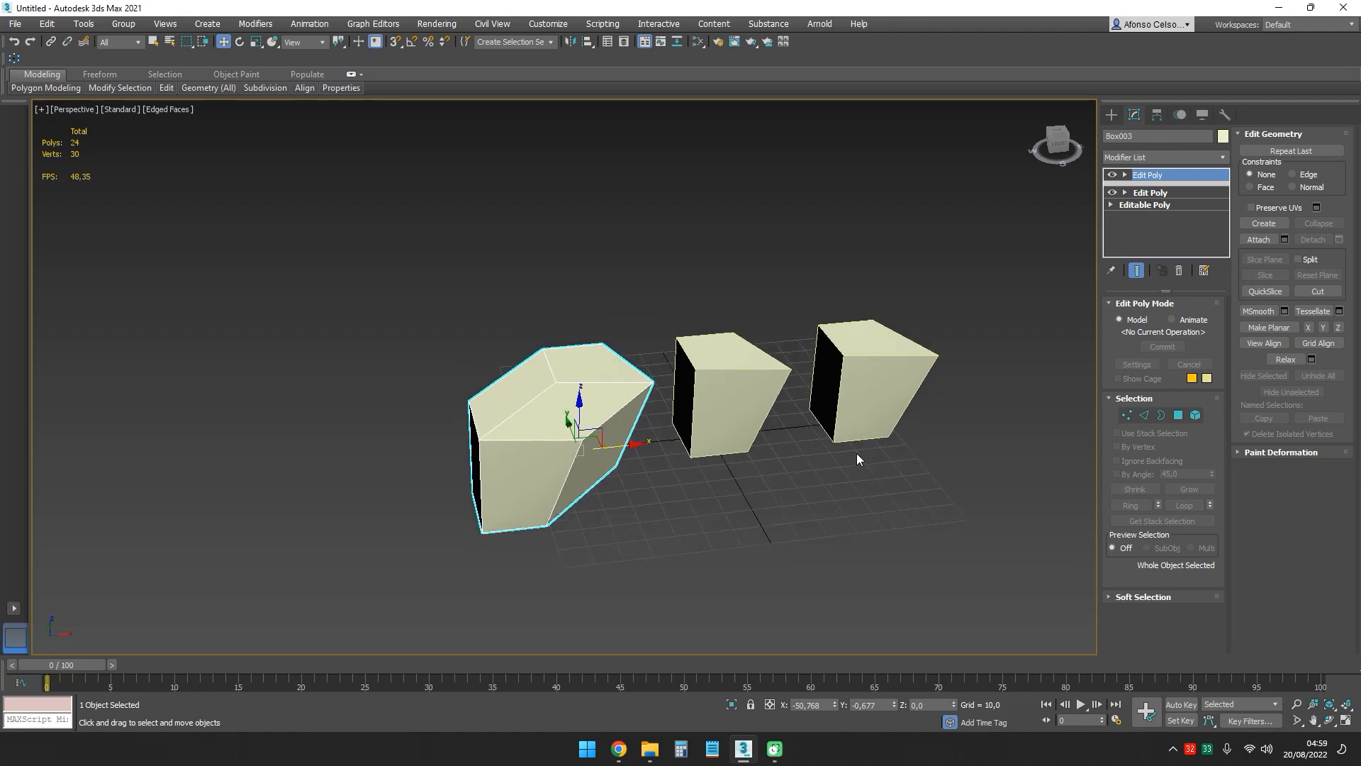